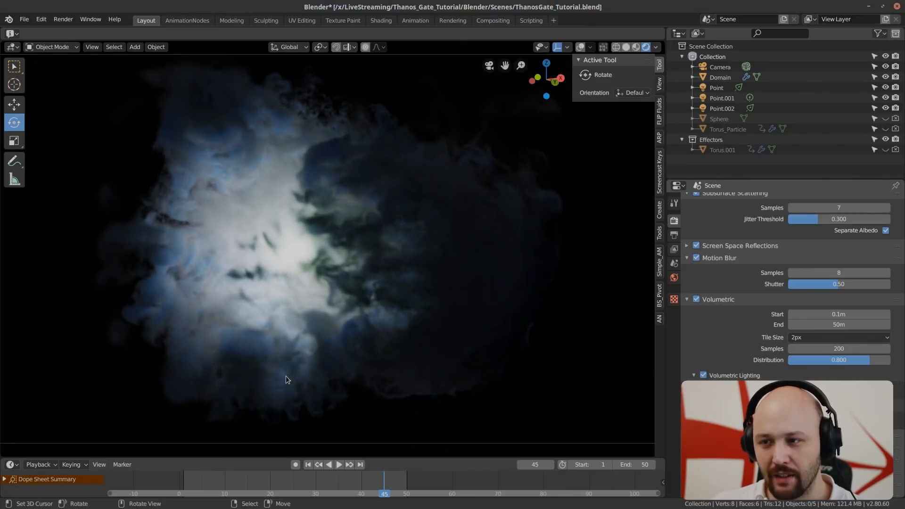
Step: Preview the finished smoke simulation at frames 9 and 14, and play it briefly up to frame 20
left_click(218, 485)
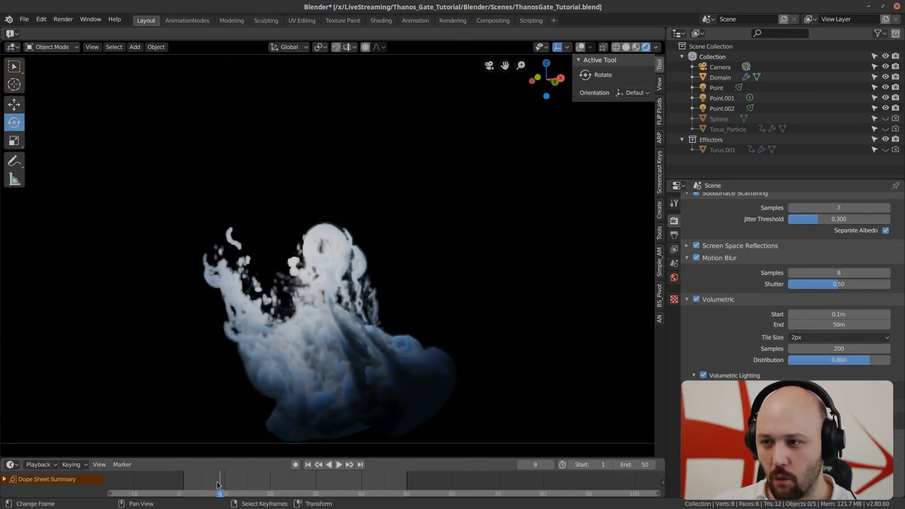
left_click(242, 484)
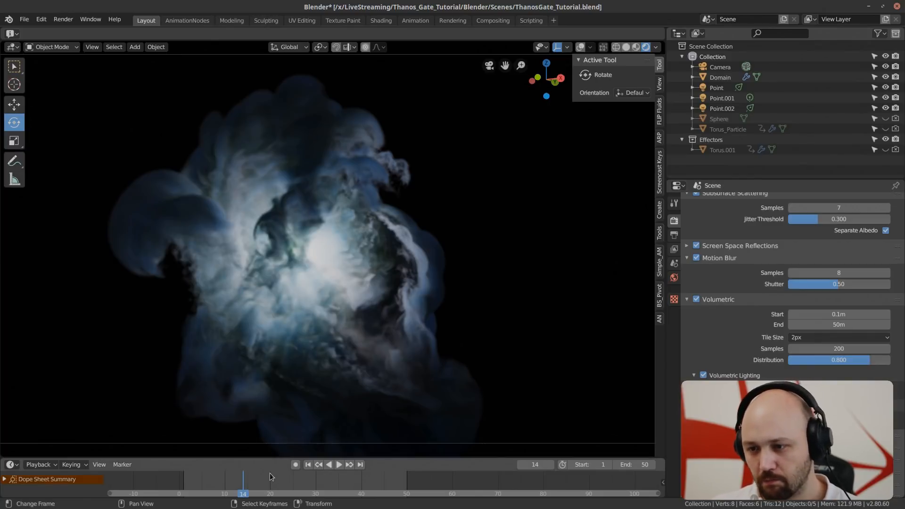
key("space")
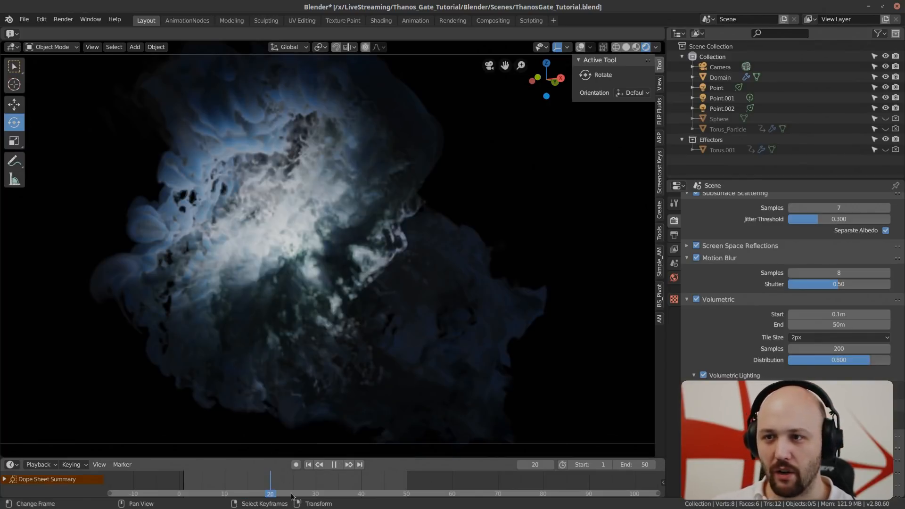
key("space")
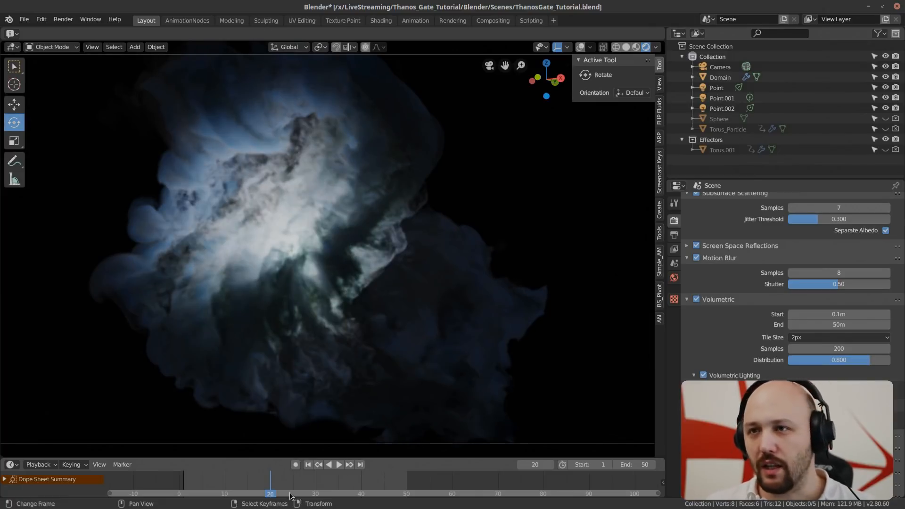
Step: Open the starting scene file ThanosGate_Tutorial_Empty.blend
left_click(24, 23)
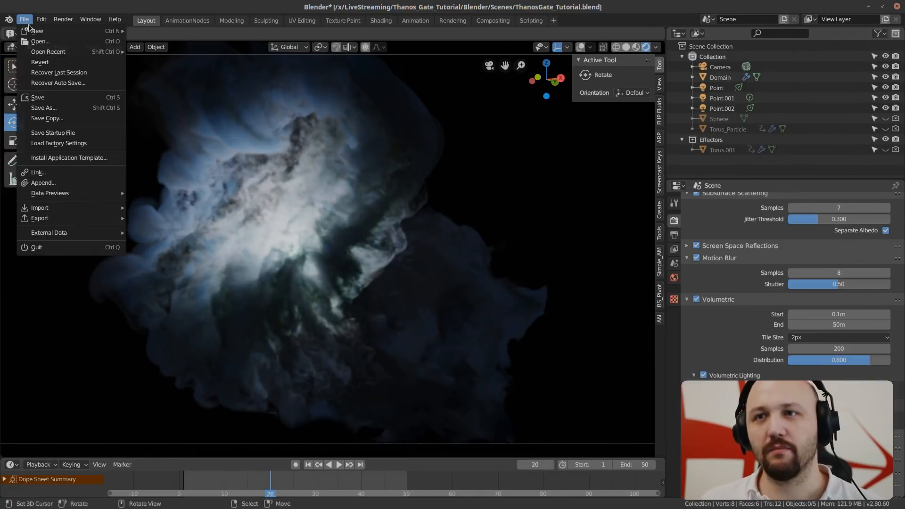
scroll(286, 319, "down", 5)
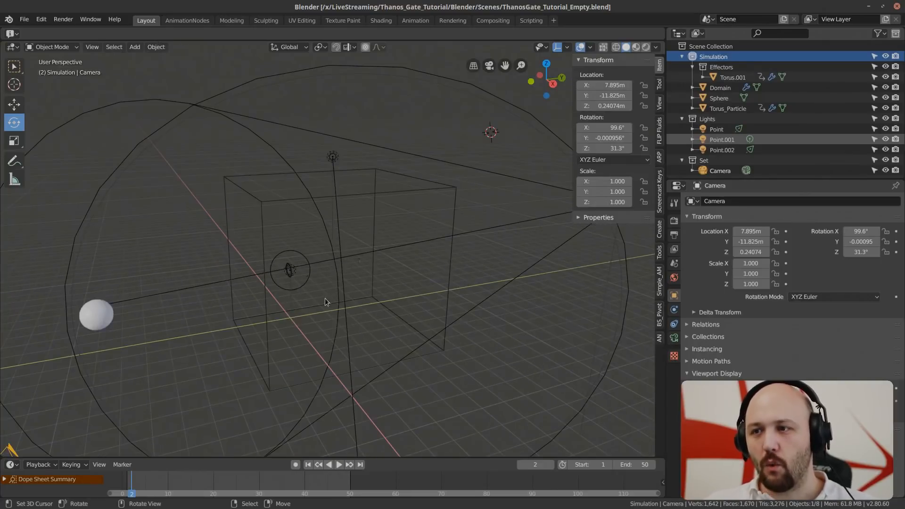
Step: Hide the Sphere object and the whole Lights collection so only the simulation objects and camera show
middle_click_drag(325, 301, 360, 311)
scroll(370, 286, "down", 4)
scroll(368, 289, "up", 2)
left_click(132, 342)
key("h")
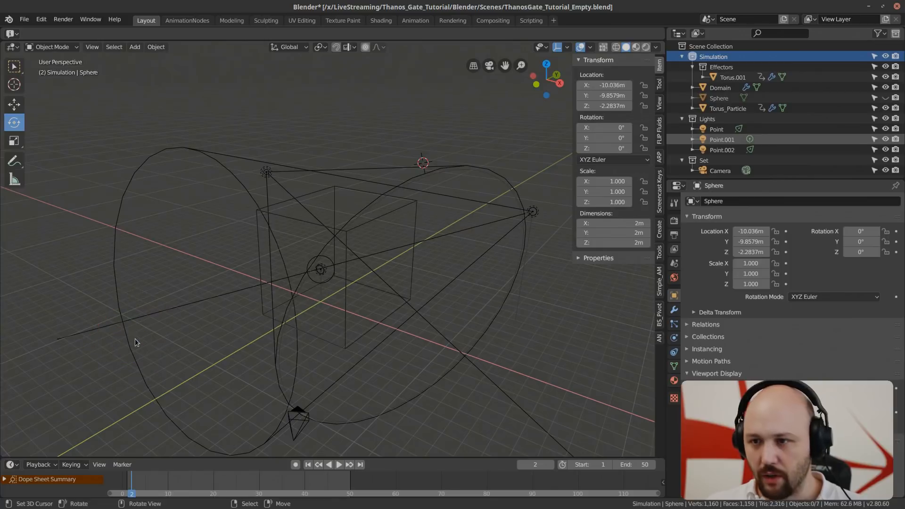
left_click(743, 119)
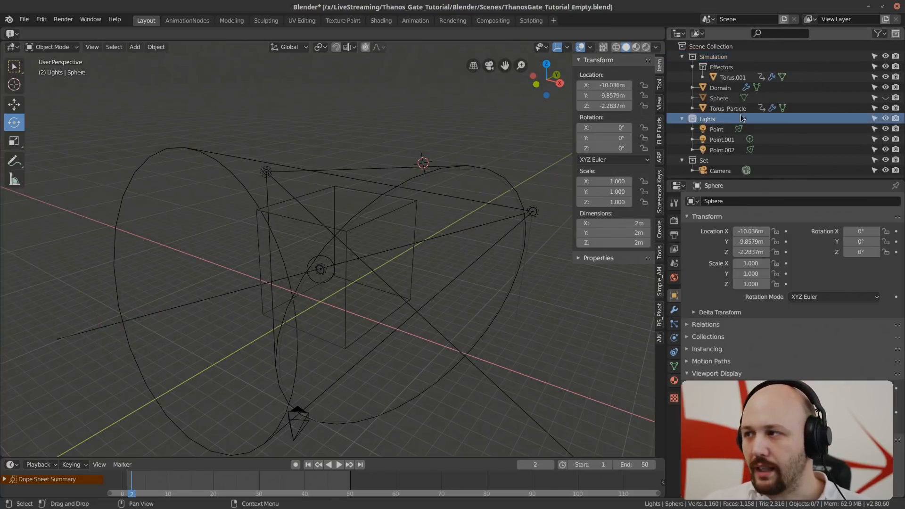
left_click(885, 119)
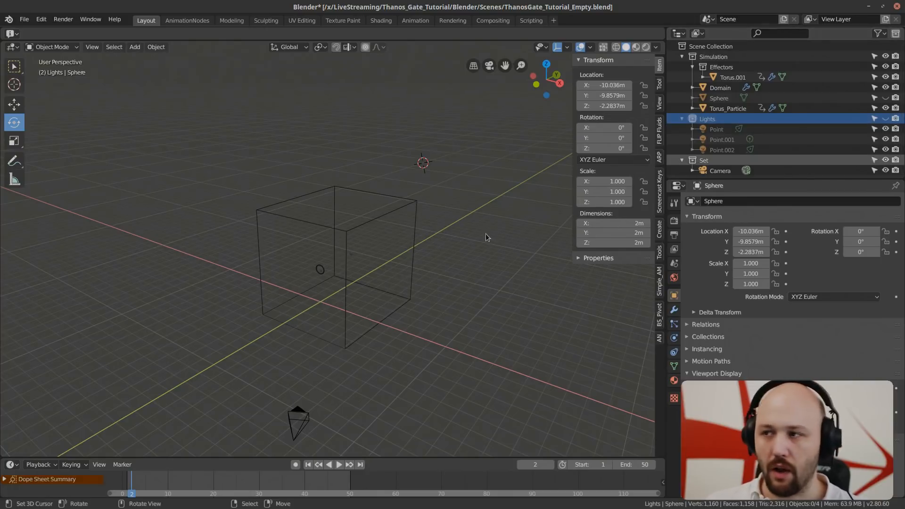
Step: Remove the Fluid physics from the Domain box
left_click(361, 223)
middle_click_drag(361, 224, 469, 193)
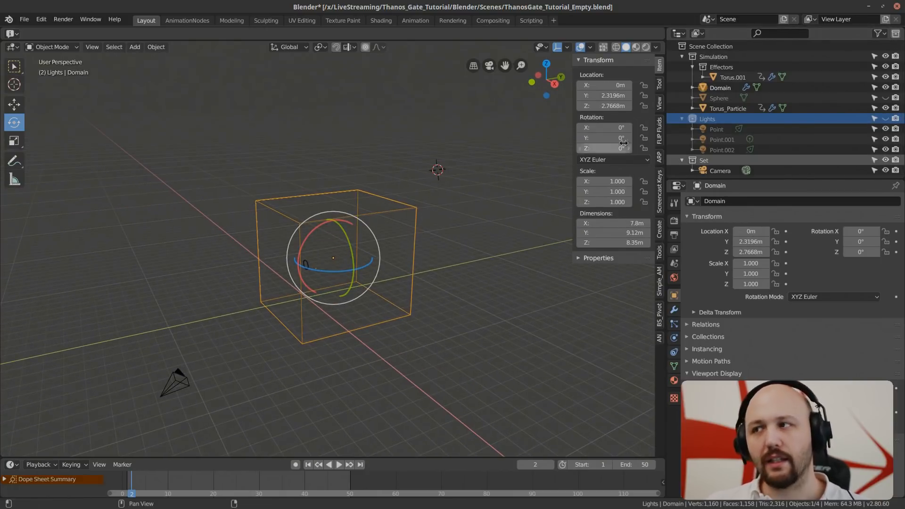
left_click(673, 338)
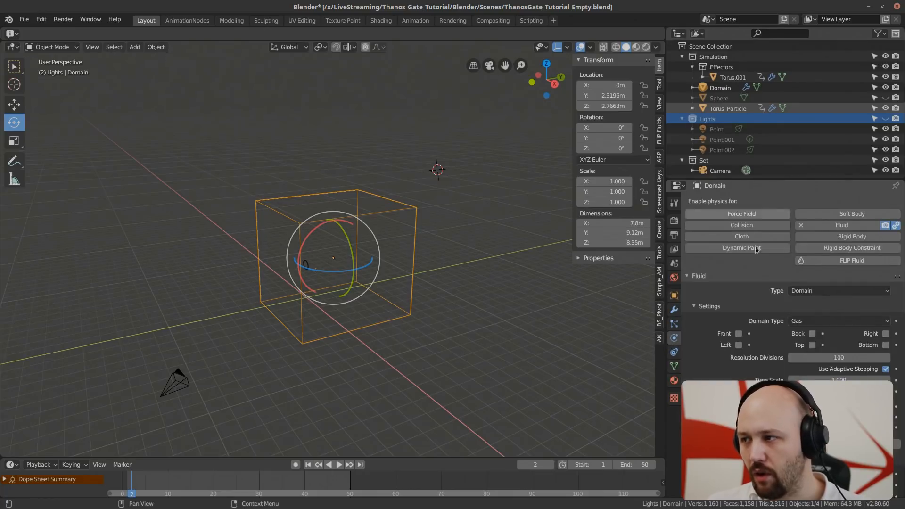
left_click(842, 225)
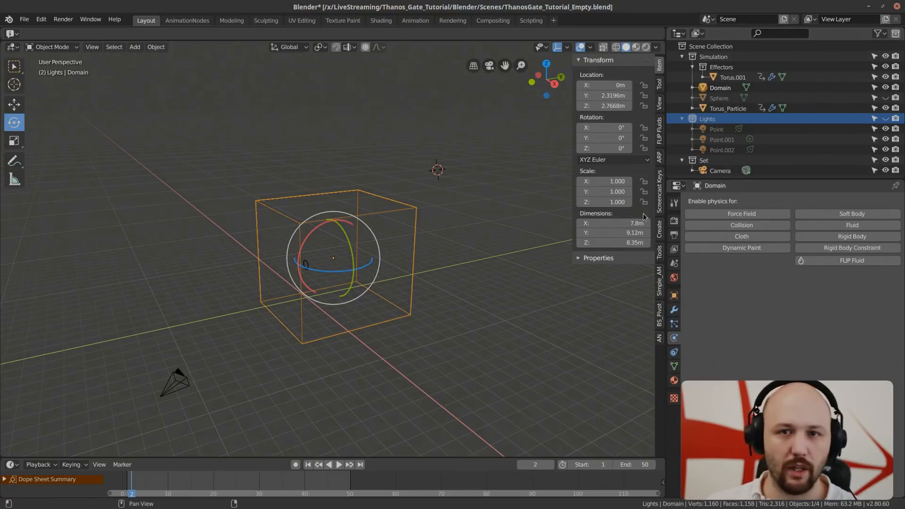
Step: Remove the Fluid physics from Torus_Particle and check its particle system list
left_click(721, 109)
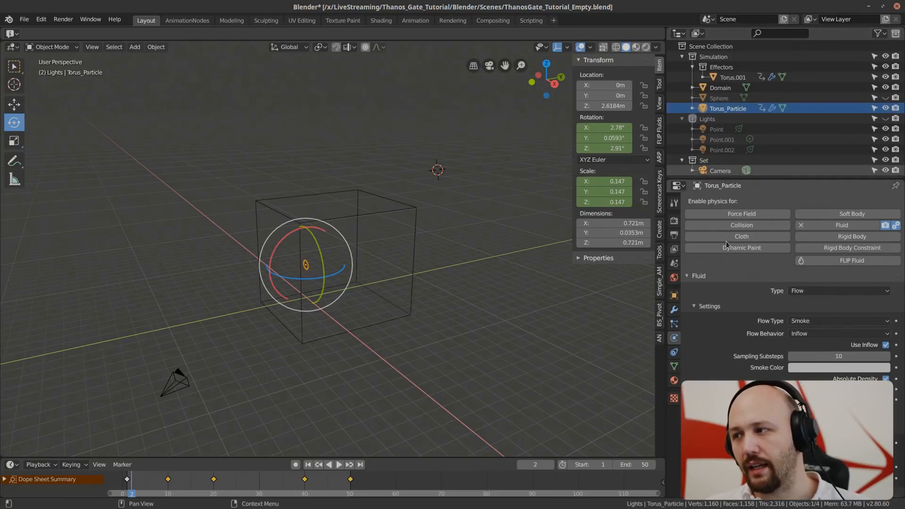
left_click(849, 226)
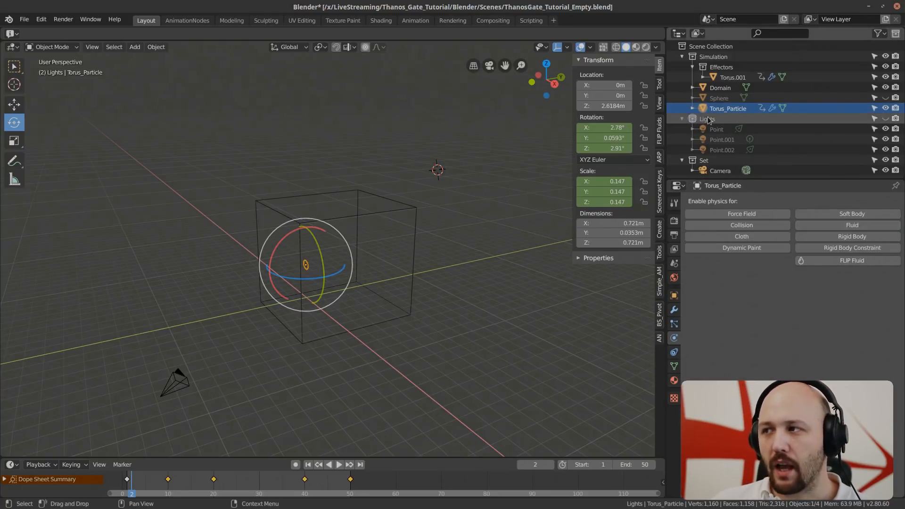
left_click(674, 324)
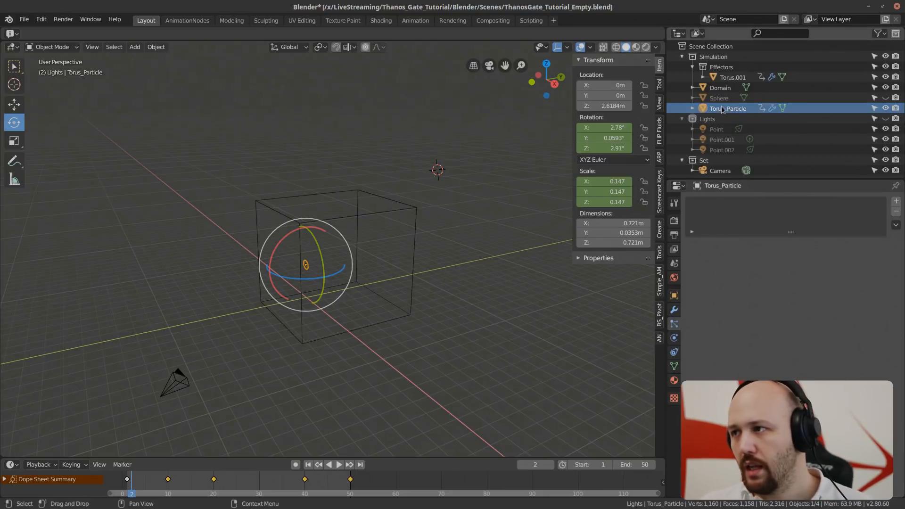
Step: Remove the Force Field physics from Torus.001 in the Effectors collection
left_click(726, 77)
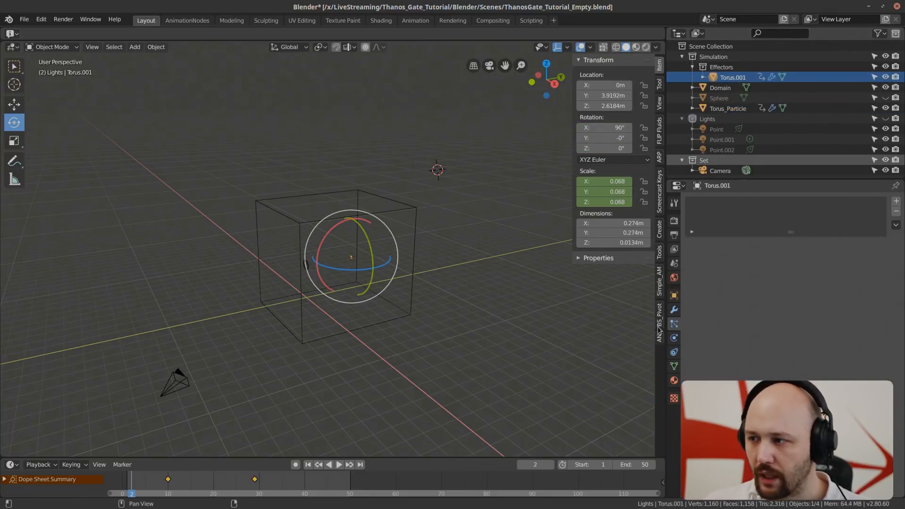
left_click(674, 337)
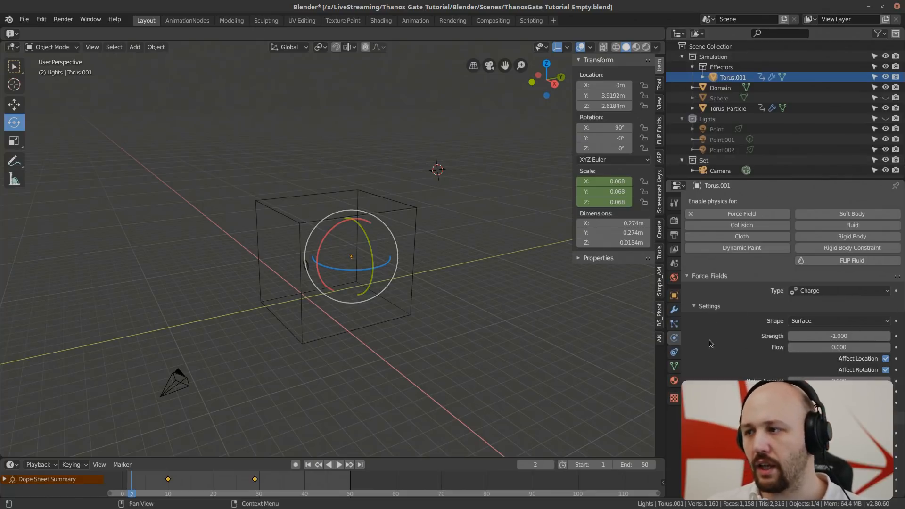
left_click(756, 217)
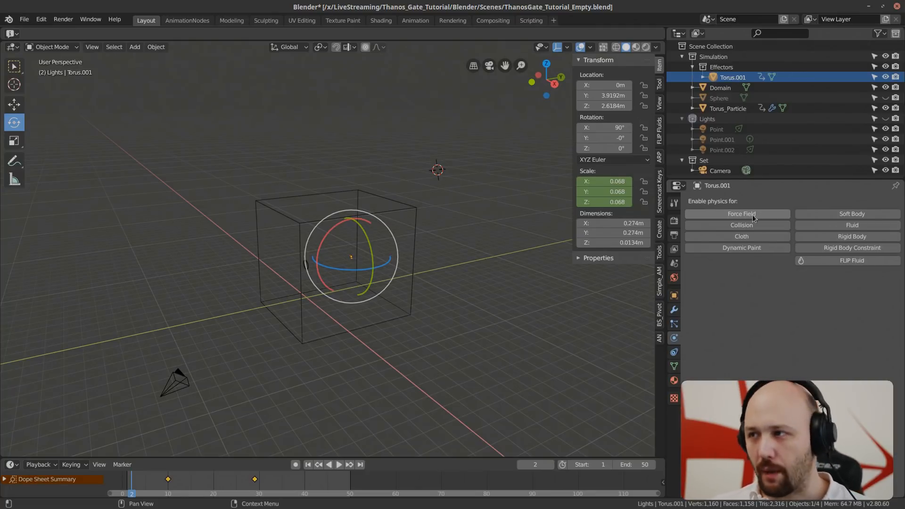
Step: Check the framing through the scene camera, and hide the Set collection that contains it
scroll(720, 169, "down", 1)
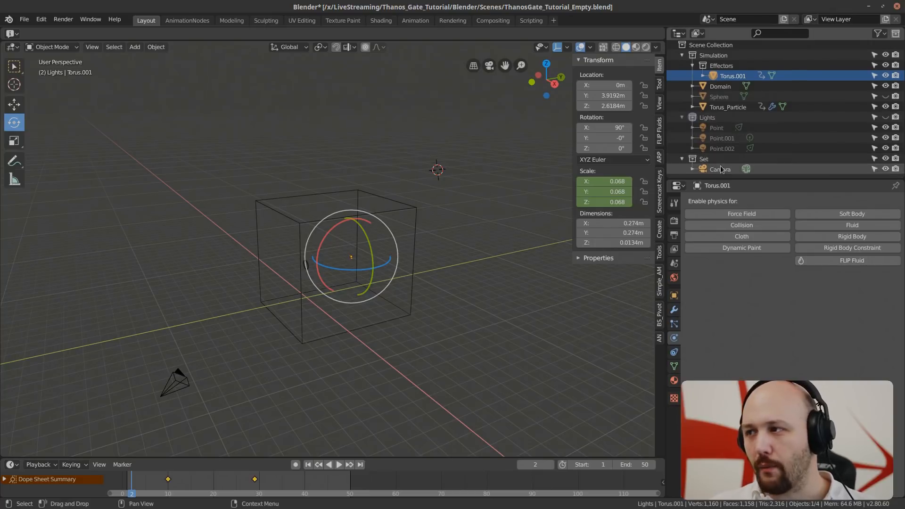
left_click(720, 169)
key("KP_0")
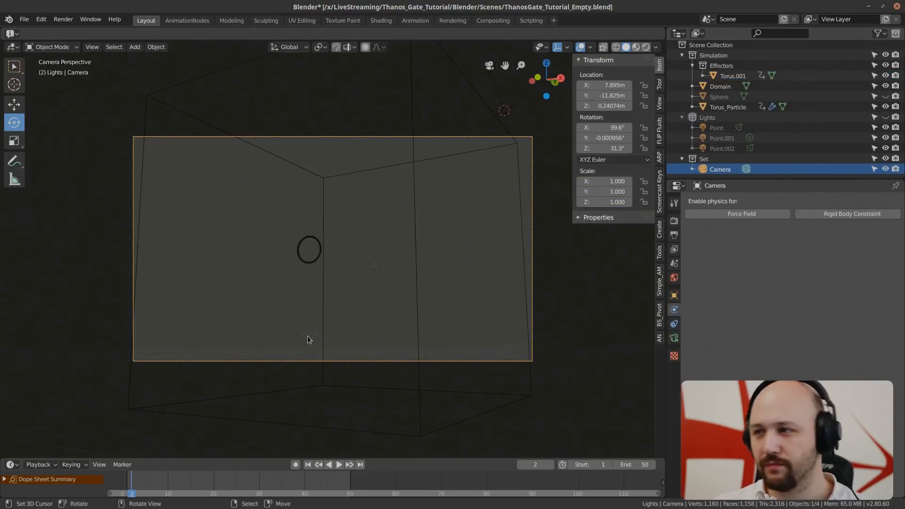
left_click(884, 158)
middle_click_drag(562, 213, 272, 284)
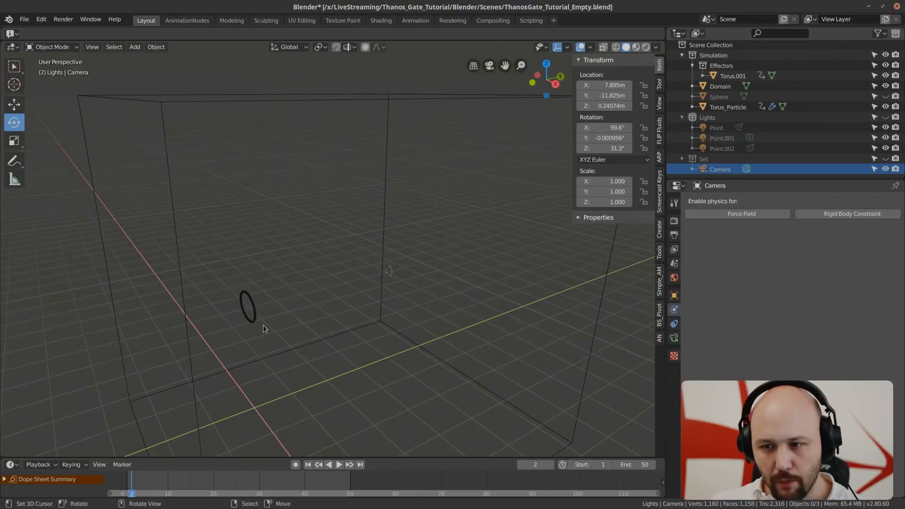
Step: Play and scrub the timeline to review the scale animation of the two torus rings, selecting Torus.001
key("space")
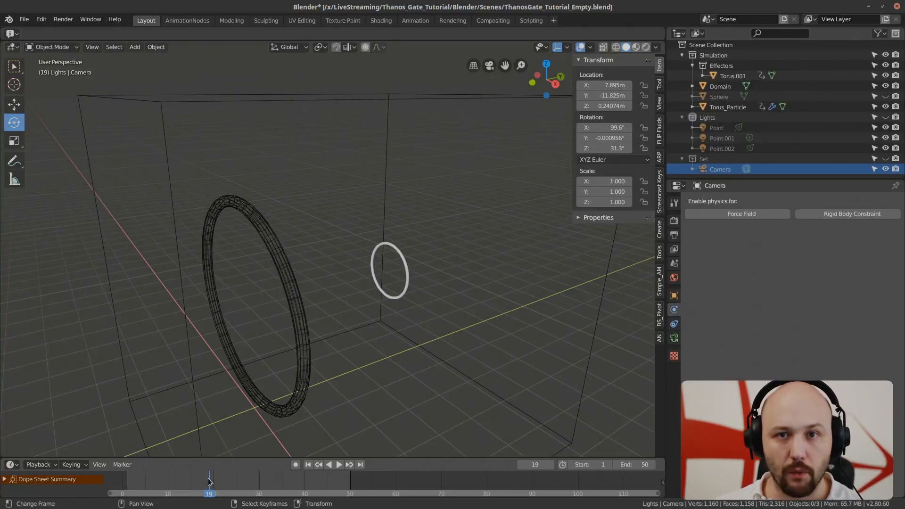
left_click_drag(216, 463, 241, 477)
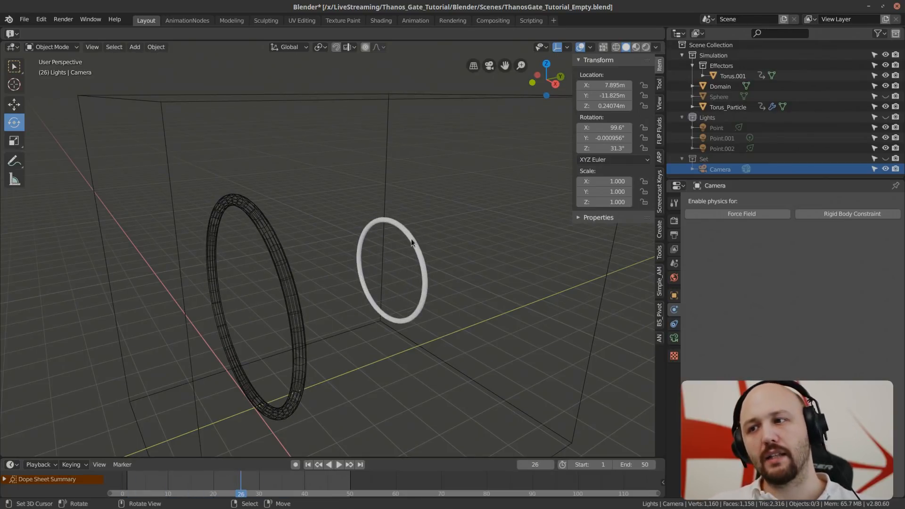
left_click(414, 239)
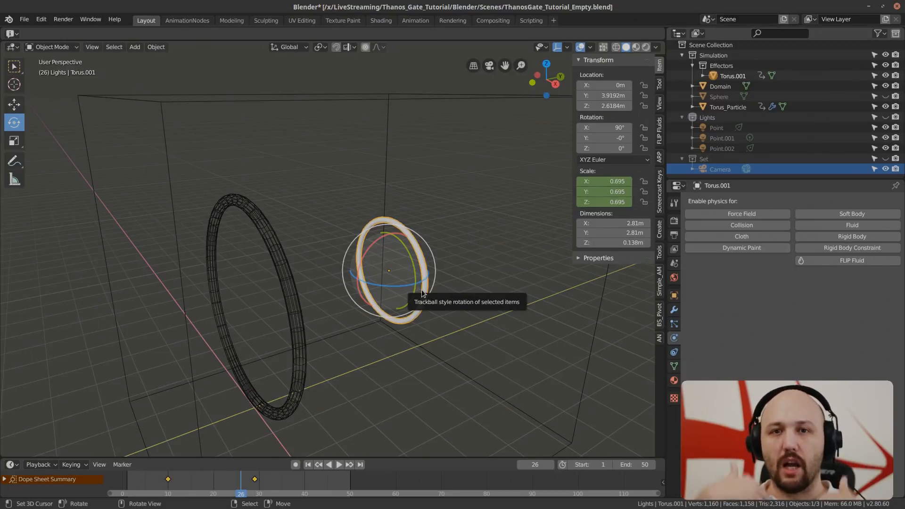
left_click(222, 474)
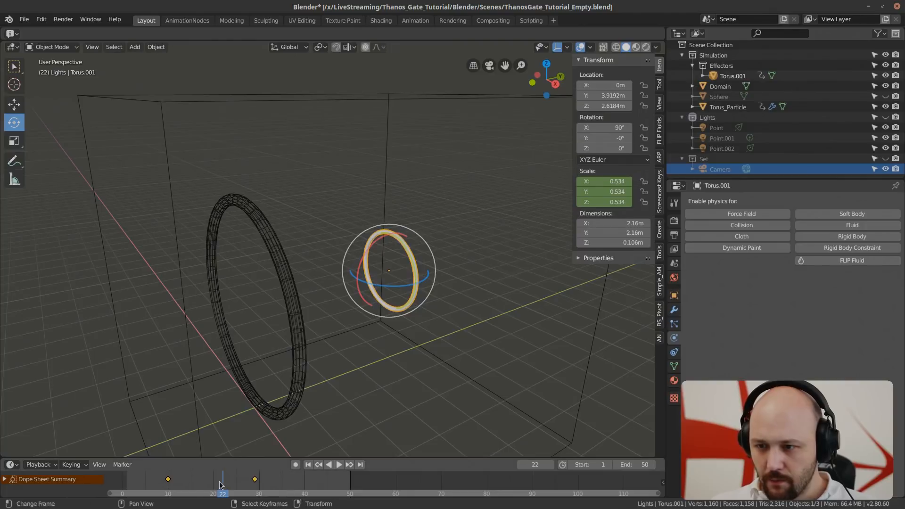
left_click(205, 487)
key("space")
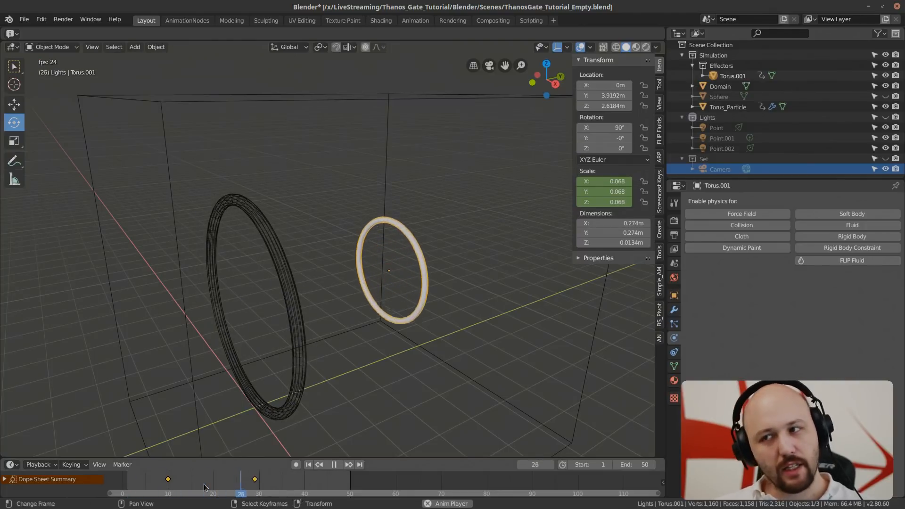
key("space")
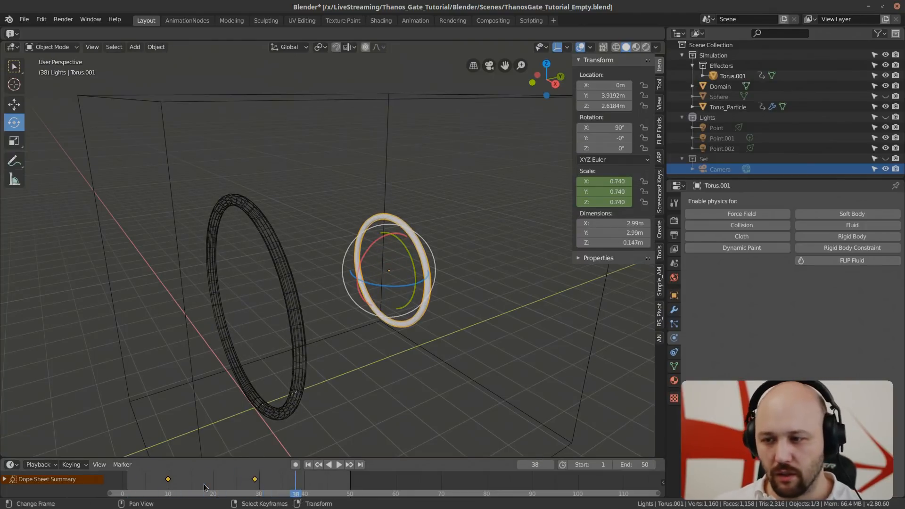
key("space")
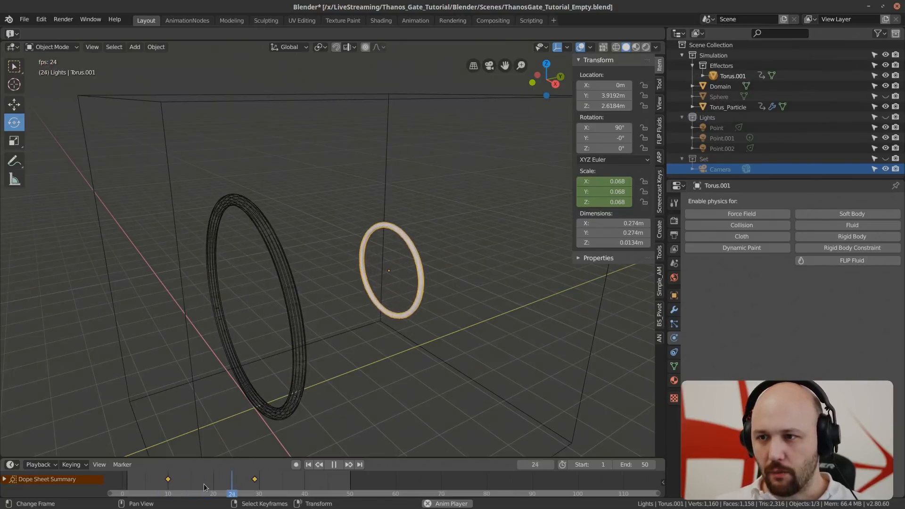
key("space")
Step: Add an emitter particle system to Torus_Particle and play the animation to preview the emission
left_click(279, 288)
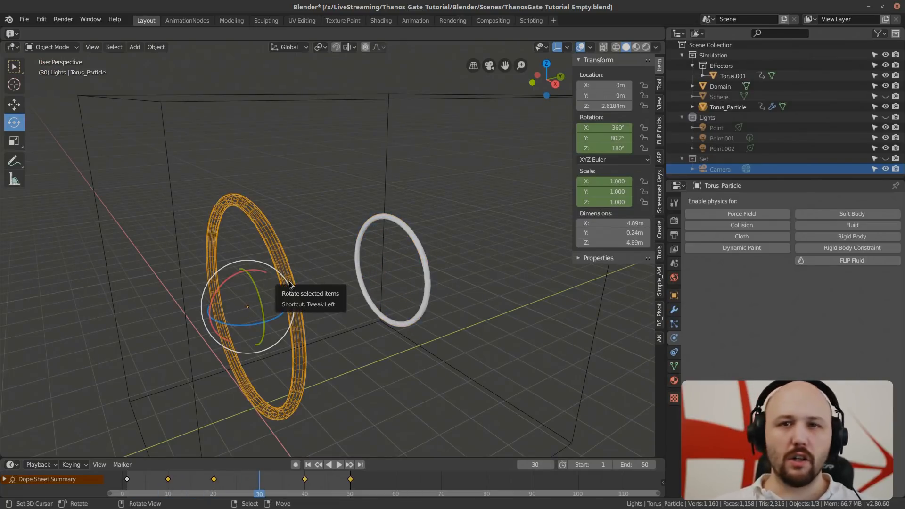
left_click(674, 323)
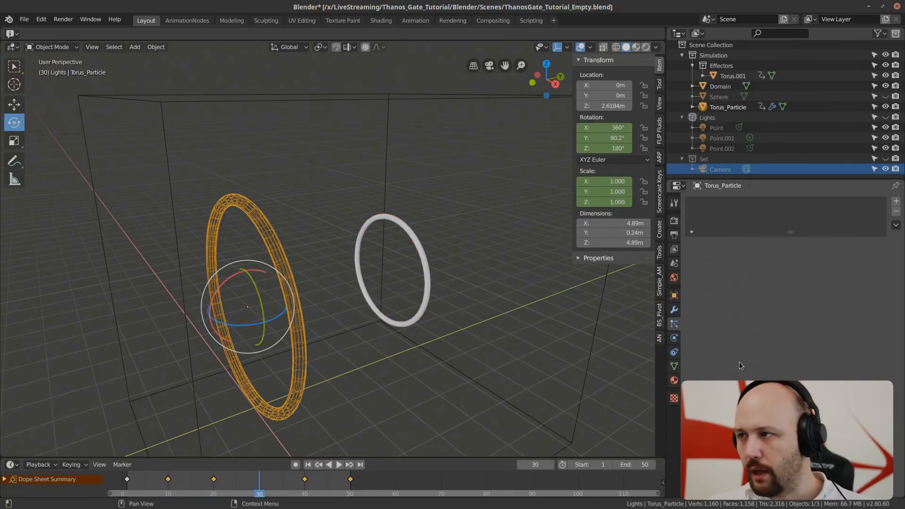
left_click(895, 201)
key("space")
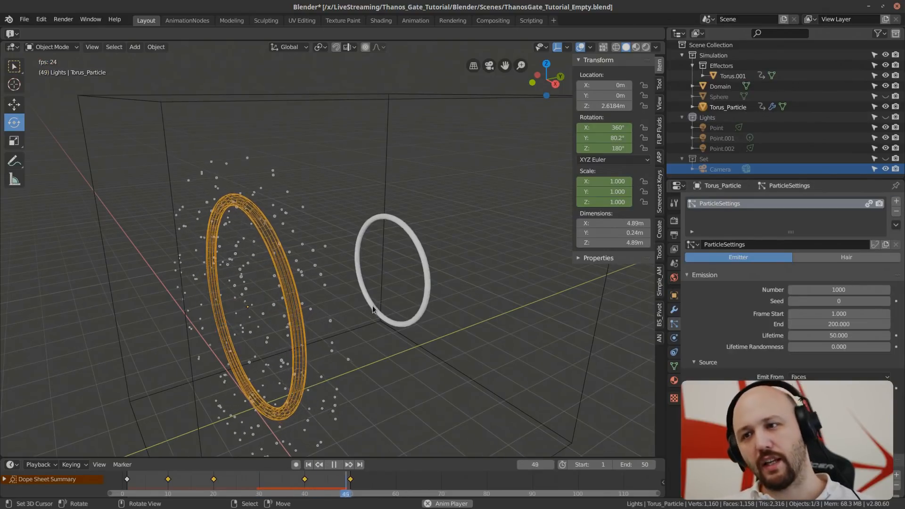
key("space")
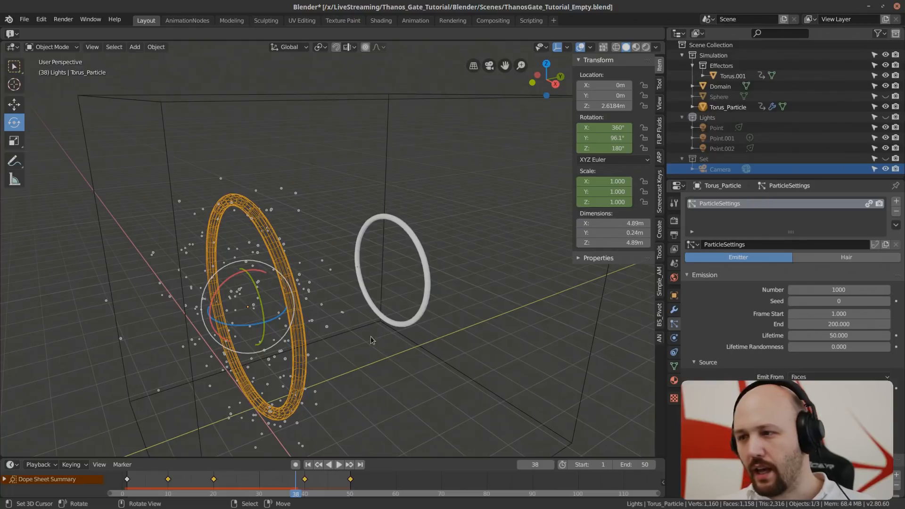
Step: Try the particle emission with scene gravity temporarily enabled, playing the animation
middle_click_drag(274, 315, 301, 306)
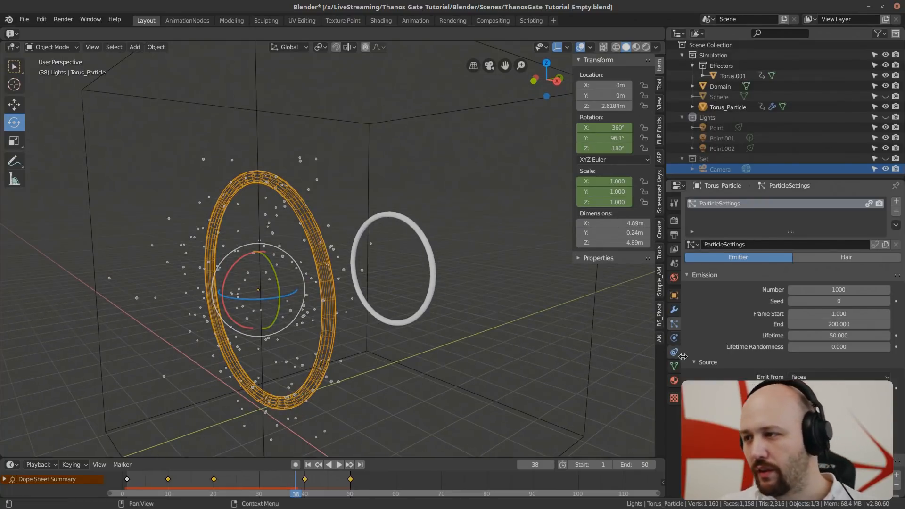
scroll(702, 361, "down", 5)
scroll(702, 362, "down", 8)
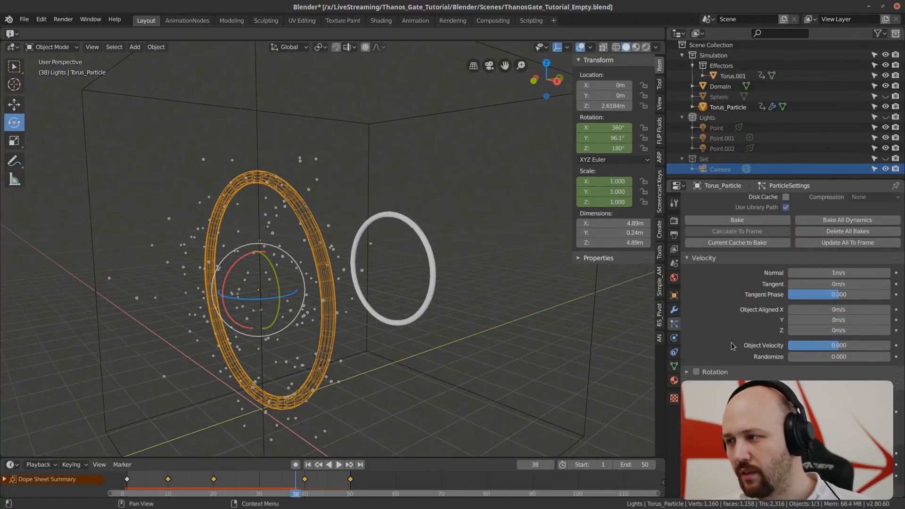
scroll(732, 346, "down", 5)
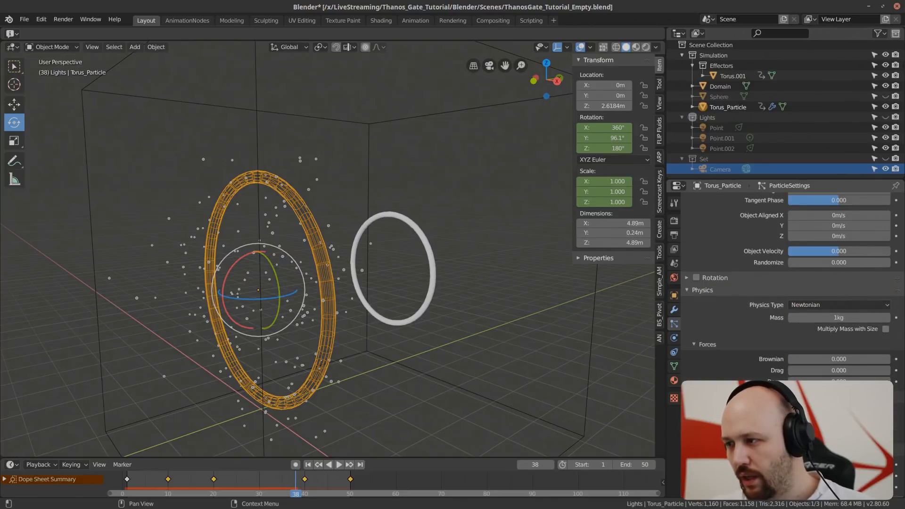
scroll(738, 371, "down", 5)
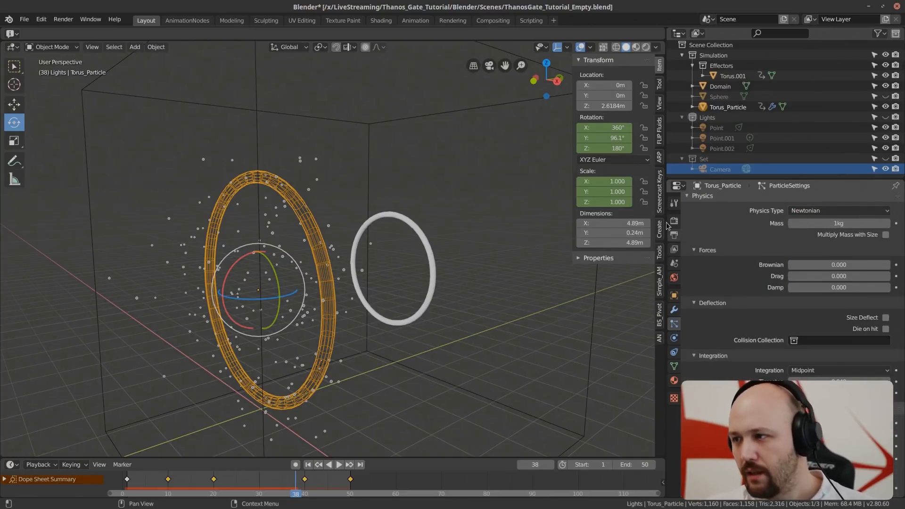
left_click(675, 264)
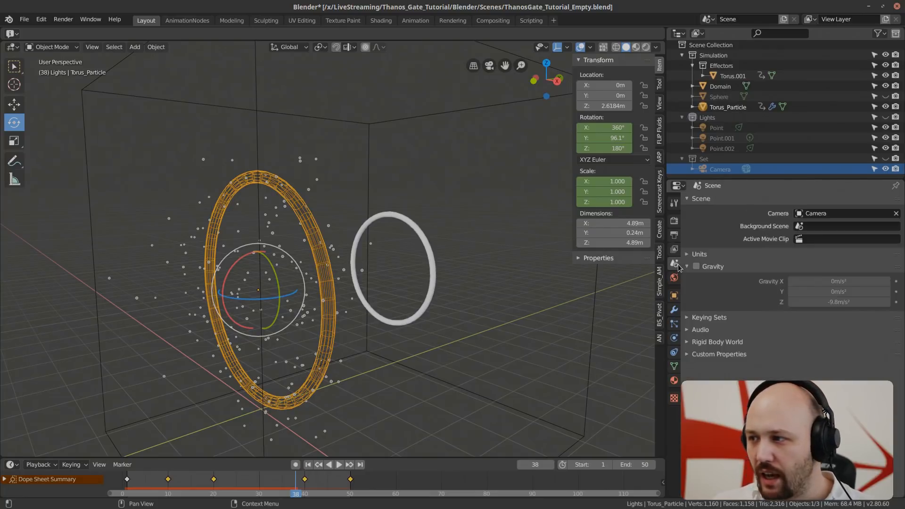
left_click(697, 266)
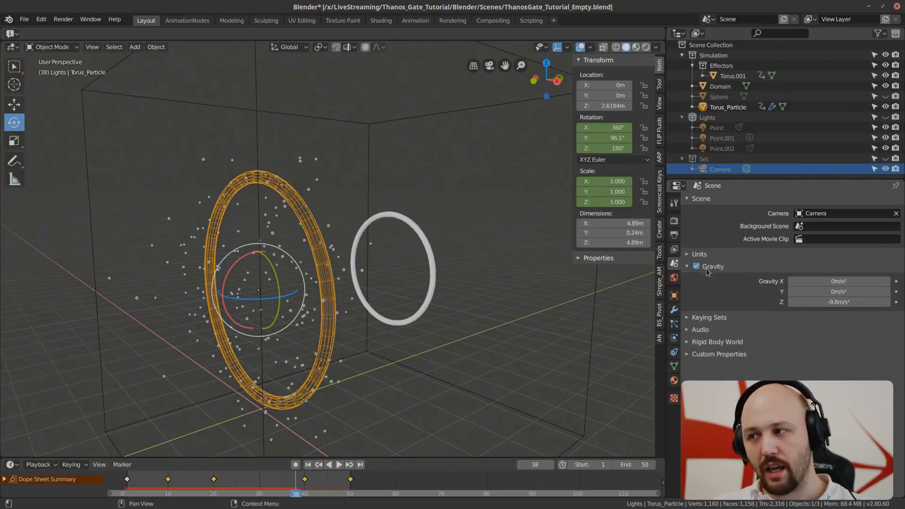
key("space")
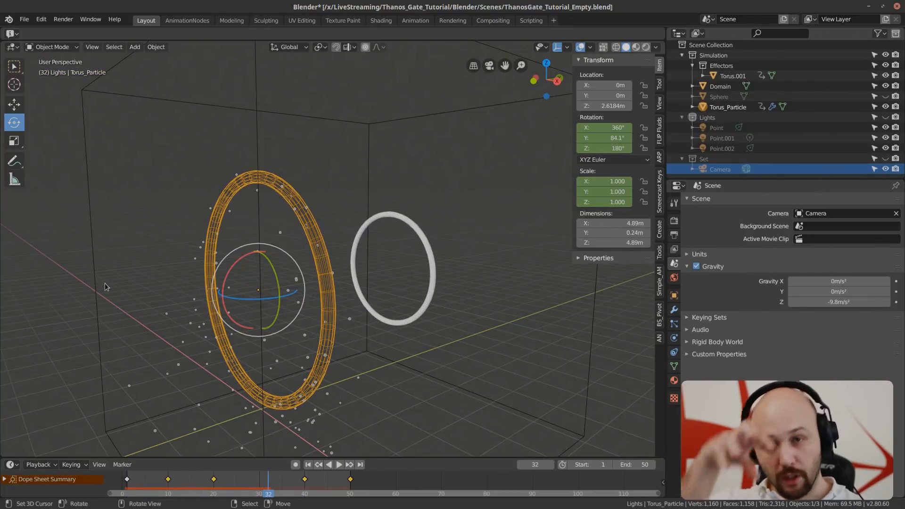
left_click(697, 268)
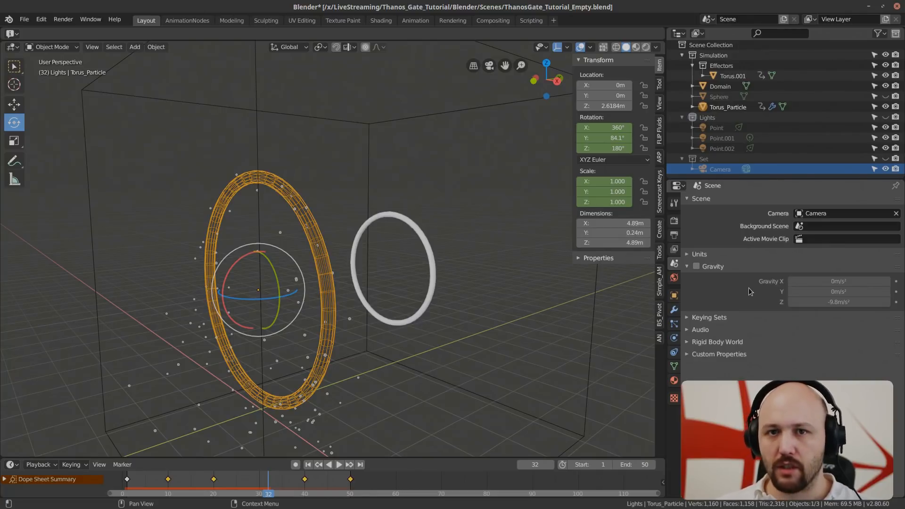
Step: Return to the particle settings of Torus_Particle and play the animation from the front to examine the emission without gravity
left_click(674, 324)
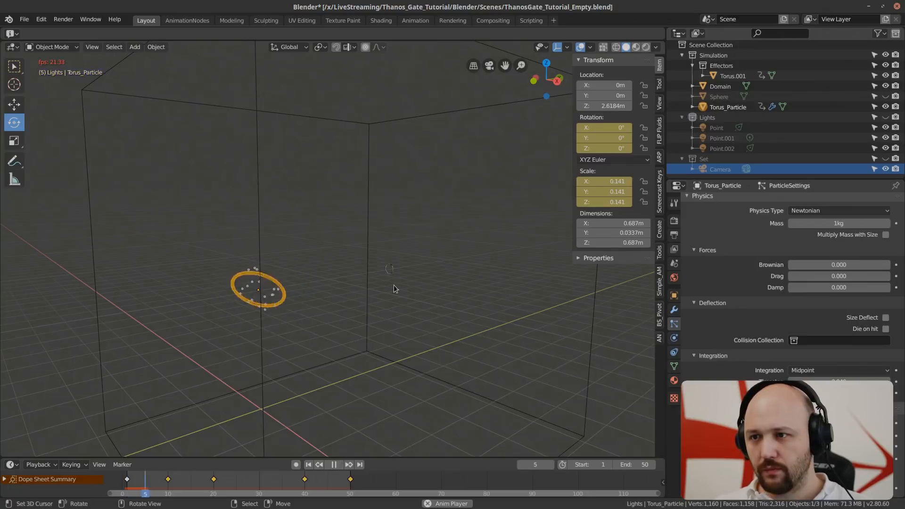
key("KP_1")
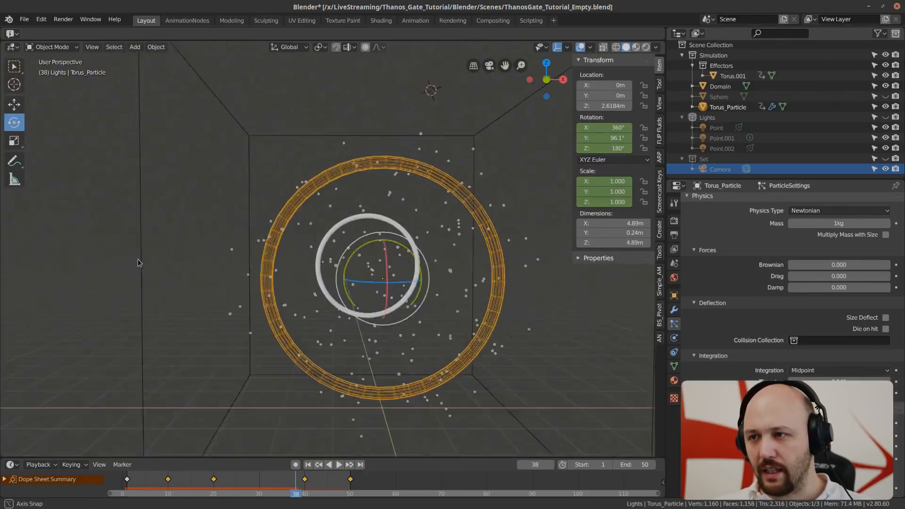
key("space")
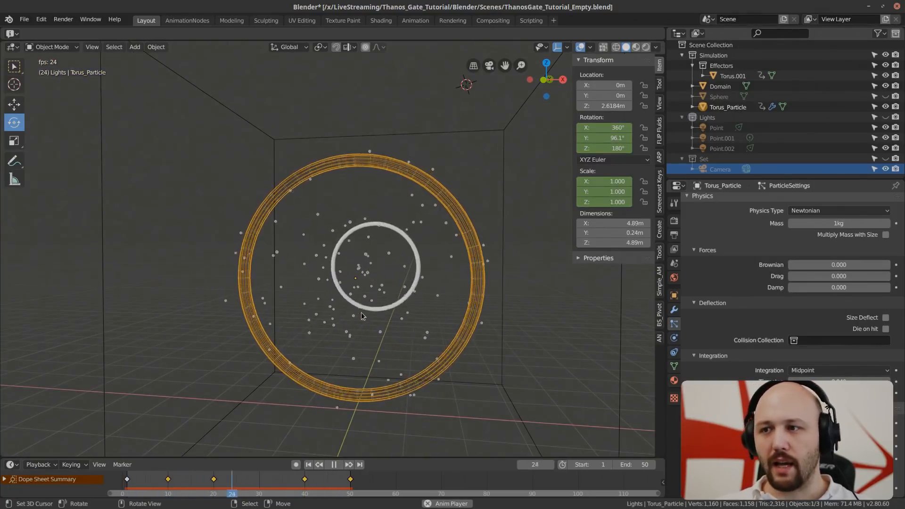
key("space")
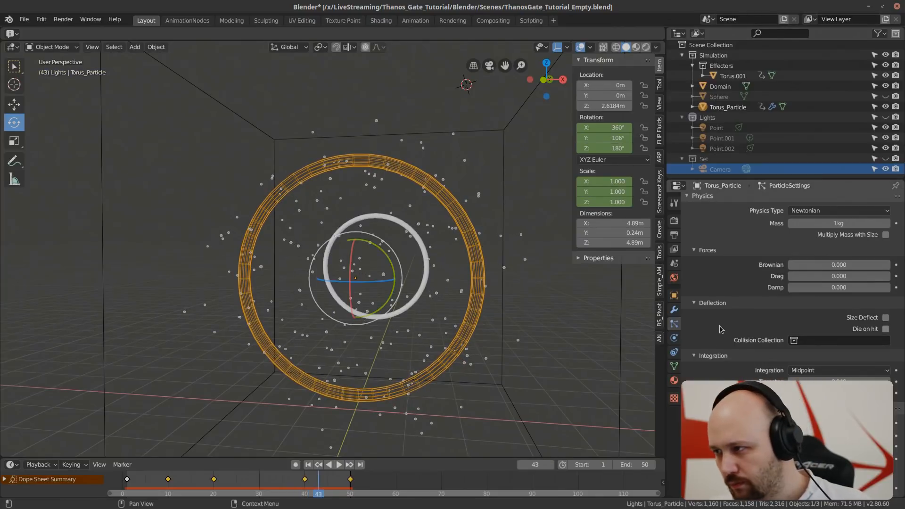
Step: Set the emission number of the Torus_Particle particle system to 10000
scroll(792, 282, "up", 8)
scroll(742, 376, "up", 8)
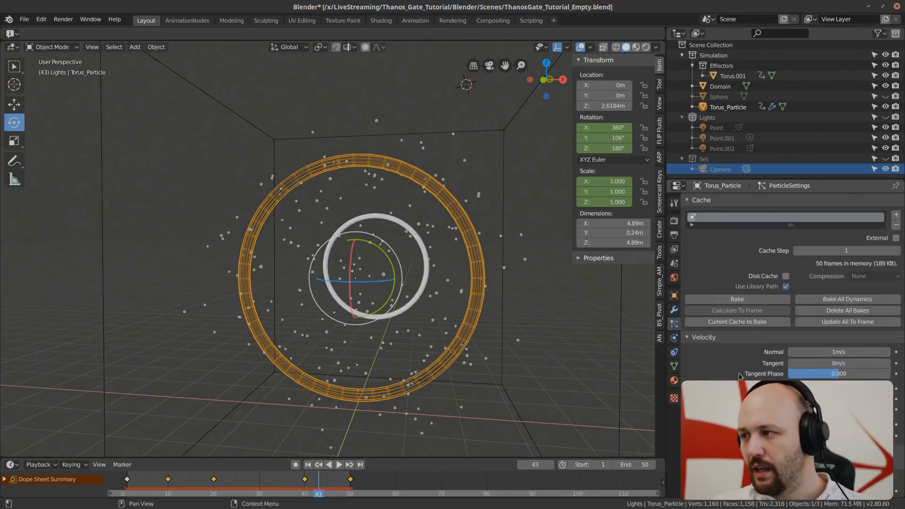
scroll(785, 331, "up", 7)
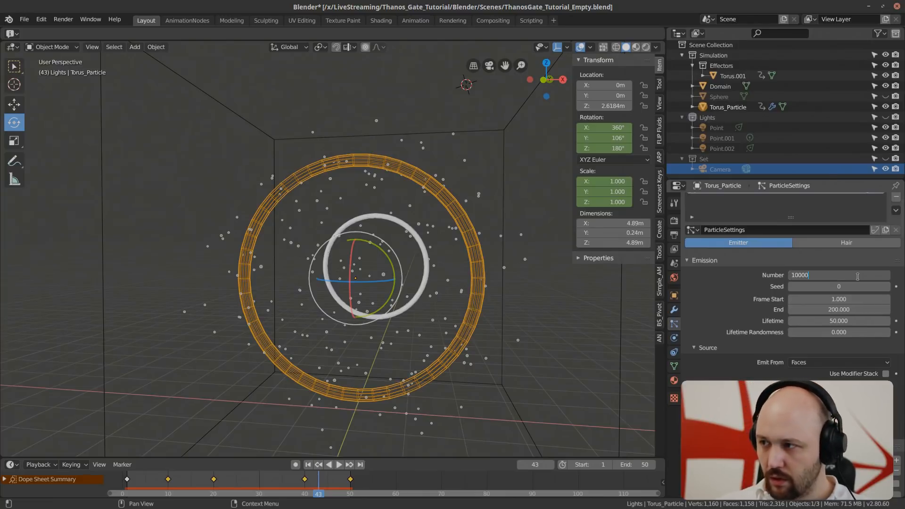
type("0")
key("Return")
Step: Play the animation and examine the denser particle emission around the torus from the side
key("space")
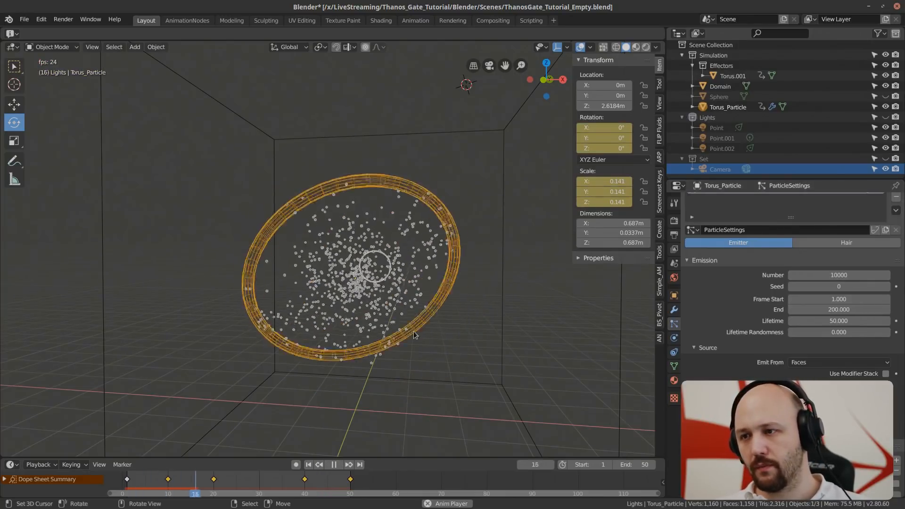
key("space")
middle_click_drag(413, 334, 309, 358)
key("space")
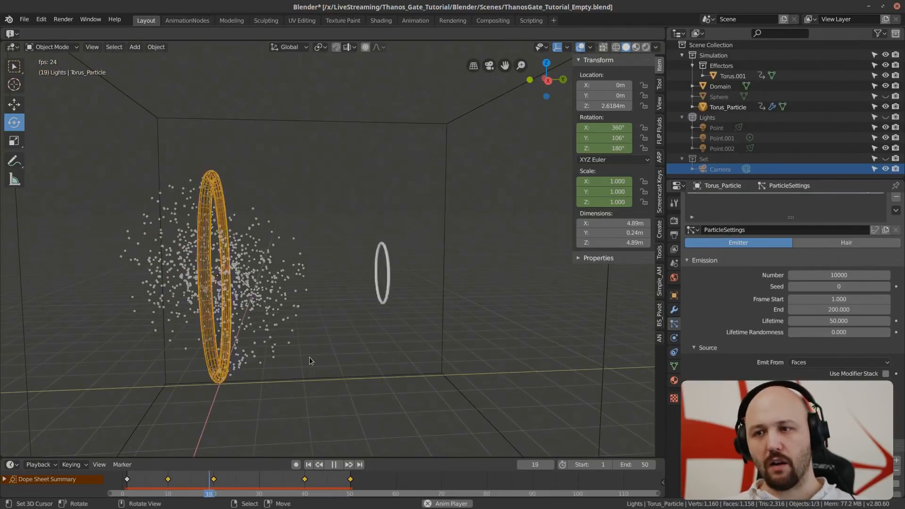
key("space")
mouse_move(309, 357)
middle_mouse_down()
mouse_move(372, 312)
mouse_move(426, 308)
middle_mouse_up()
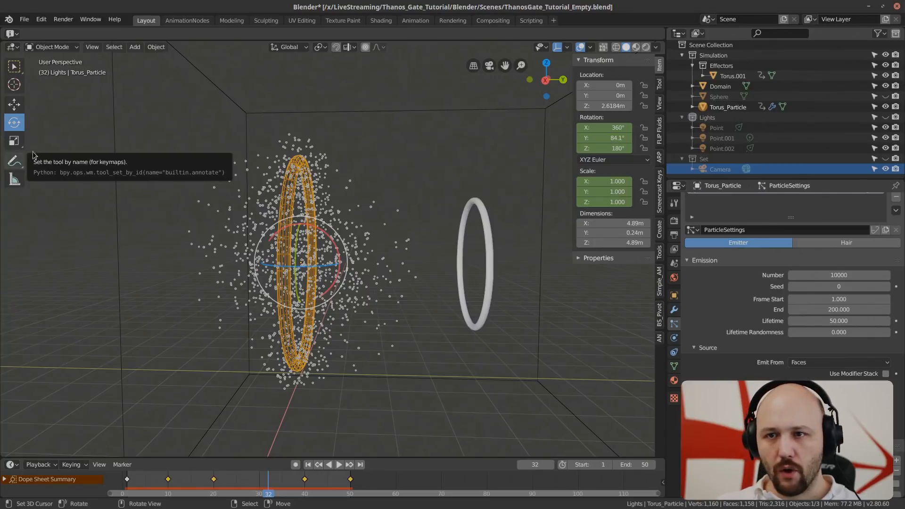
Step: Sketch an annotation arrow from Torus_Particle toward the second ring, and replay the animation from the first frame with the selection tool active
left_click(14, 162)
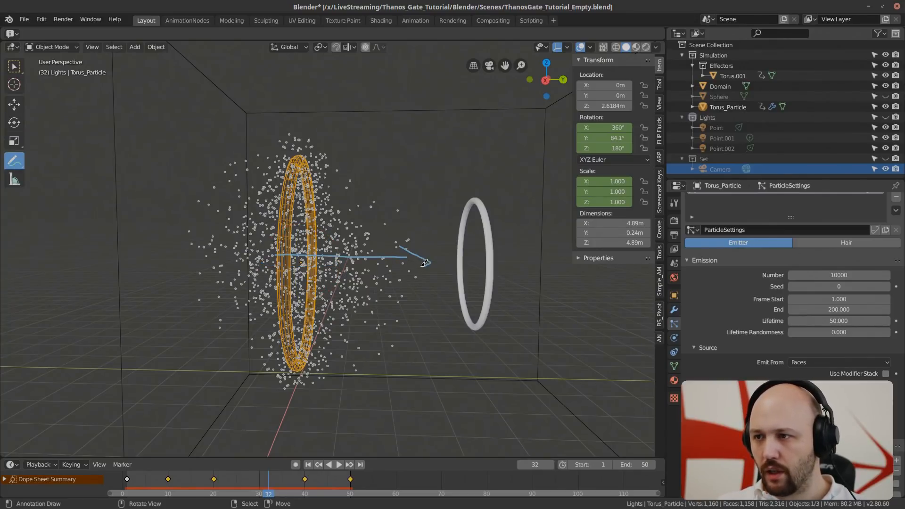
left_click_drag(426, 262, 422, 266)
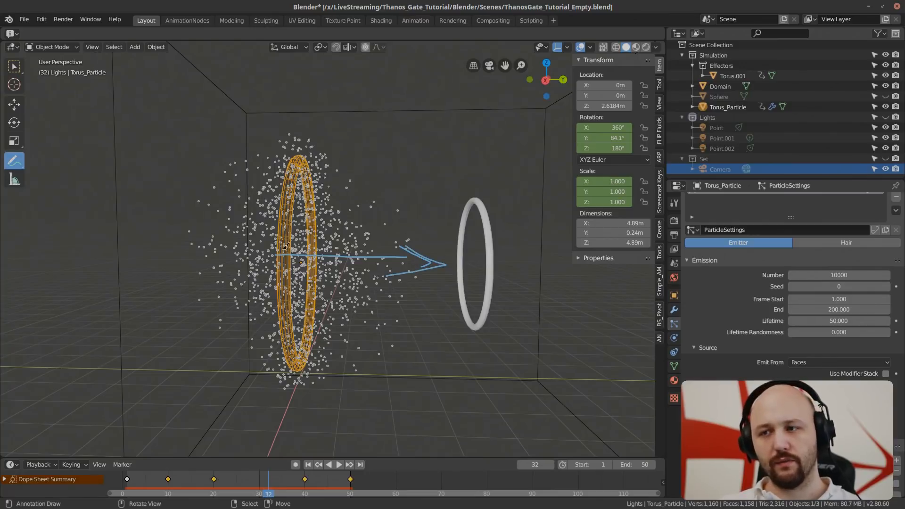
key("shift+Left")
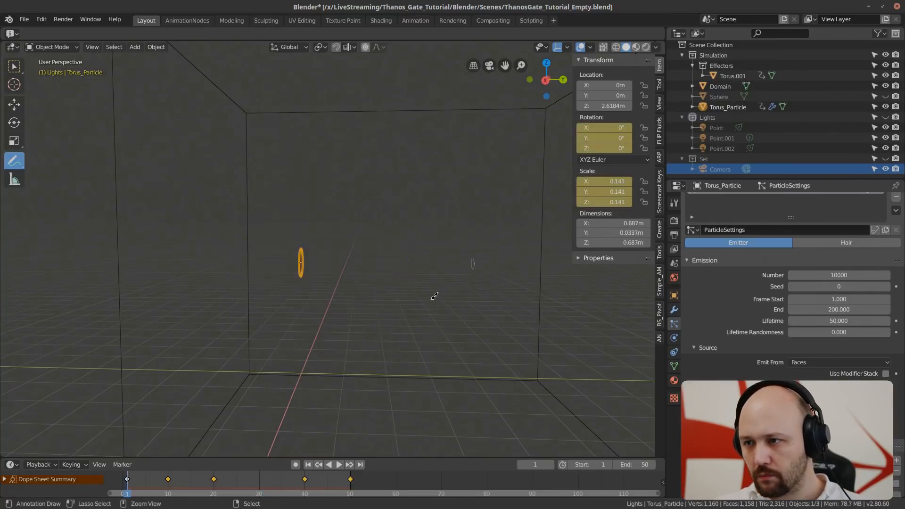
left_click(14, 67)
key("space")
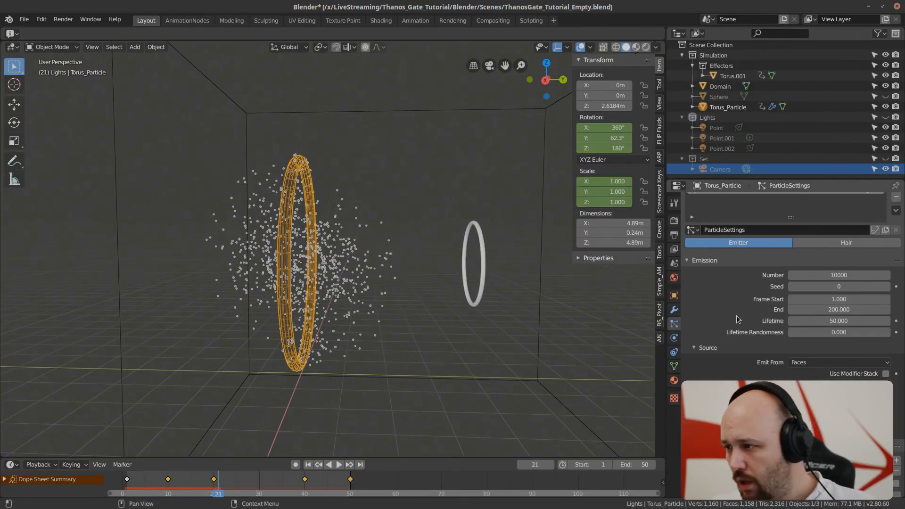
Step: Set the particle lifetime to 100 frames in the emission settings
scroll(738, 319, "down", 5)
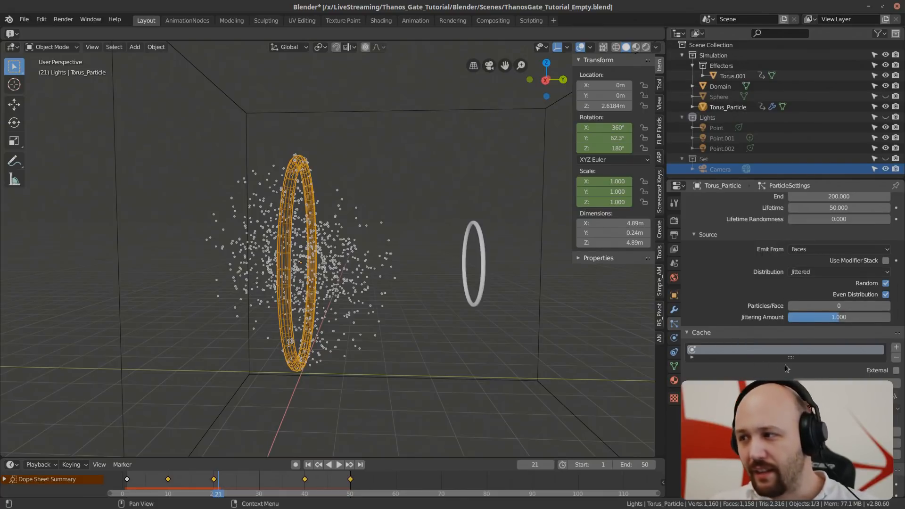
scroll(793, 354, "up", 6)
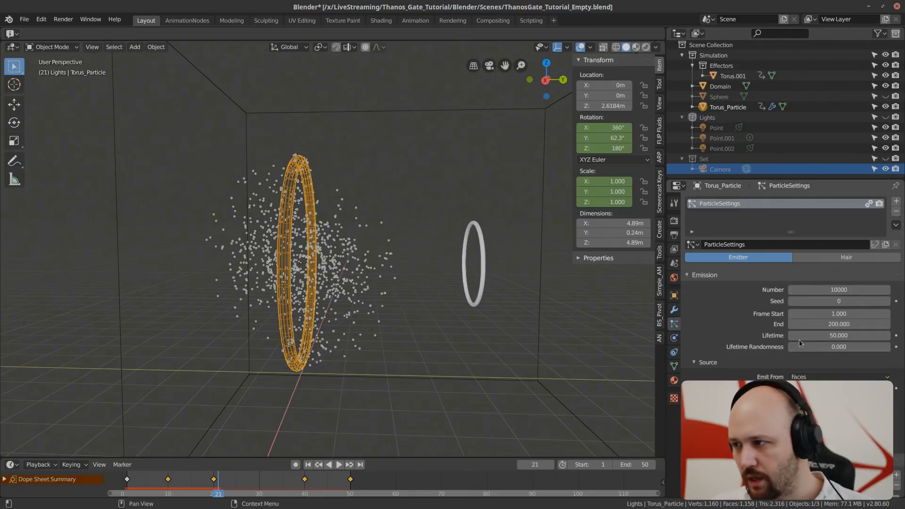
left_click(841, 335)
type("100.0")
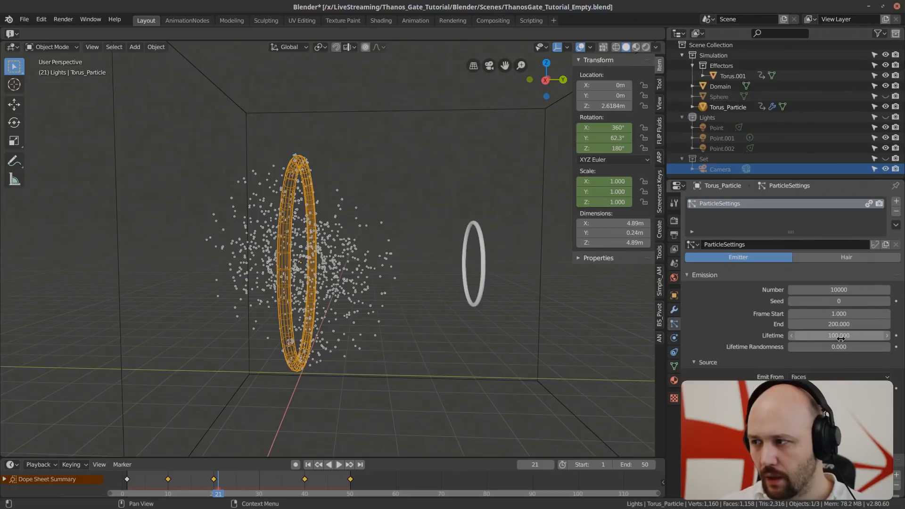
type("0")
key("Return")
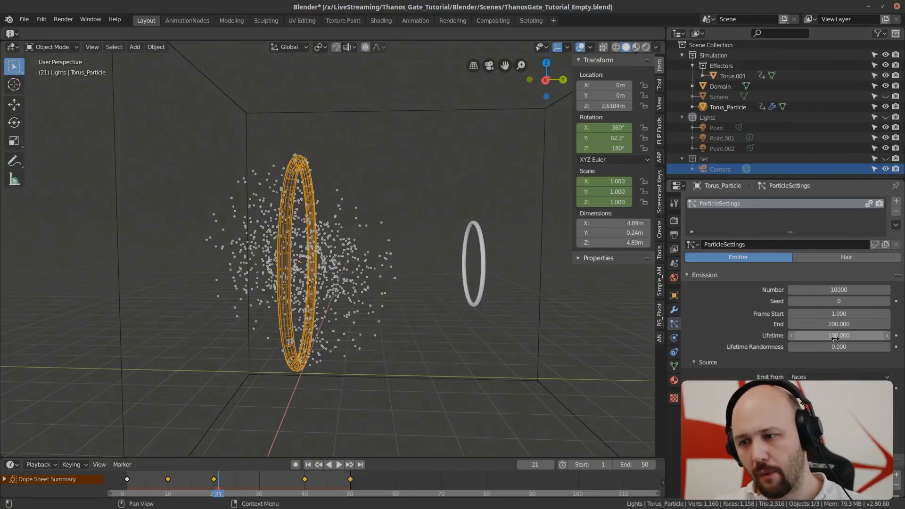
Step: Set the particles to emit from the torus's volume and play the animation to check the emission
scroll(806, 261, "down", 5)
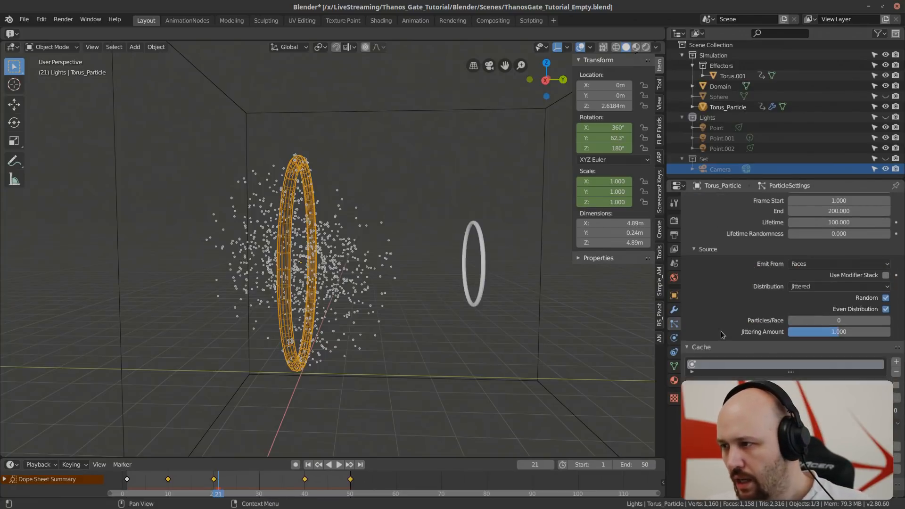
left_click(807, 262)
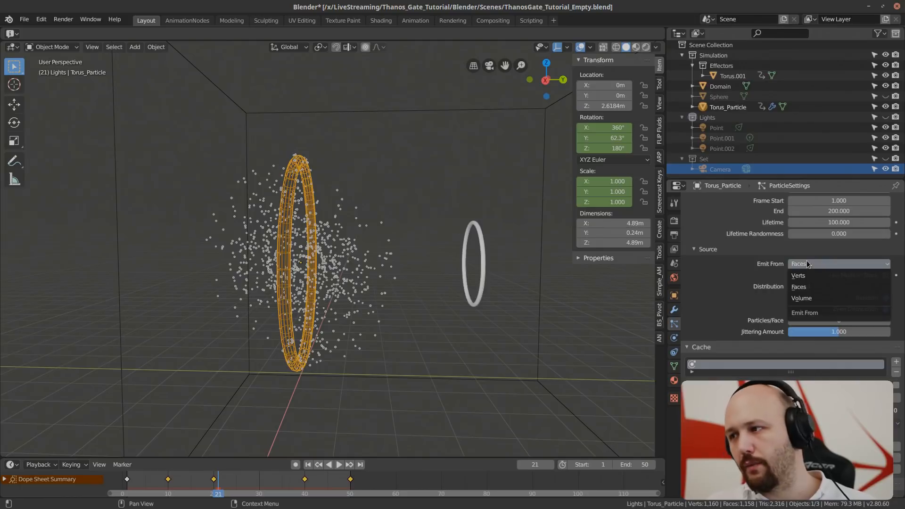
left_click(804, 302)
key("space")
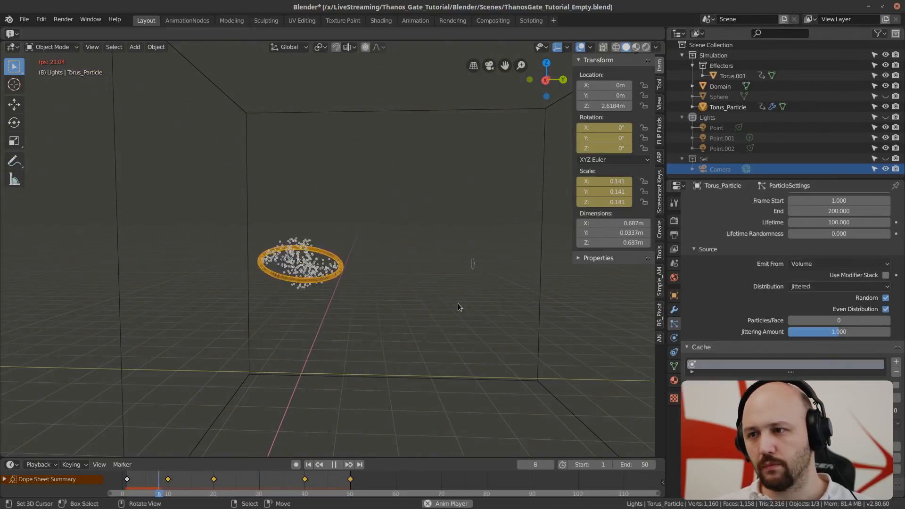
key("space")
middle_click_drag(381, 202, 303, 319)
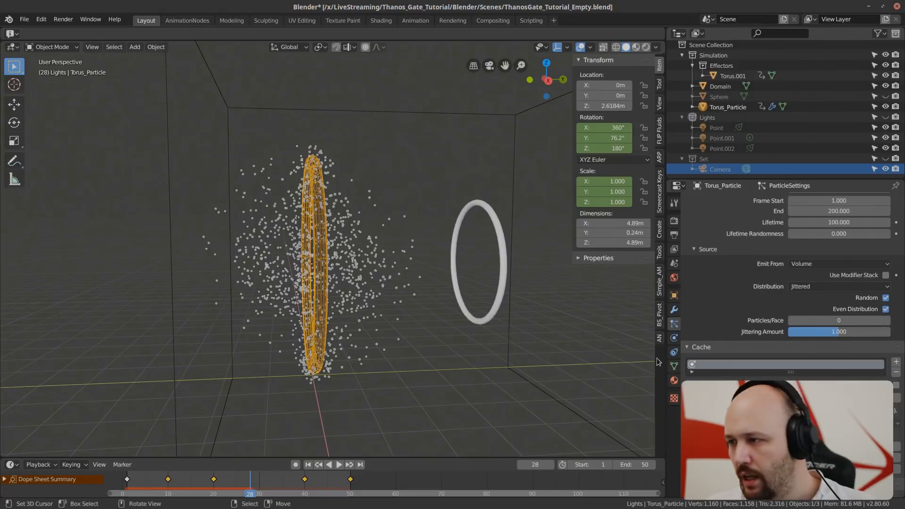
Step: Set the particles' object-aligned Y velocity to -5 m/s and play the animation to check their direction
scroll(711, 306, "down", 6)
scroll(713, 304, "down", 5)
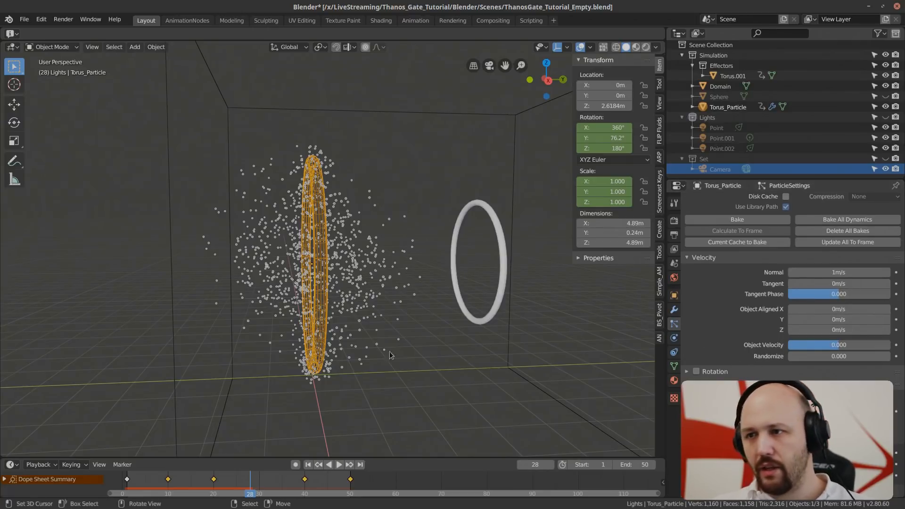
scroll(339, 312, "down", 4)
middle_click_drag(341, 312, 319, 333)
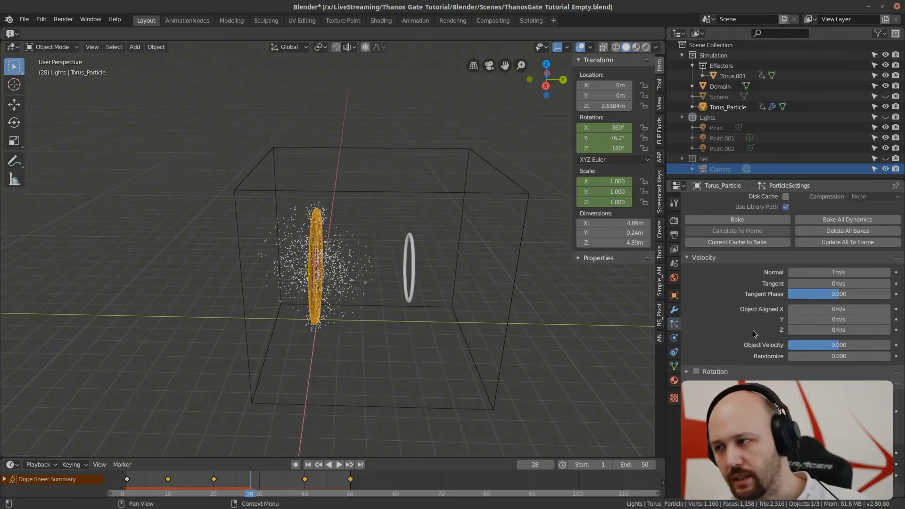
double_click(827, 320)
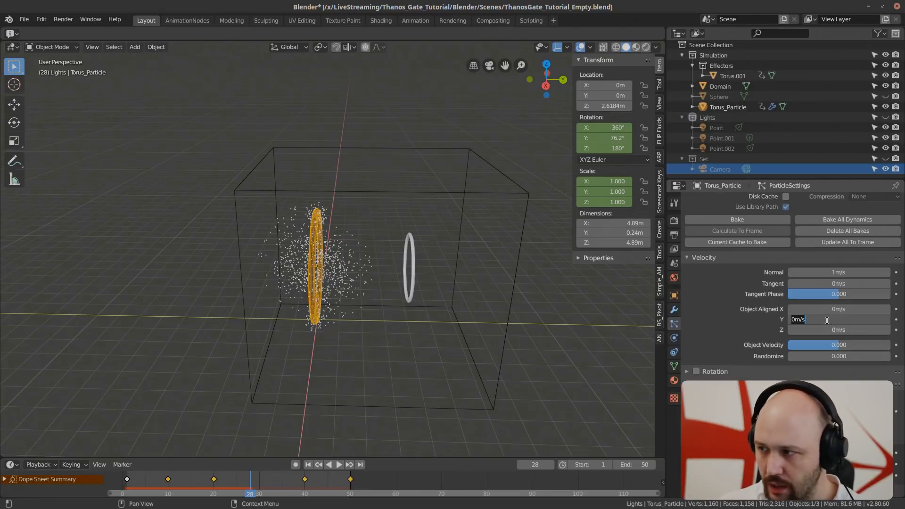
type("5")
key("Return")
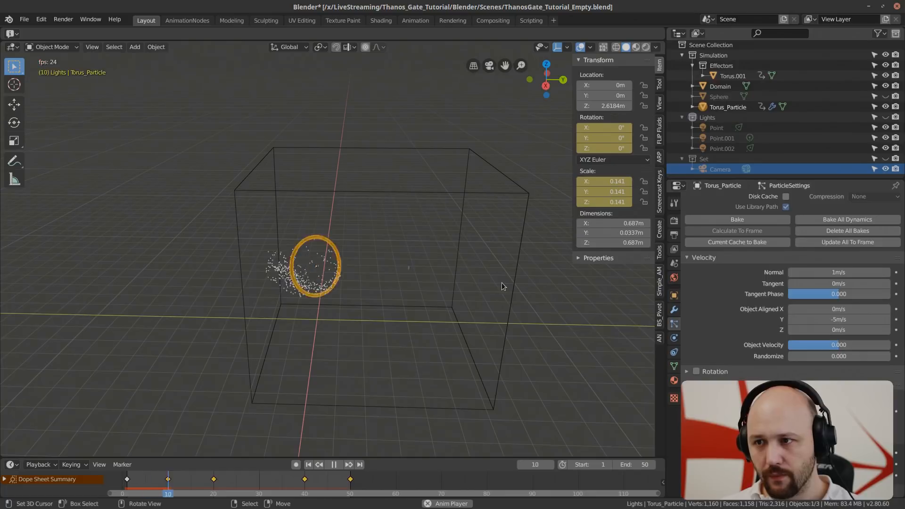
Step: Try an object-aligned Y velocity of 5 m/s and replay the animation from the first frame
double_click(821, 321)
type("5")
key("Return")
key("shift+Left")
key("space")
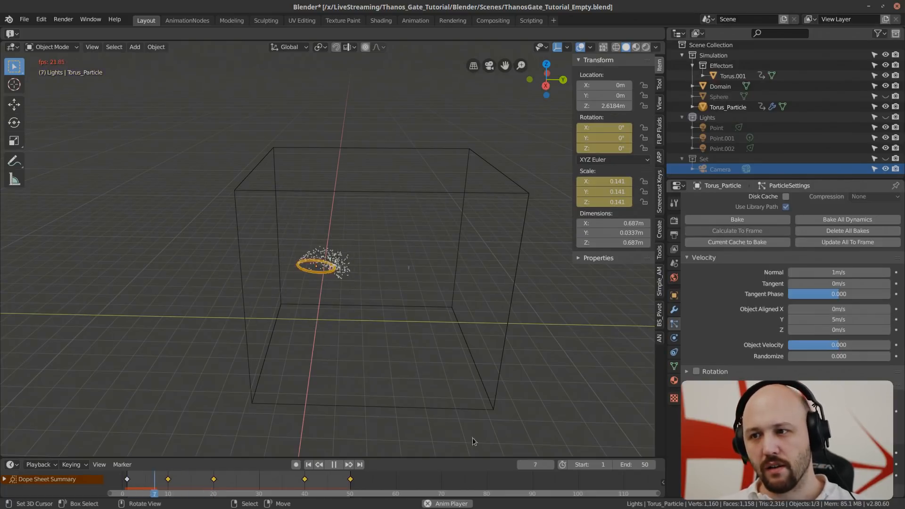
Step: Set the object-aligned Y velocity back to -5 m/s and return to the first frame
double_click(846, 321)
key("Return")
key("shift+Left")
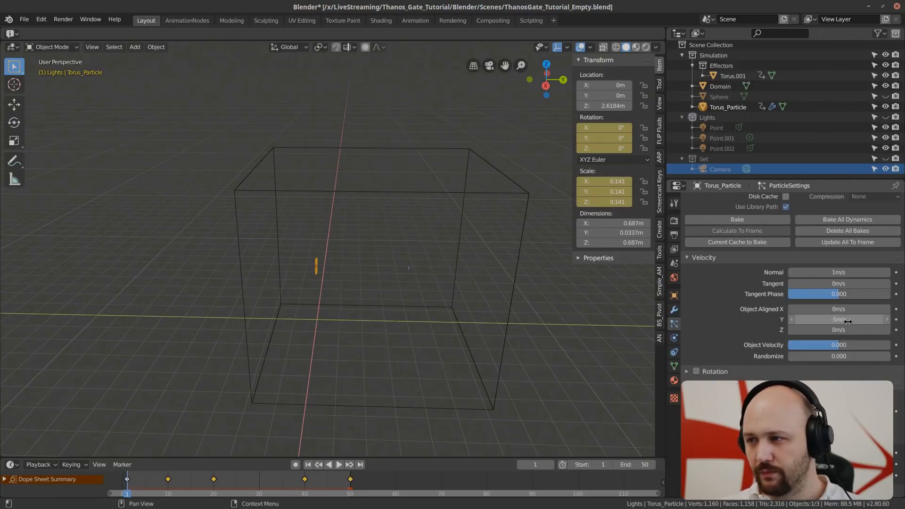
Step: Play the animation repeatedly and inspect the particle flow around both rings from several angles
key("space")
middle_click_drag(436, 307, 347, 330)
key("space")
key("space")
key("space")
key("space")
scroll(363, 321, "up", 2)
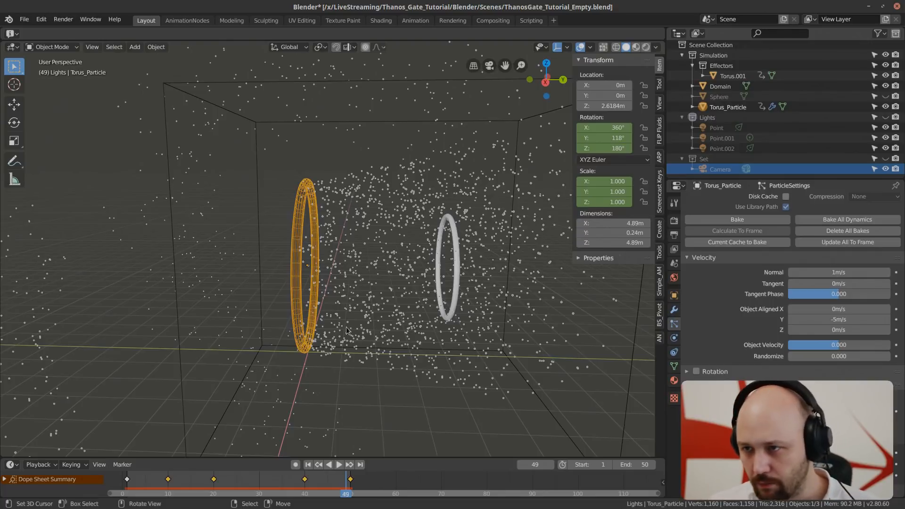
middle_click_drag(395, 265, 437, 273)
key("space")
key("space")
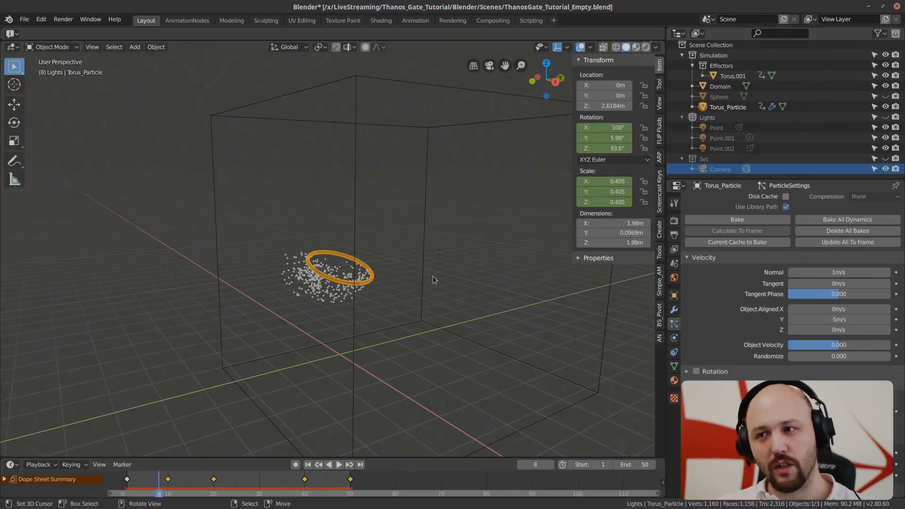
Step: Try an object-aligned Y velocity of 2 m/s and play the animation from the first frame
key("shift+Left")
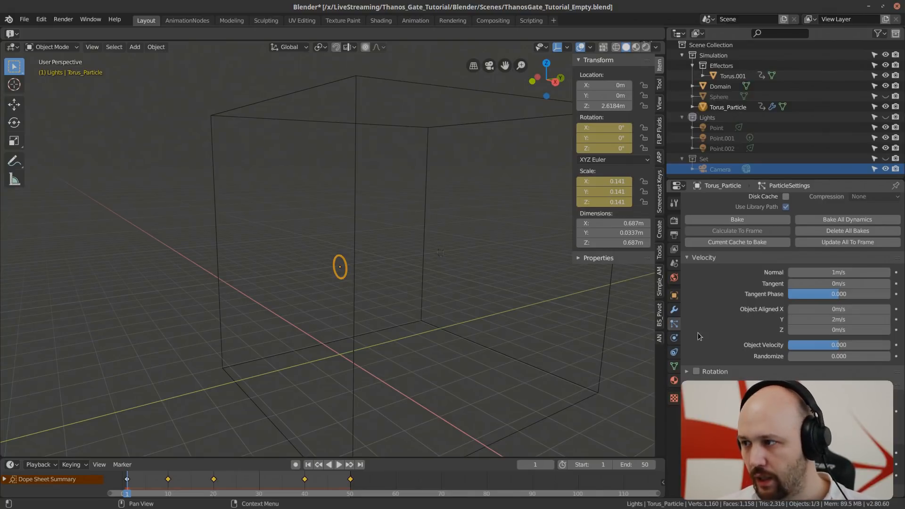
middle_click_drag(469, 296, 400, 295)
key("space")
key("space")
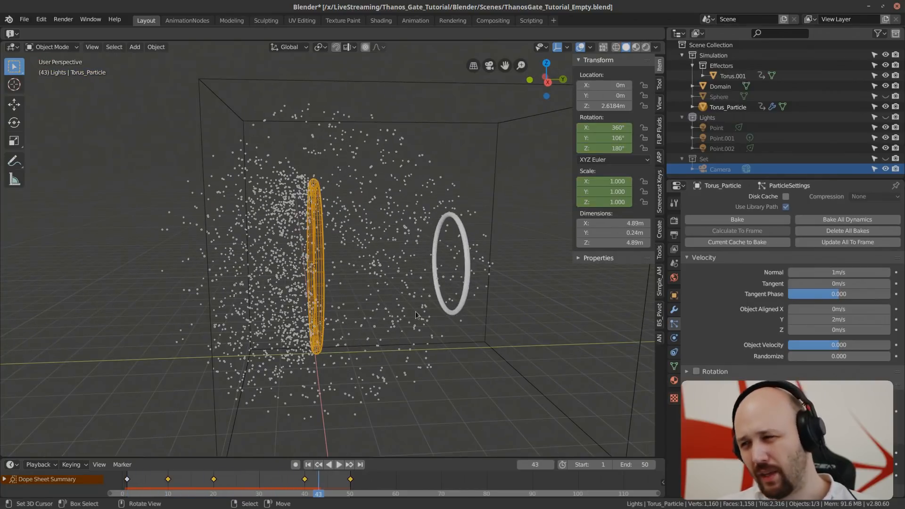
Step: Set the particles' object-aligned Y velocity to 0.5 m/s and play the animation to check the spread
left_click(808, 320)
type(".5")
key("Return")
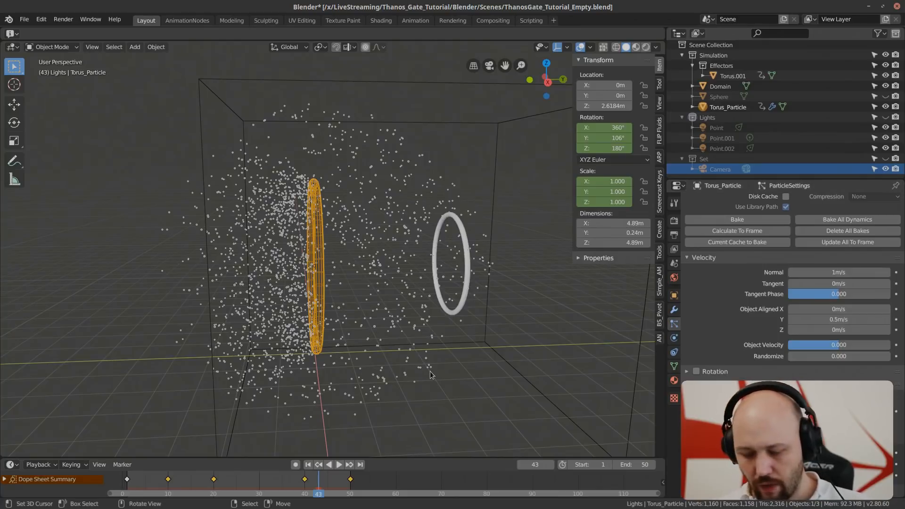
key("space")
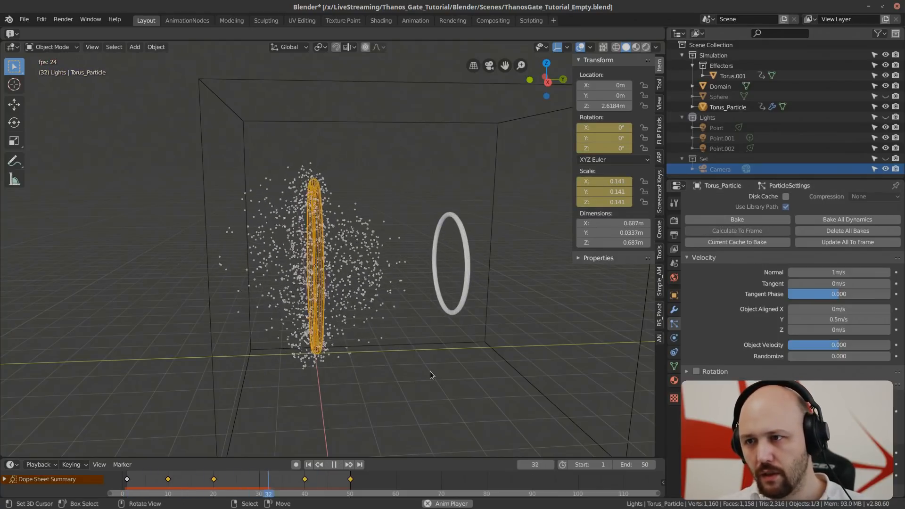
key("space")
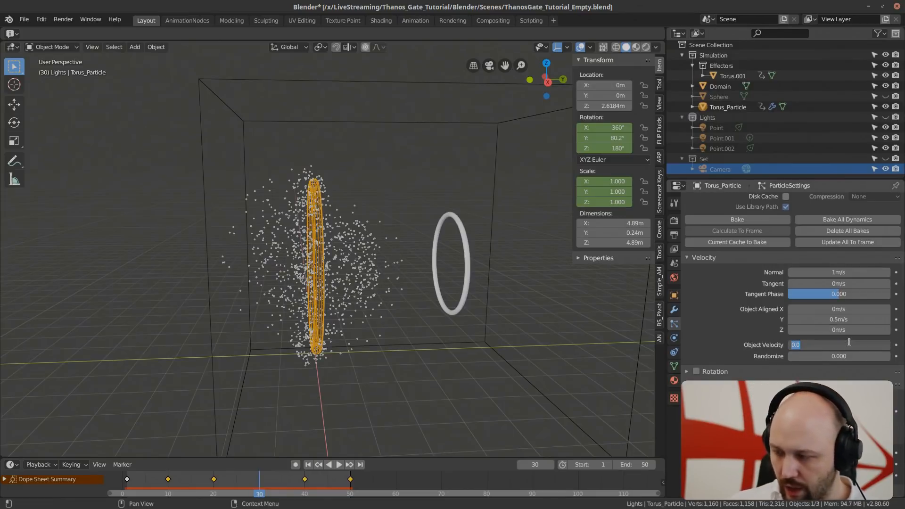
Step: Set the particles' Object Velocity to 0.3 and replay the animation from the first frame
type(".3")
key("Return")
key("shift+Left")
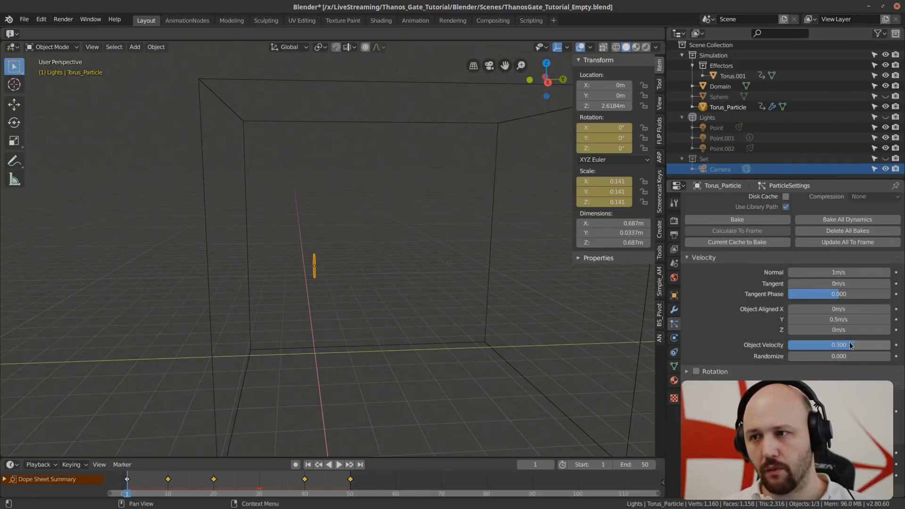
key("space")
key("space")
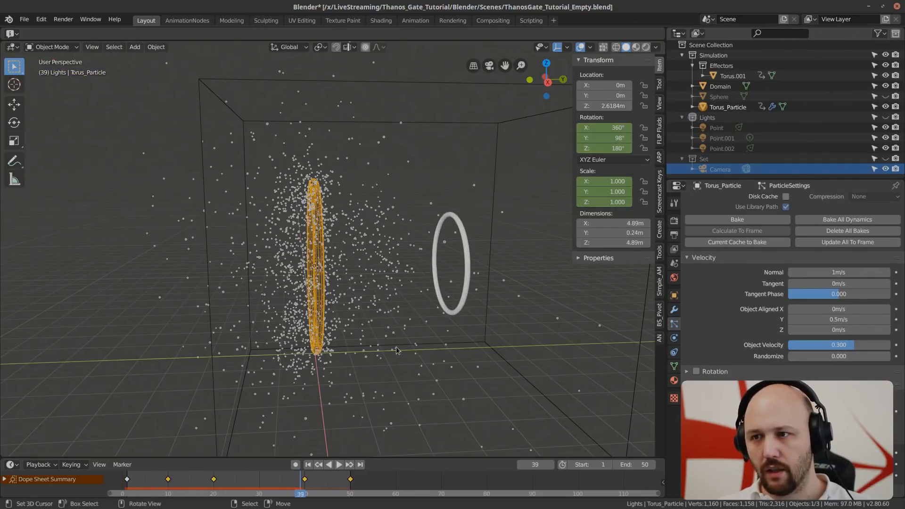
key("space")
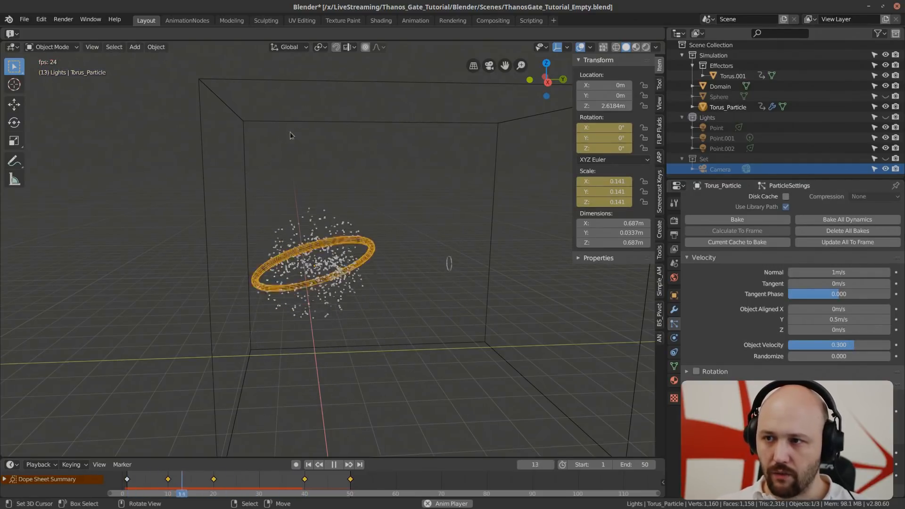
key("space")
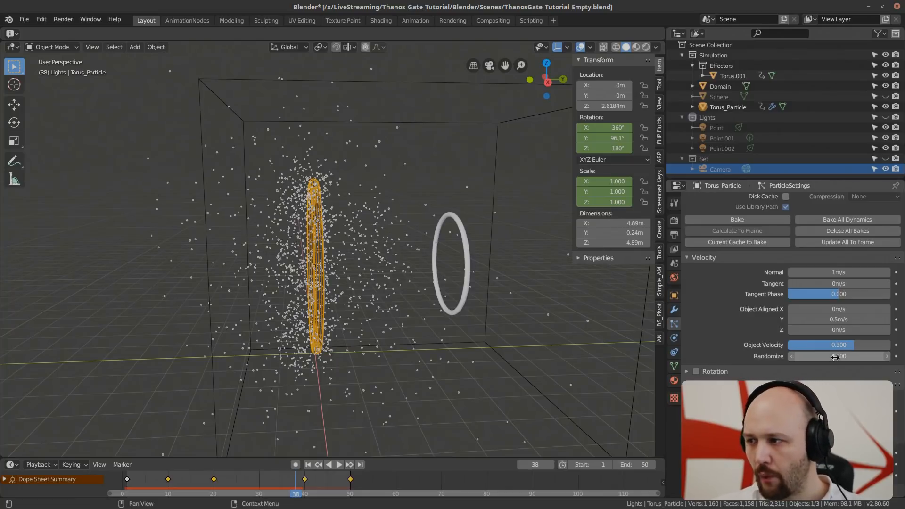
Step: Set the particle velocity's Randomize value to 0.7 and replay the animation from the first frame
type("0.7")
key("Return")
key("shift+Left")
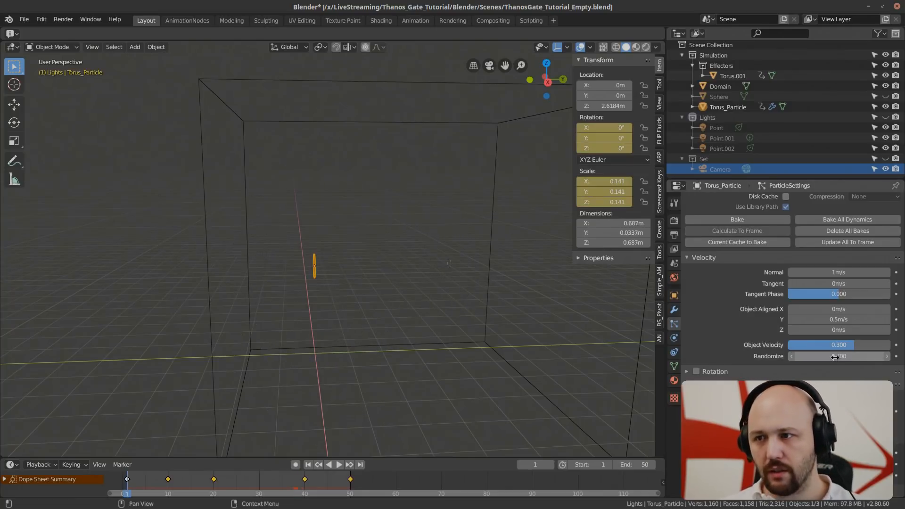
key("space")
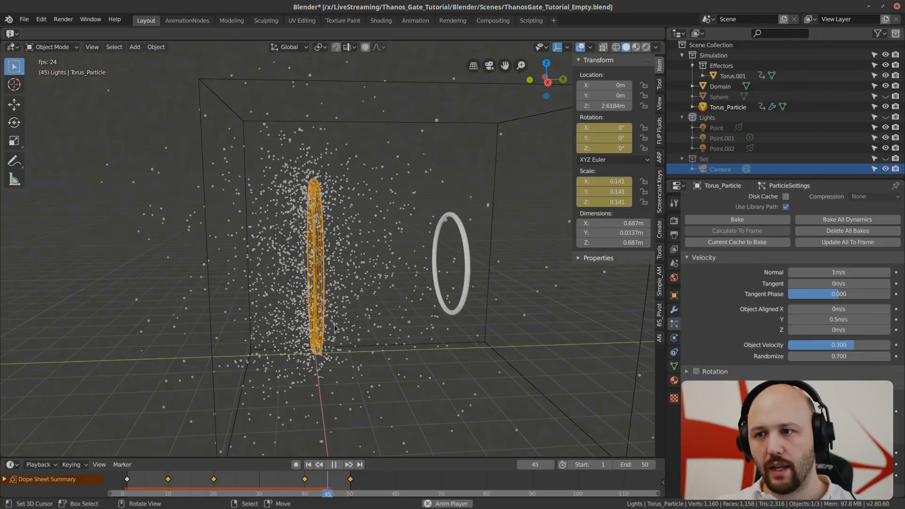
key("space")
middle_click_drag(257, 189, 306, 311)
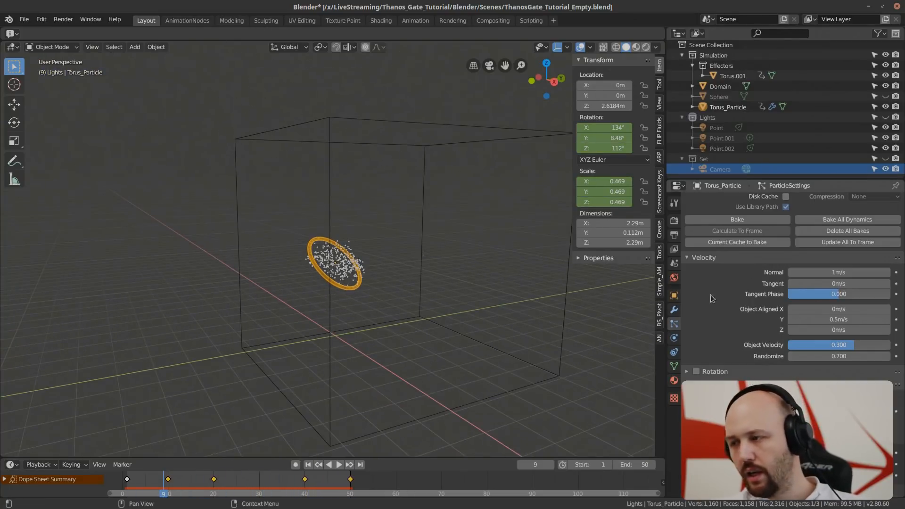
Step: Review the particle physics settings and available physics types, choosing Newtonian
scroll(708, 339, "down", 2)
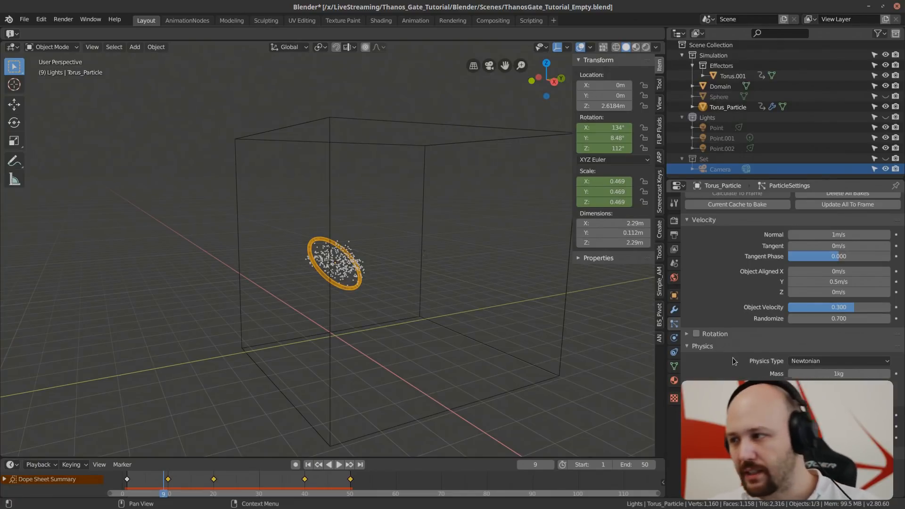
scroll(733, 358, "down", 3)
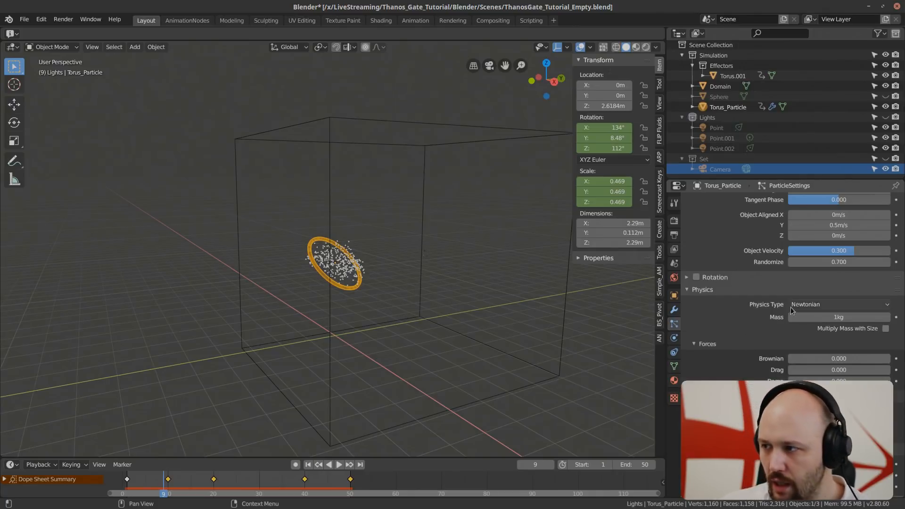
scroll(749, 288, "down", 8)
scroll(760, 267, "up", 7)
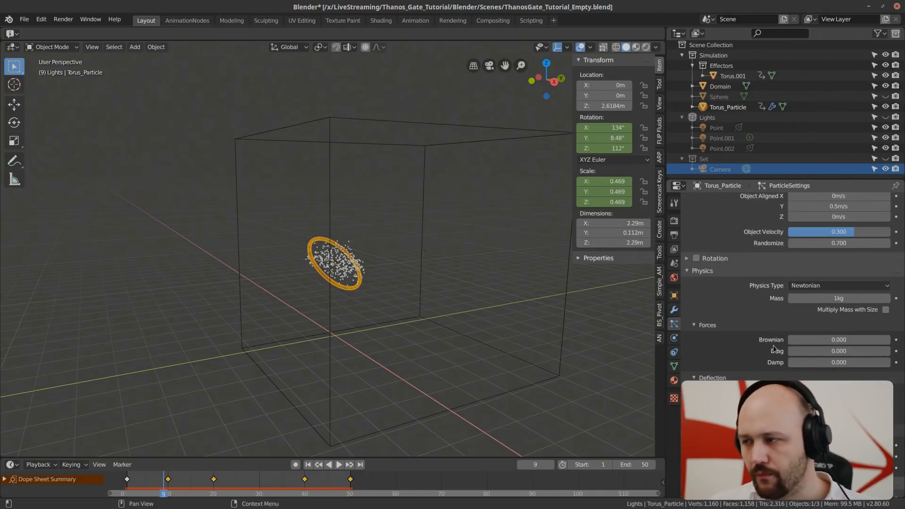
left_click(816, 284)
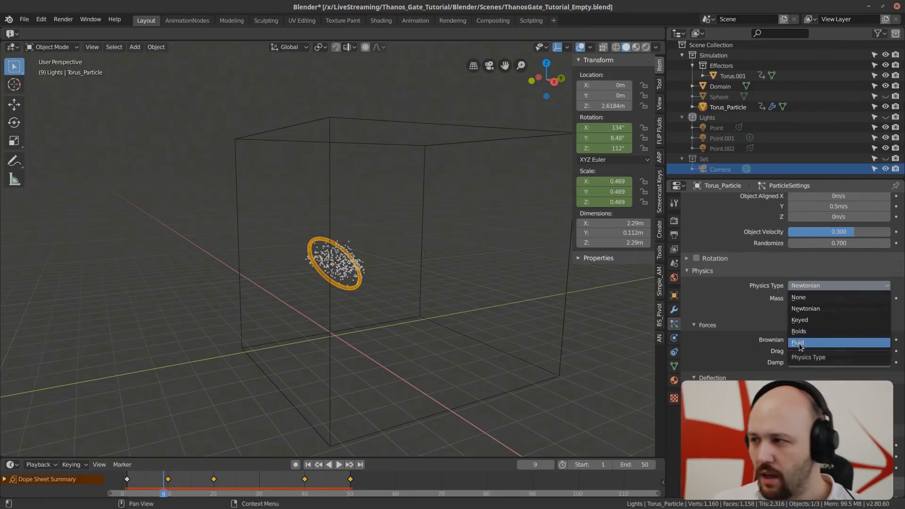
left_click(802, 309)
scroll(737, 310, "down", 4)
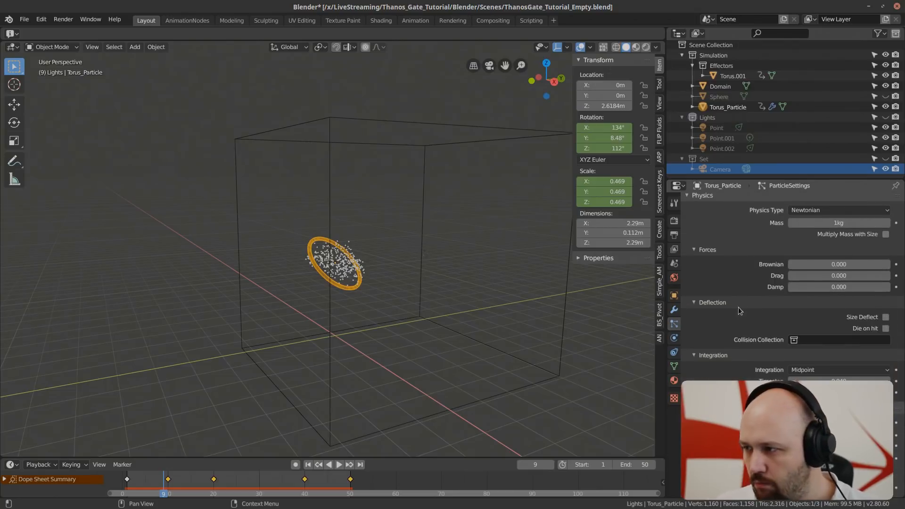
Step: Set the particles' Drag and Damp forces to 0.1 and play the animation from a side view
left_click(834, 278)
type(".1")
key("Return")
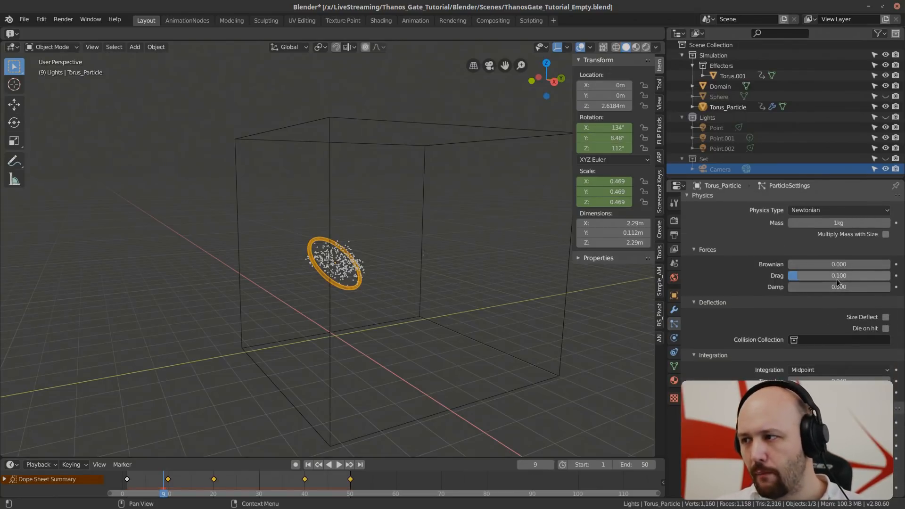
left_click(841, 284)
type(".")
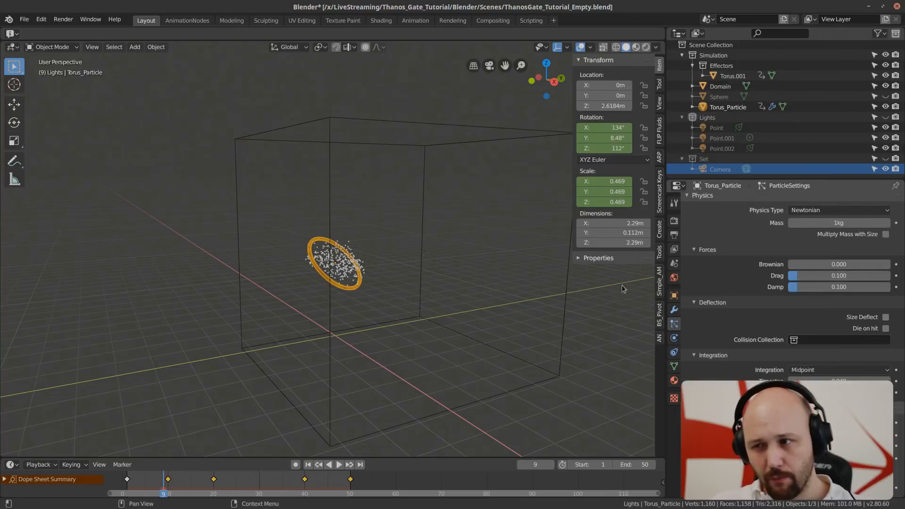
key("space")
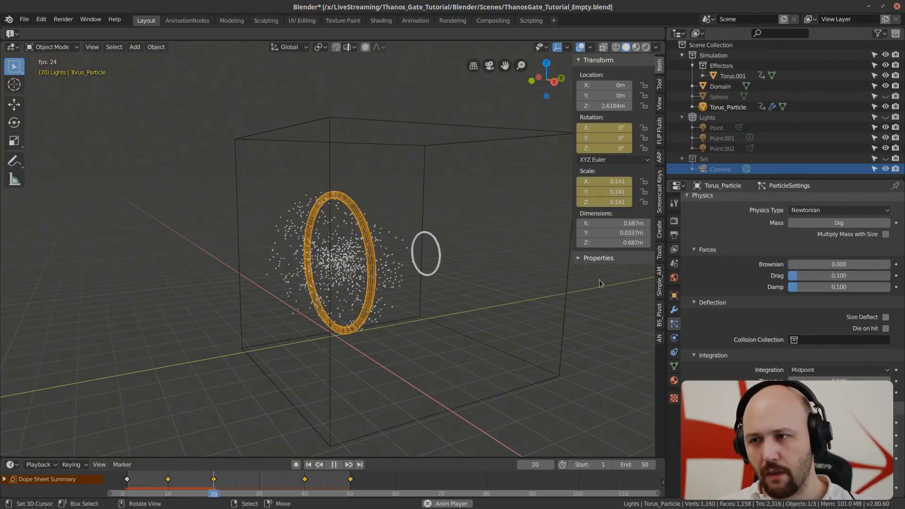
middle_click_drag(529, 305, 461, 303)
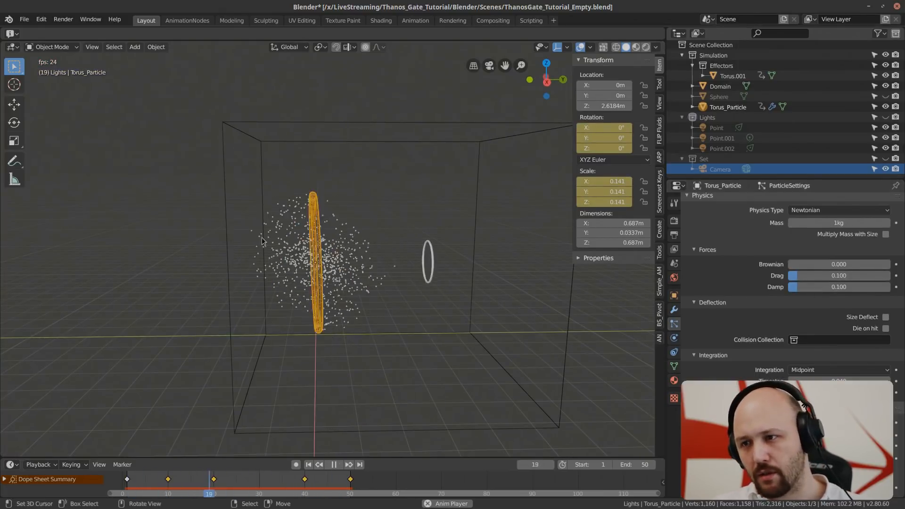
key("space")
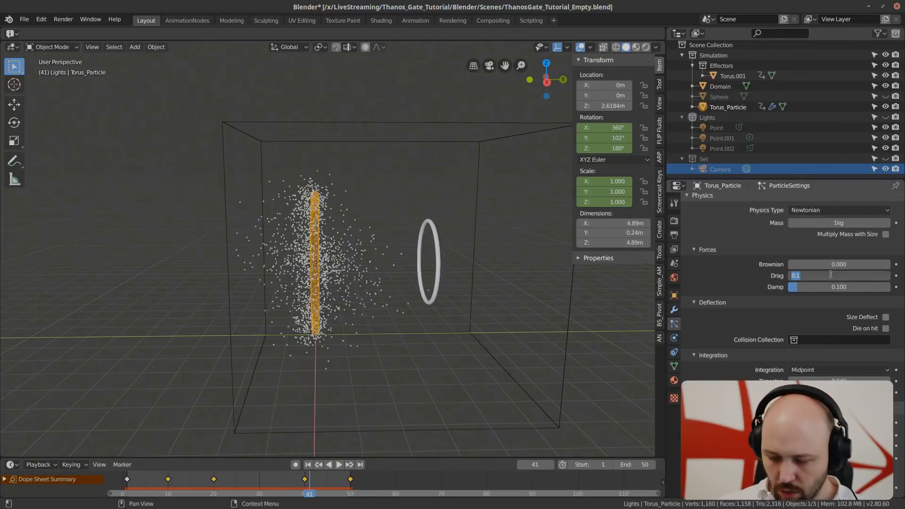
Step: Try Drag and Damp values of 0.03 and replay the animation from the first frame
key("Return")
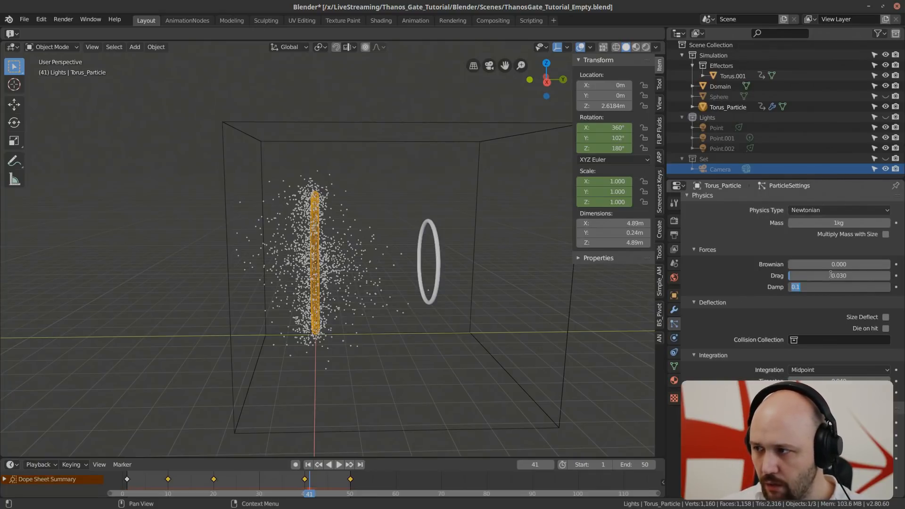
key("shift+Left")
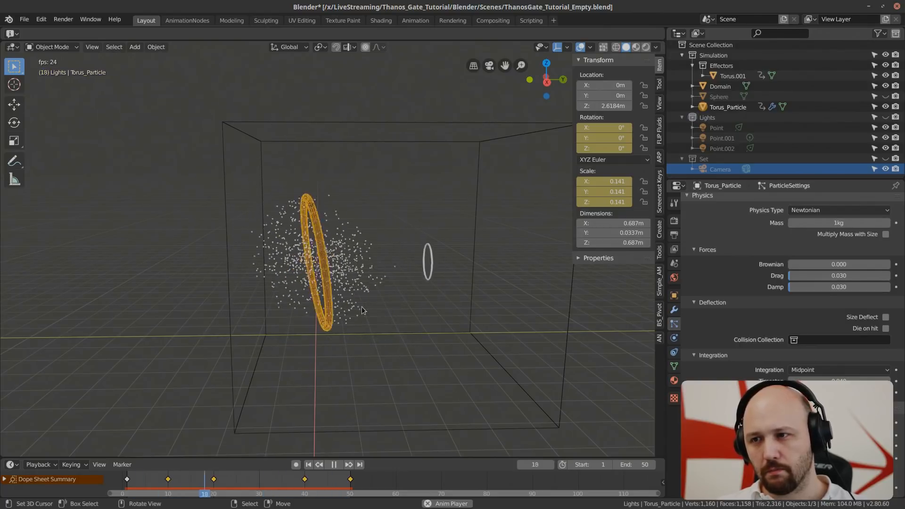
key("space")
Step: Set the particles' Drag and Damp forces to 0.05 and play the animation to check the spread
left_click(803, 276)
type(".05")
key("Tab")
type(".05")
key("Return")
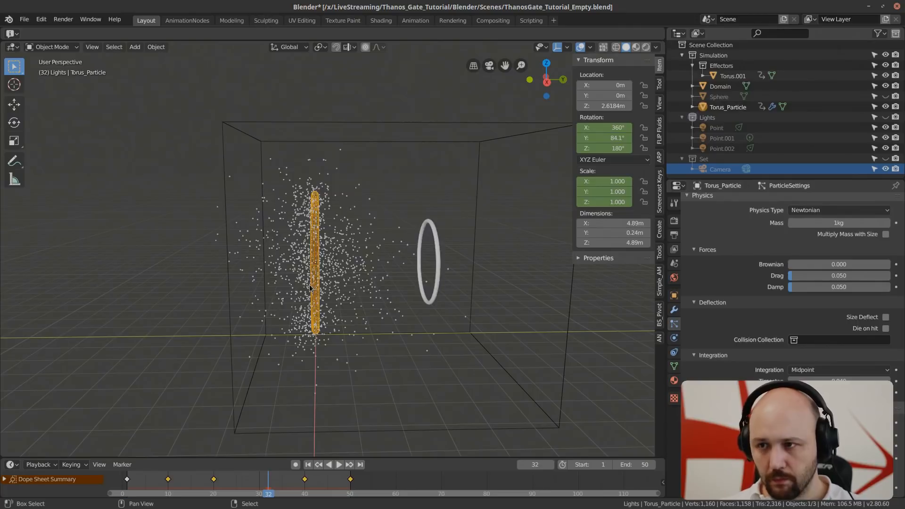
key("space")
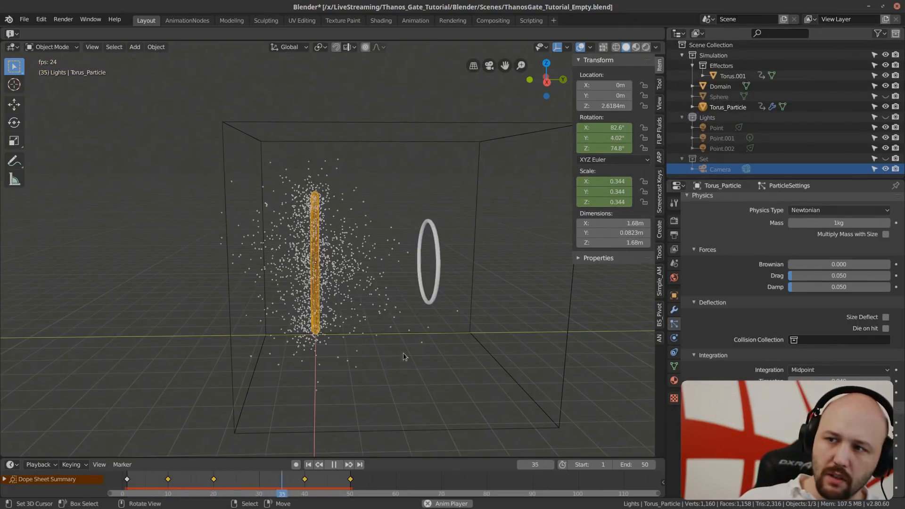
key("space")
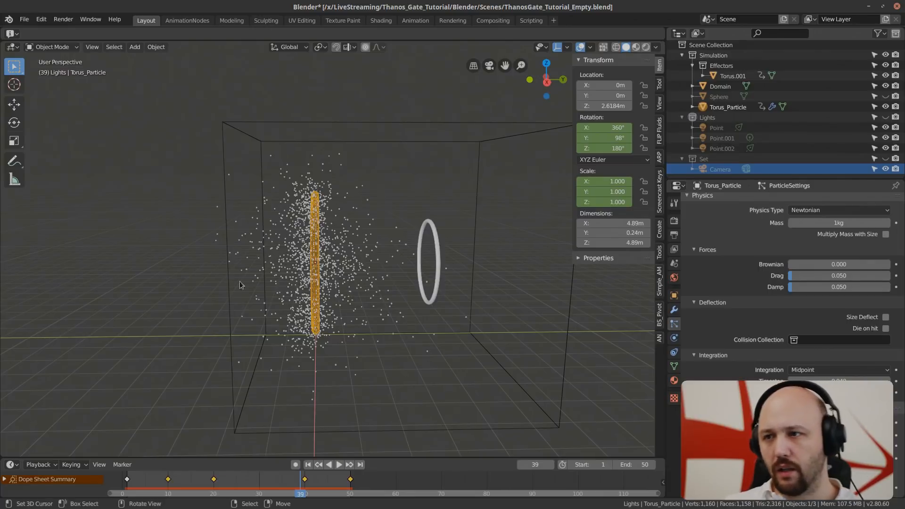
middle_click_drag(236, 285, 437, 307)
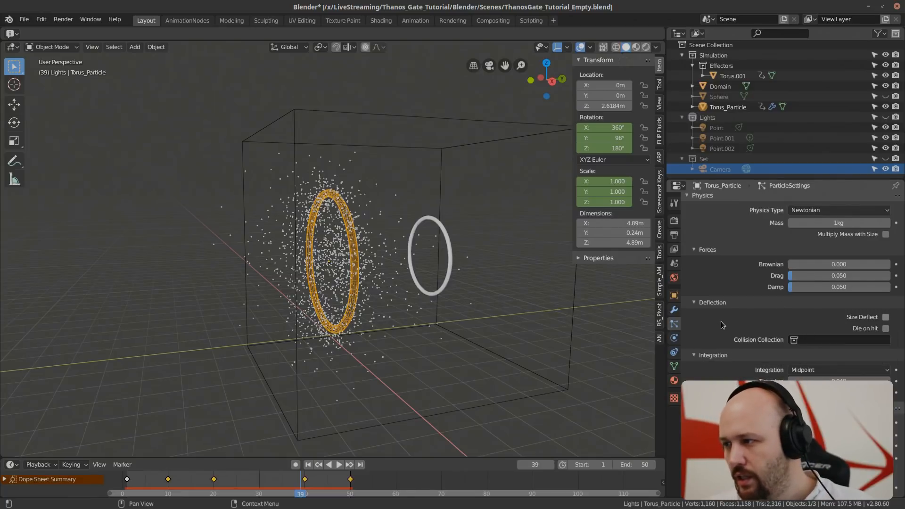
Step: Set the particles' physics integration to Verlet with 4 subframes
scroll(720, 321, "down", 5)
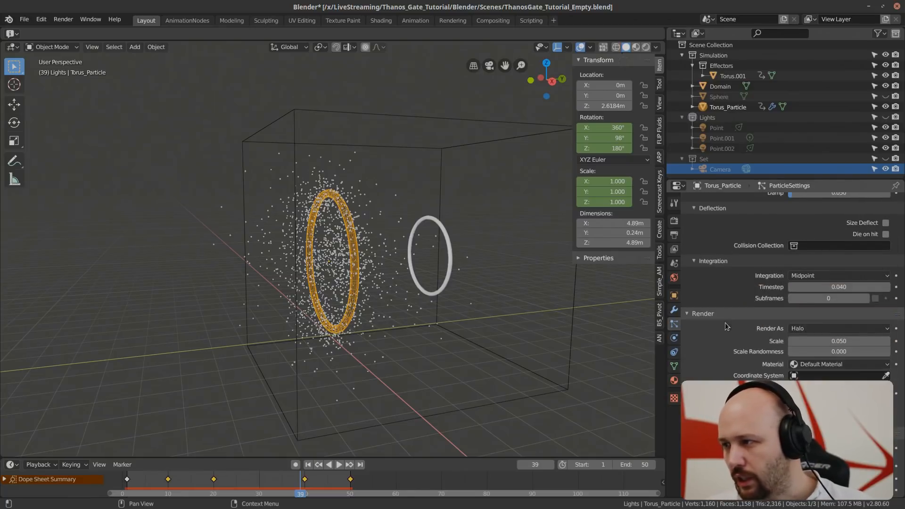
left_click(822, 276)
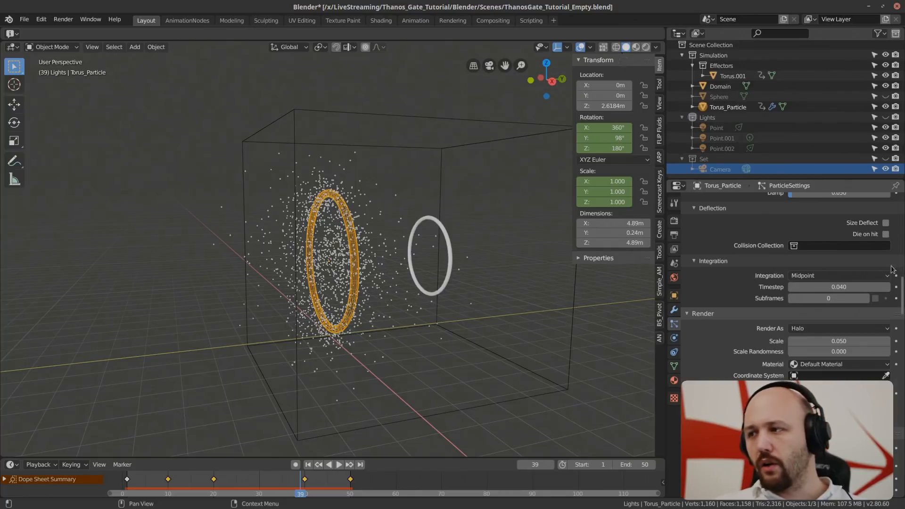
left_click(852, 274)
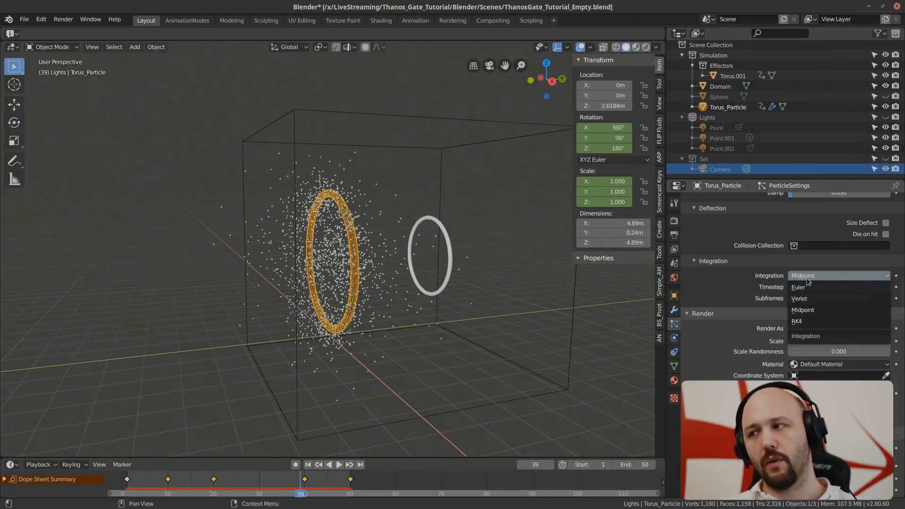
left_click(830, 276)
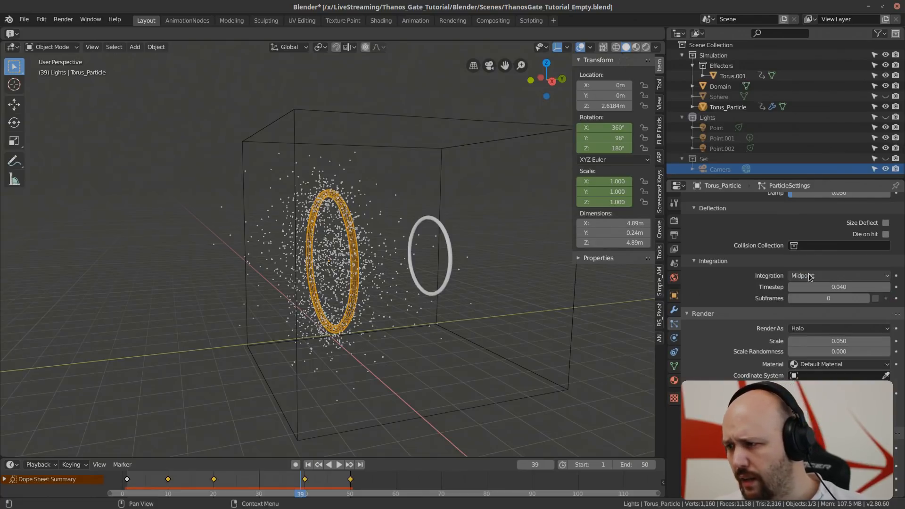
left_click(809, 276)
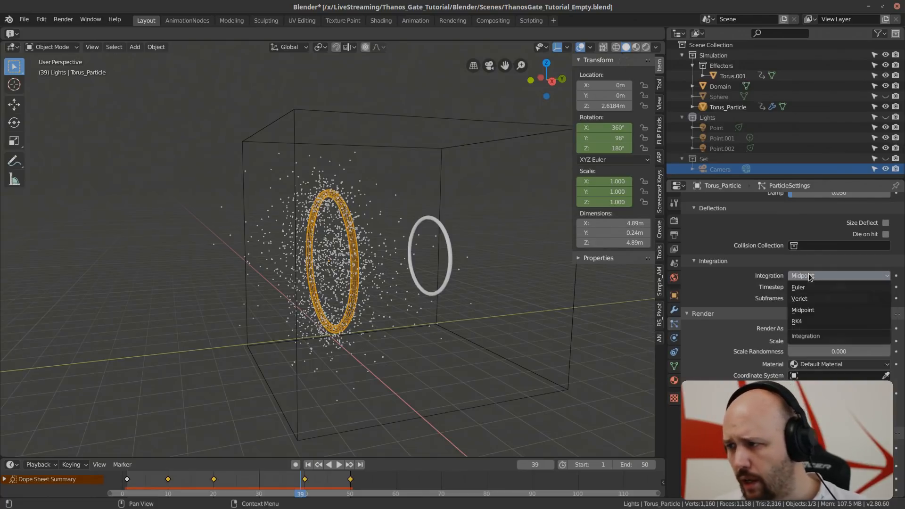
left_click(809, 299)
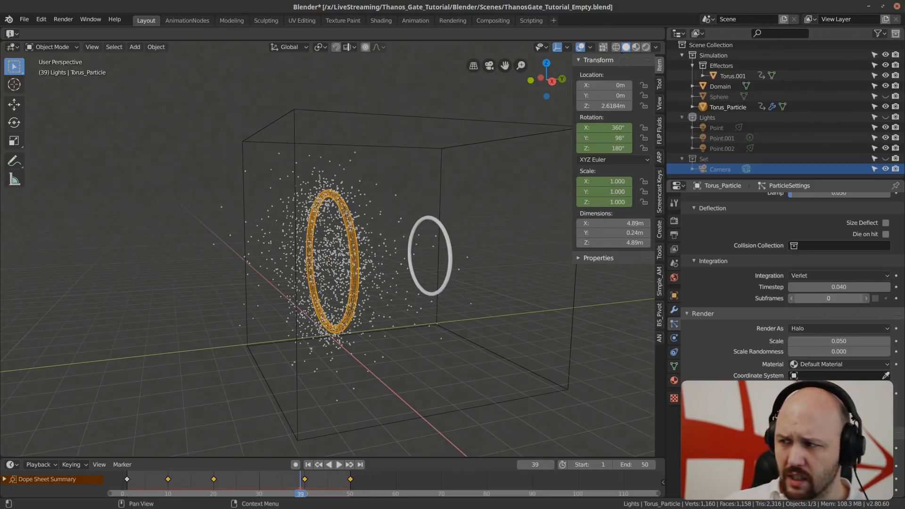
key("Return")
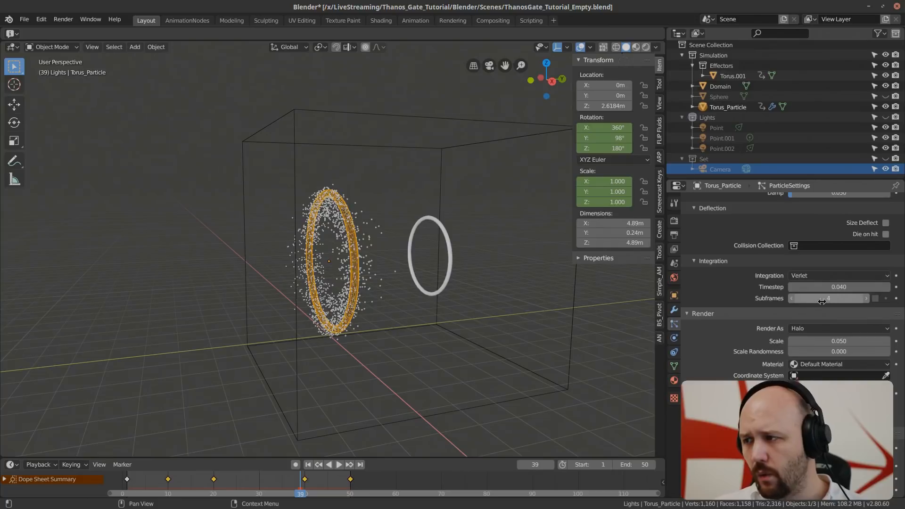
left_click(824, 274)
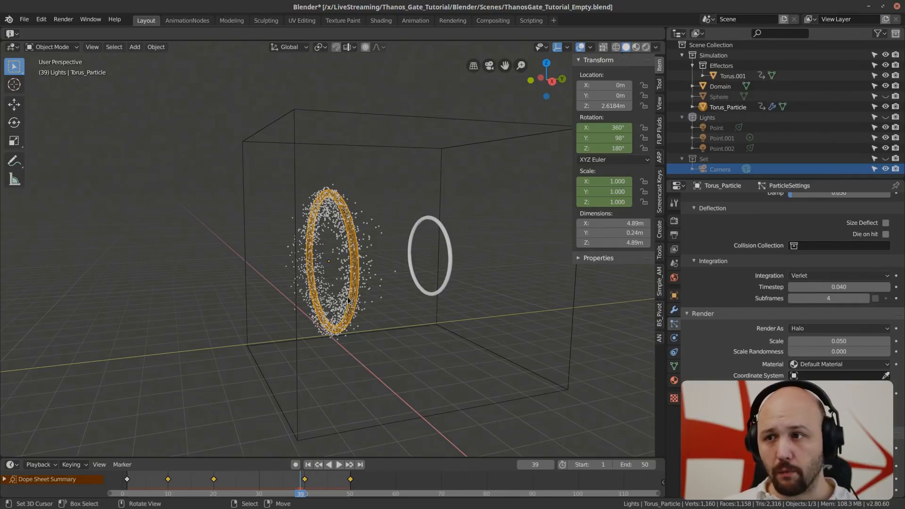
Step: Play the animation and check the particle spread around the torus from a side view
key("space")
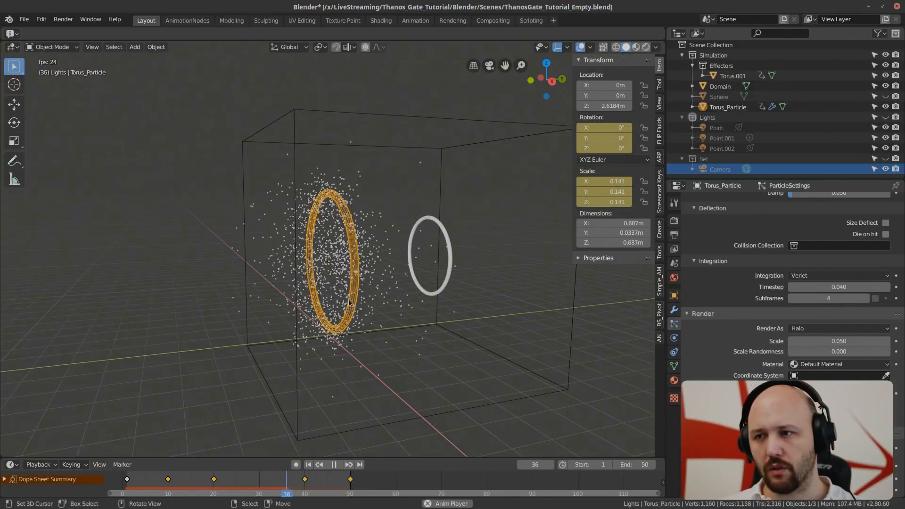
middle_click_drag(418, 321, 381, 324)
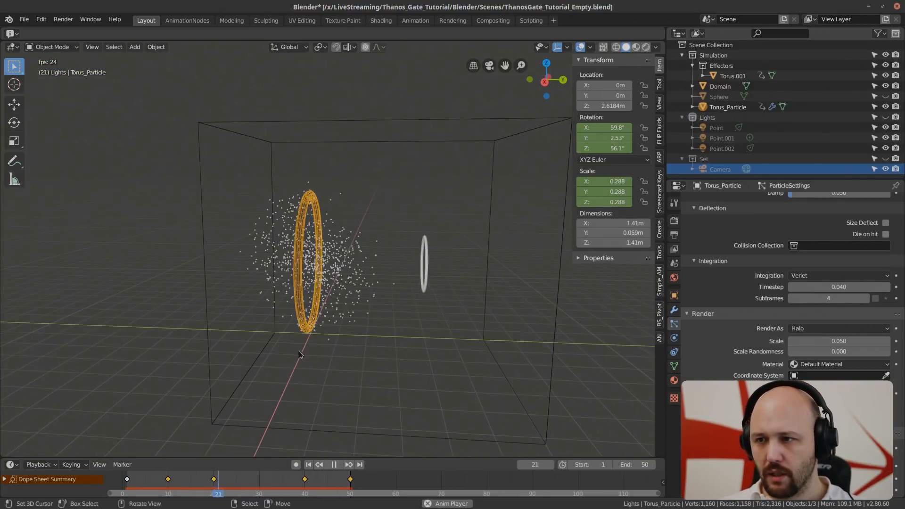
middle_click_drag(298, 353, 316, 363)
key("space")
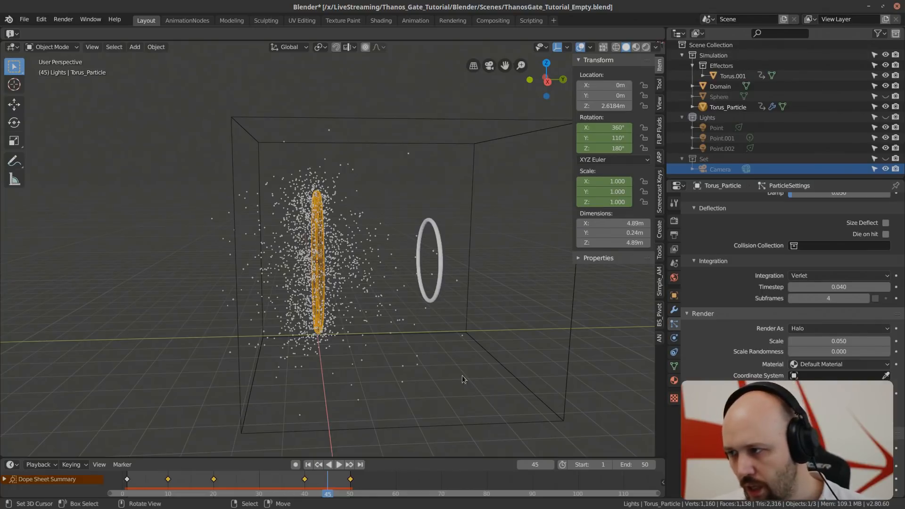
Step: In the particles' force field settings, set Type 1 to Charge with a strength of 10
scroll(733, 332, "down", 10)
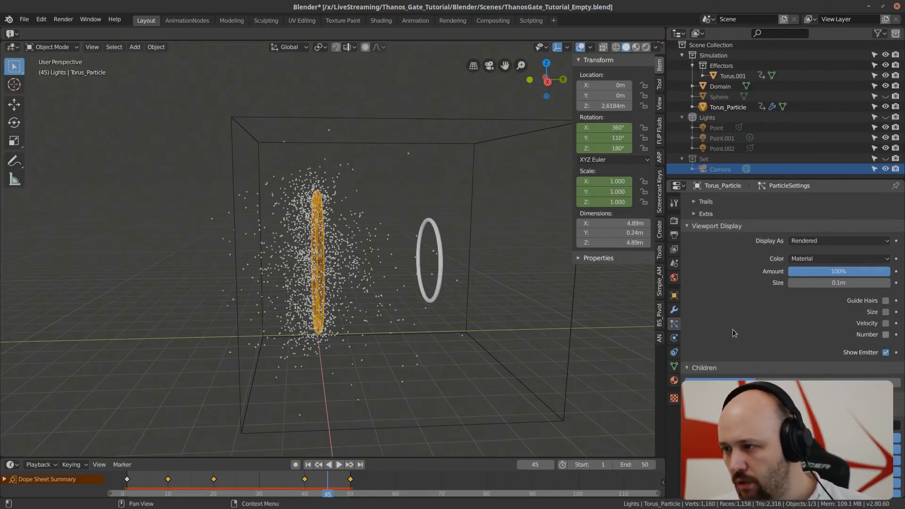
scroll(732, 333, "down", 5)
left_click(720, 318)
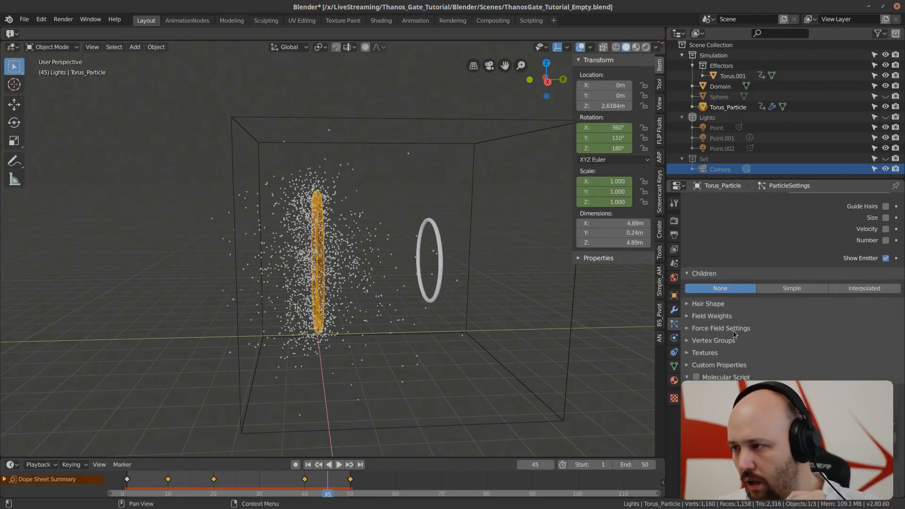
left_click(733, 330)
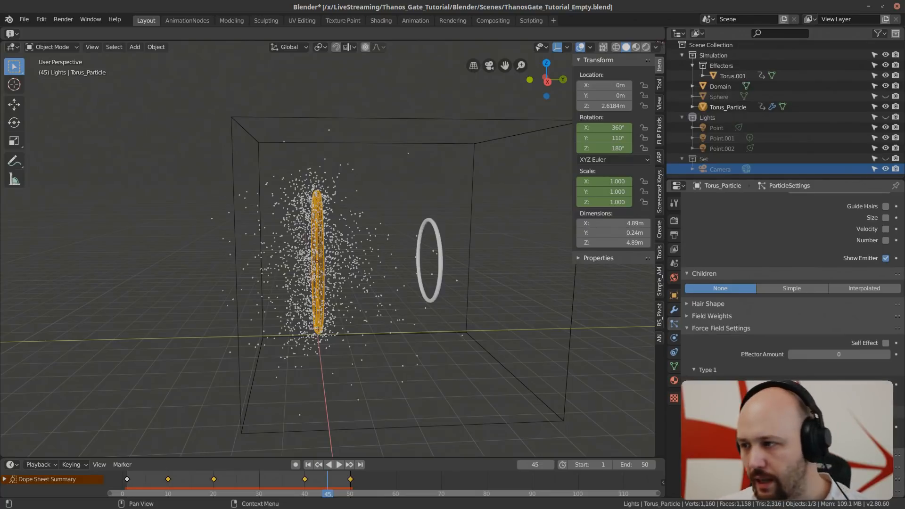
scroll(837, 292, "down", 5)
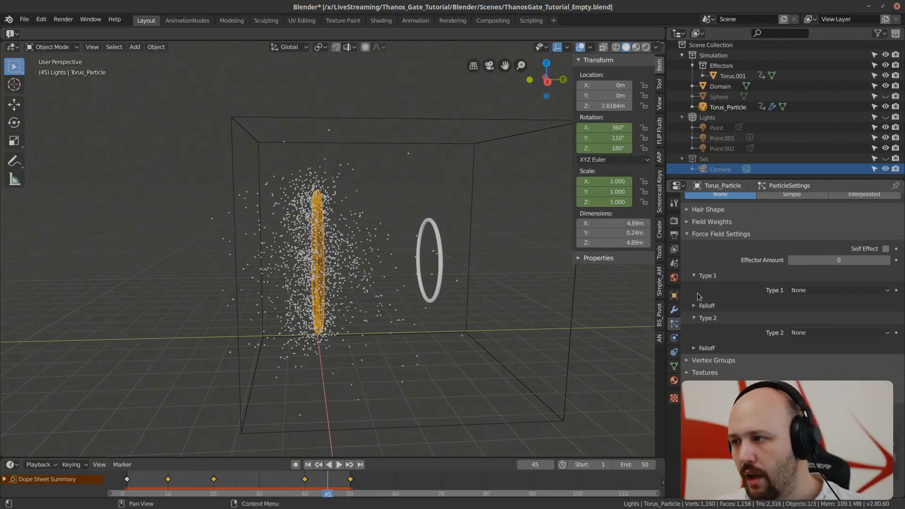
left_click(837, 290)
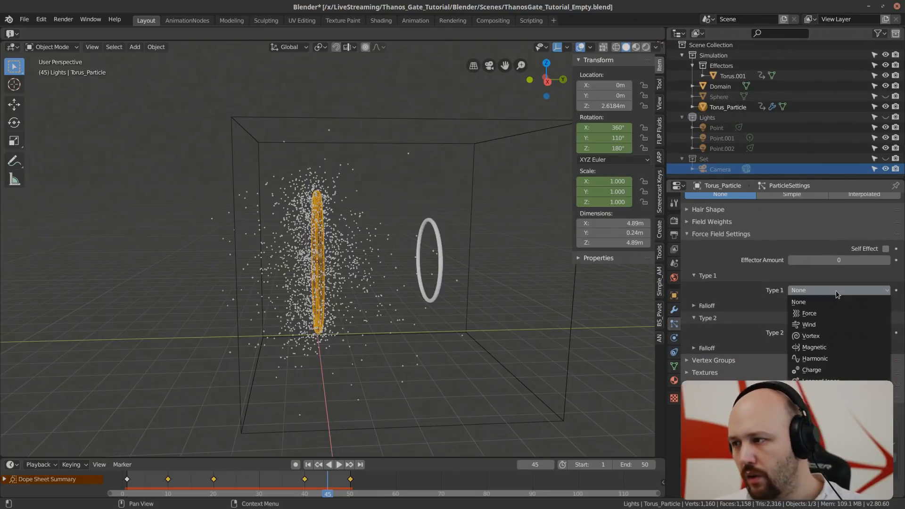
left_click(820, 370)
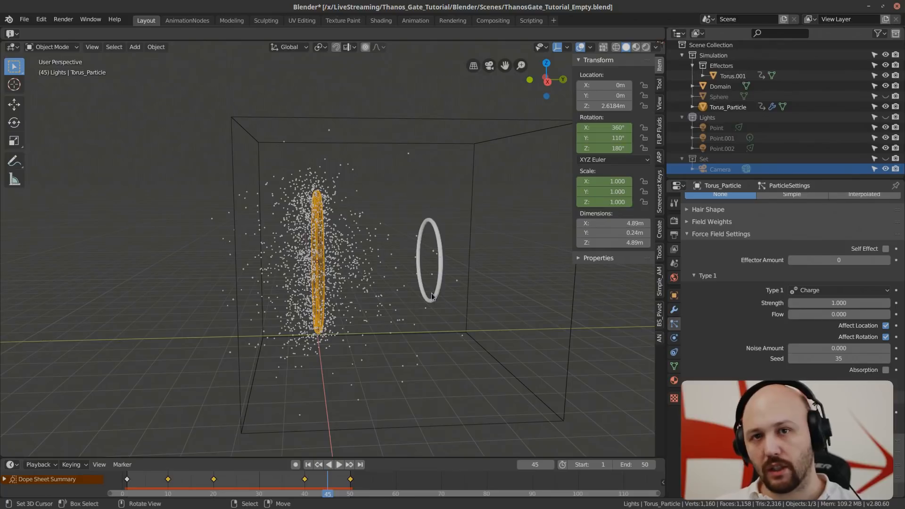
left_click(850, 303)
type("10")
key("Return")
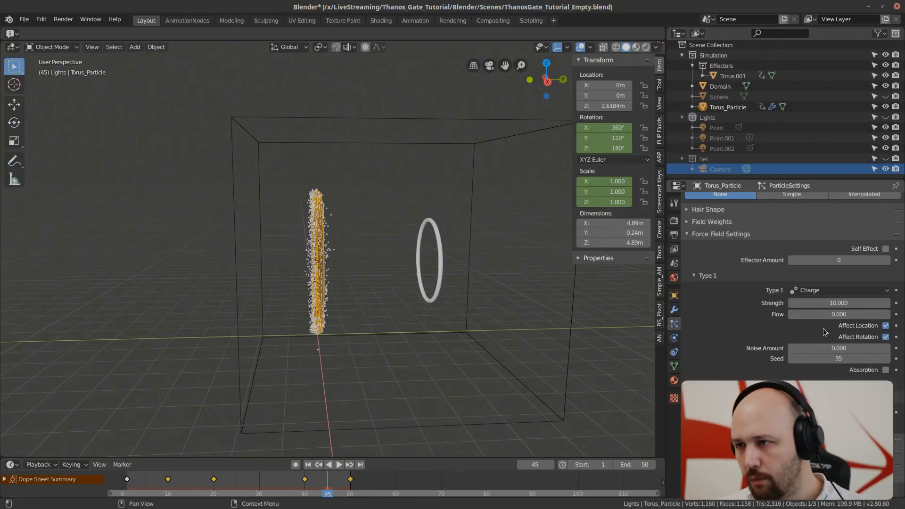
Step: Add a force field of type Charge to the smaller ring, Torus.001
left_click(435, 247)
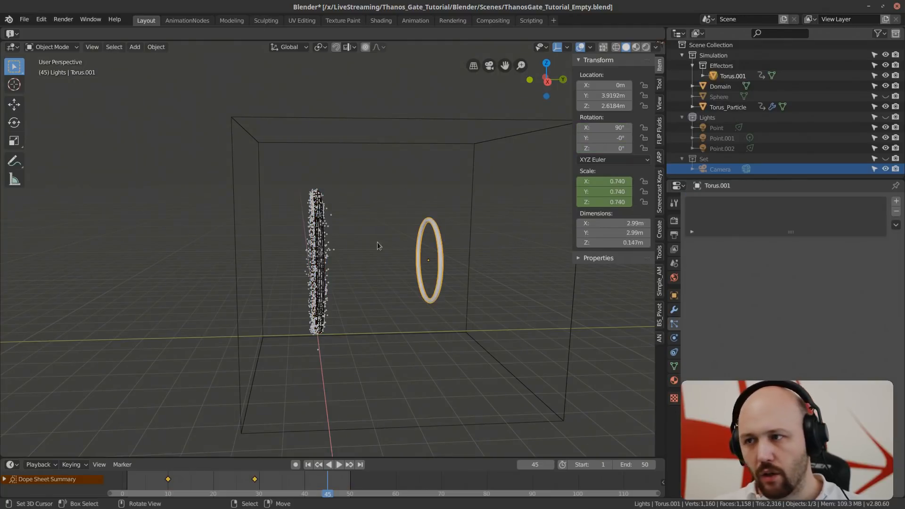
left_click(673, 338)
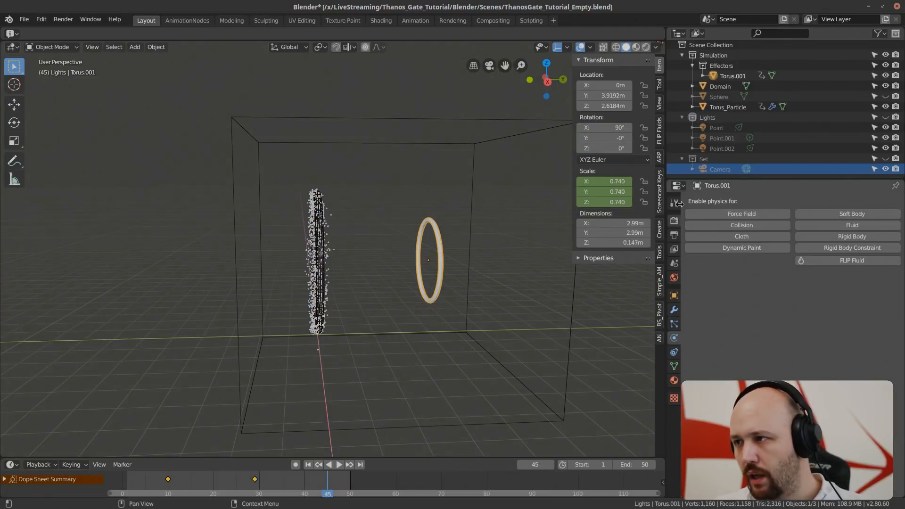
left_click(754, 215)
left_click(861, 290)
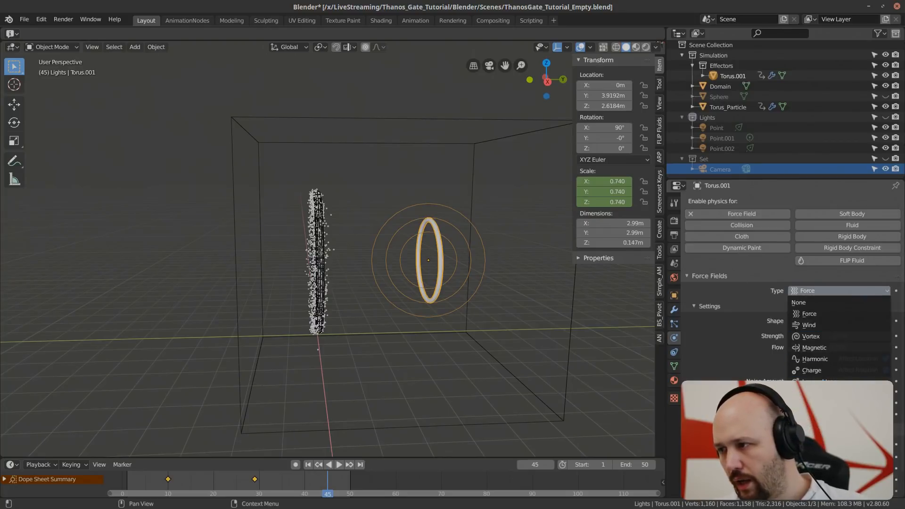
left_click(816, 371)
Step: Try a strength of -10 for the Torus.001 charge field and play the animation from the side
double_click(872, 336)
type("-10.0")
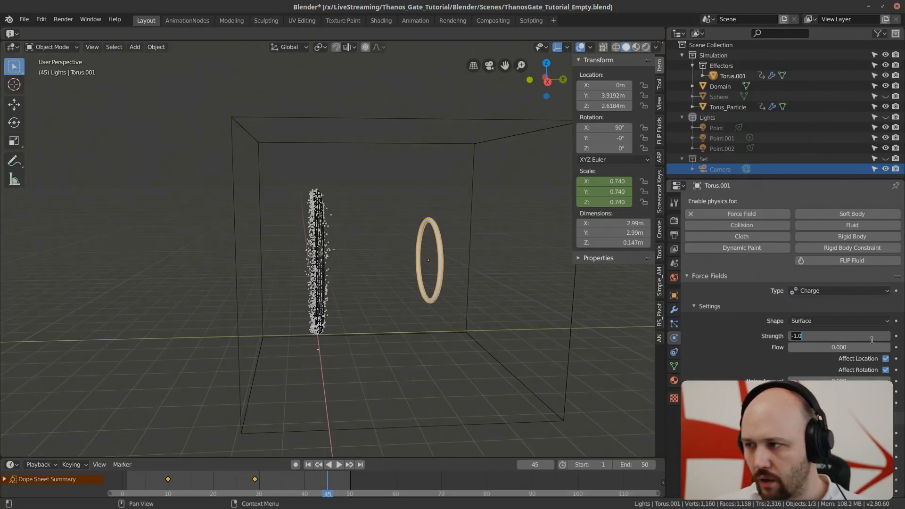
type("0")
key("Return")
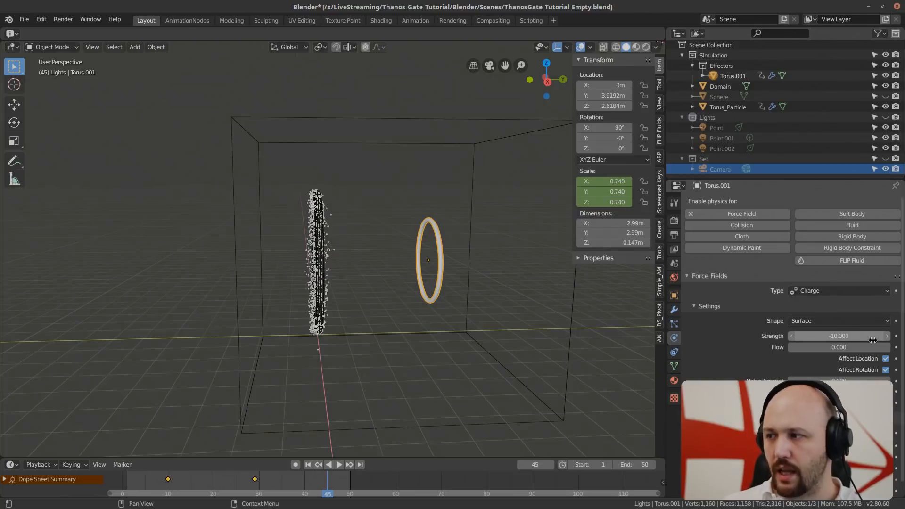
key("space")
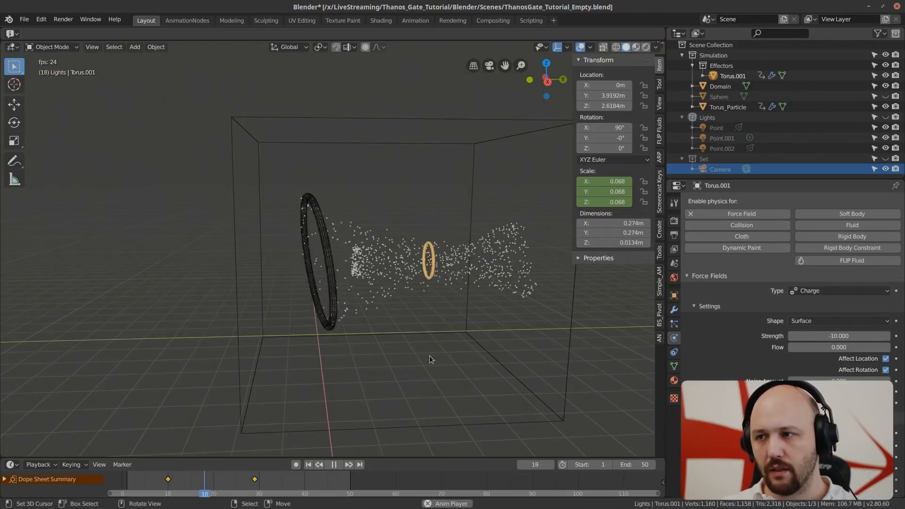
middle_click_drag(434, 312, 437, 237)
key("Escape")
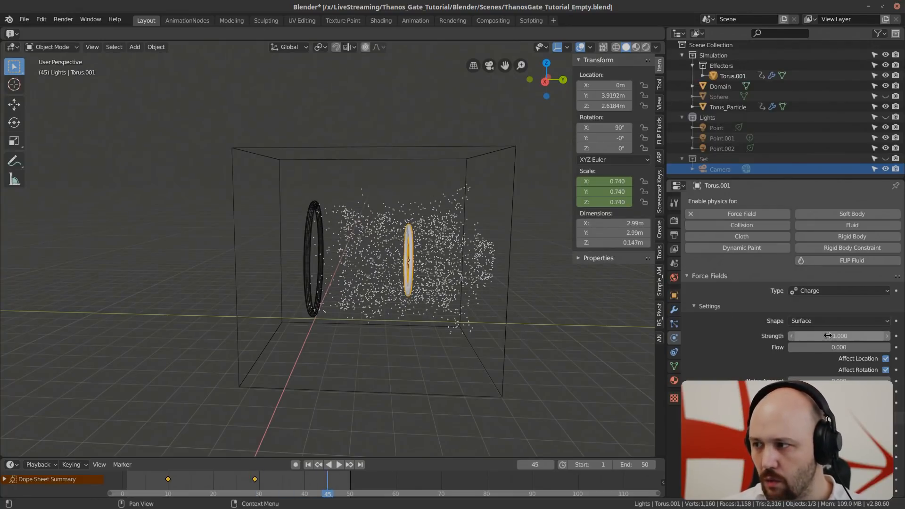
Step: Set the Torus.001 charge field's strength to -1 and play the animation
key("minus")
key("space")
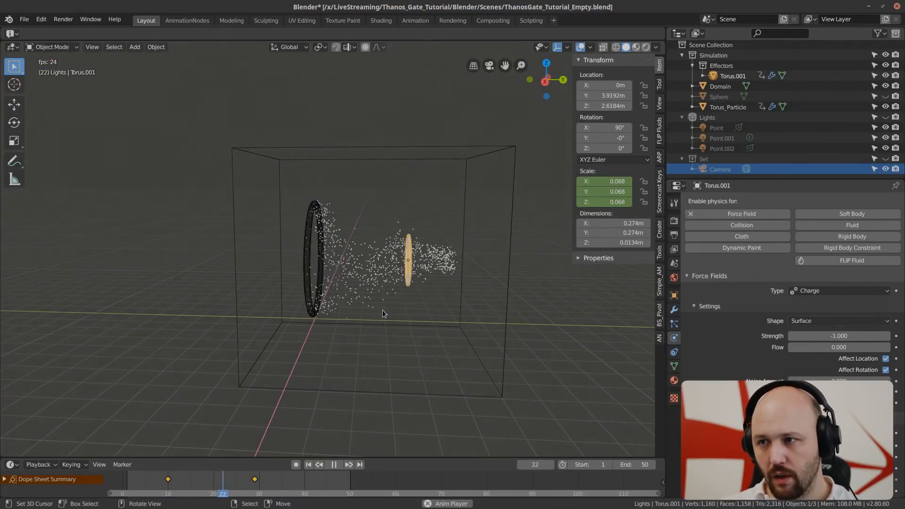
key("Escape")
Step: Set the Torus_Particle particles' Charge strength to 2 and replay the animation from the first frame
left_click(308, 269)
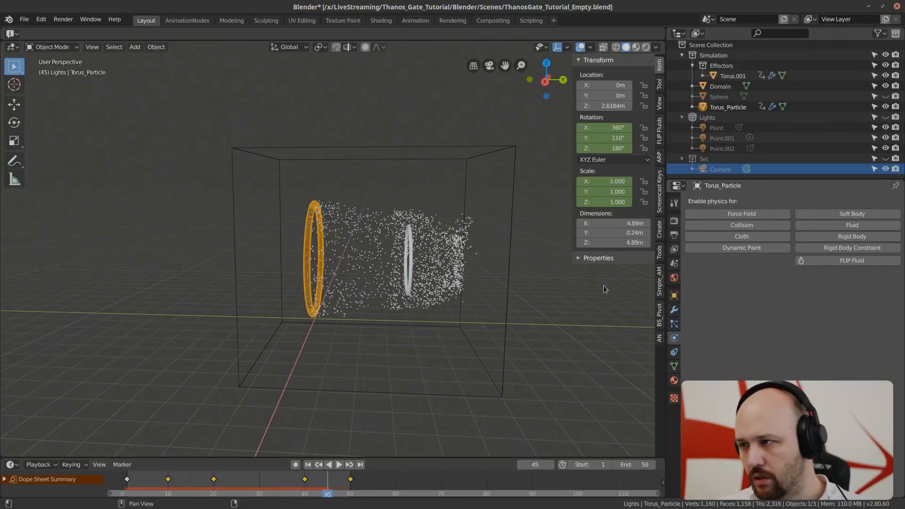
left_click(674, 323)
left_click(848, 303)
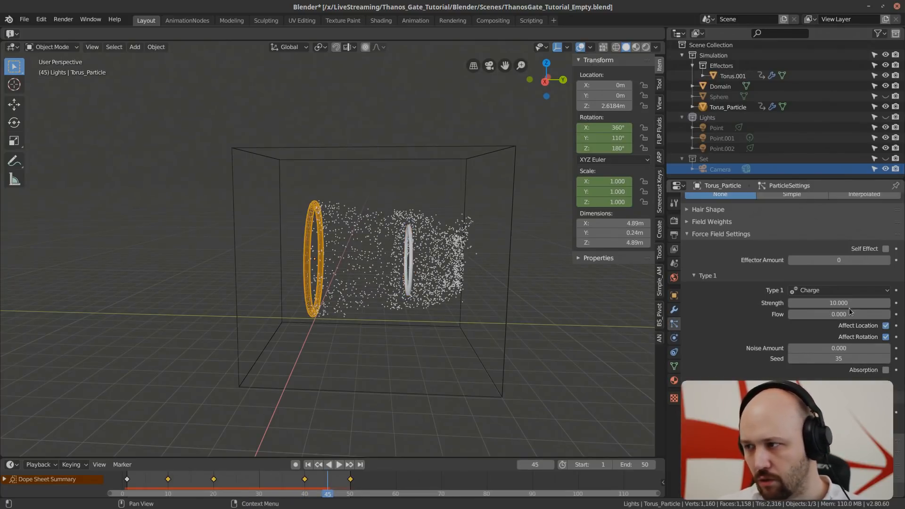
type("2")
key("Return")
key("space")
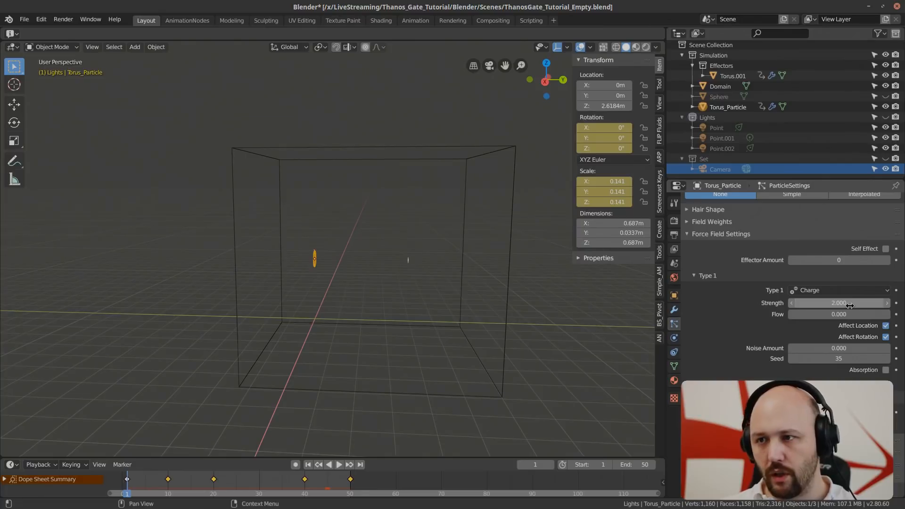
middle_click_drag(395, 330, 392, 349)
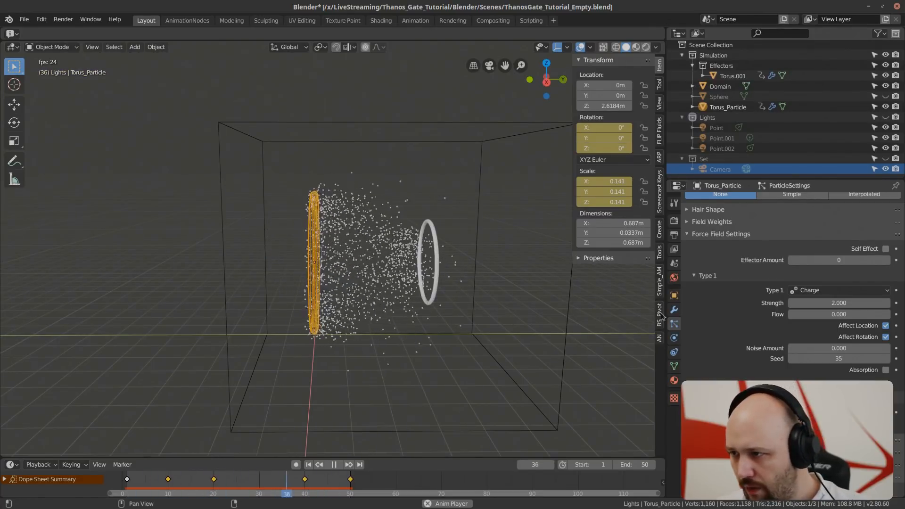
key("space")
Step: Set the particles' object-aligned Y velocity to 2 m/s, replay from the first frame and inspect the flow between the rings
scroll(792, 283, "up", 10)
scroll(811, 282, "up", 5)
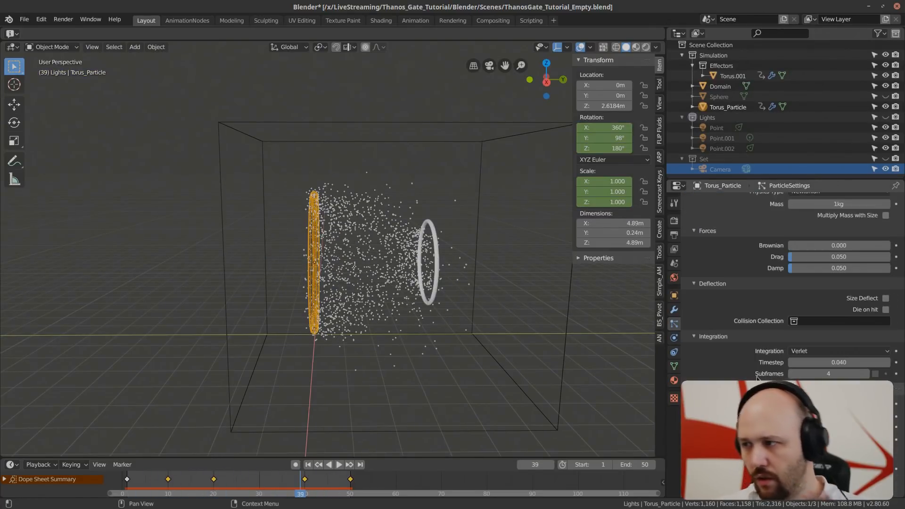
scroll(801, 320, "up", 6)
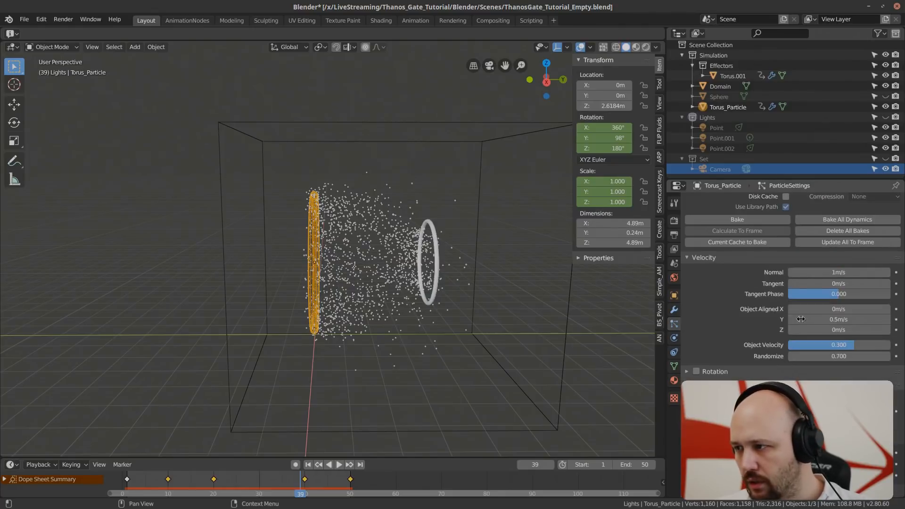
left_click(838, 320)
type("2")
key("Return")
key("shift+Left")
key("space")
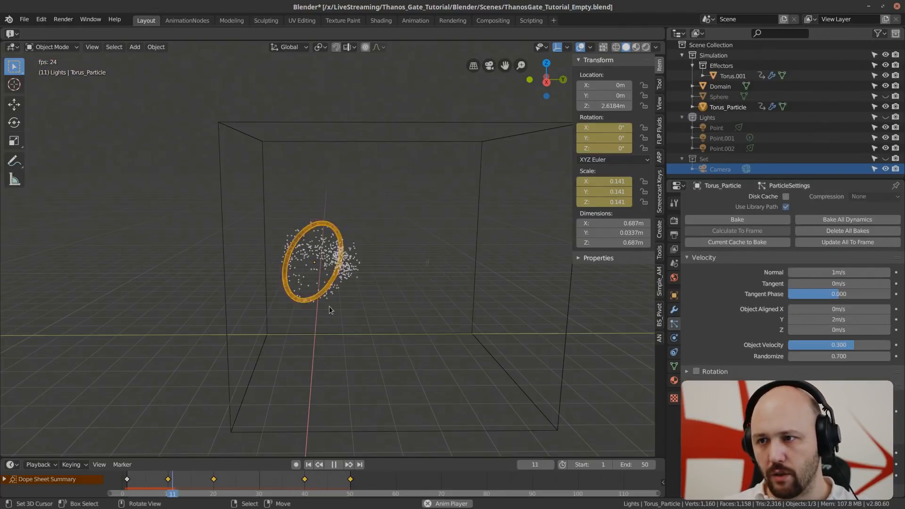
key("space")
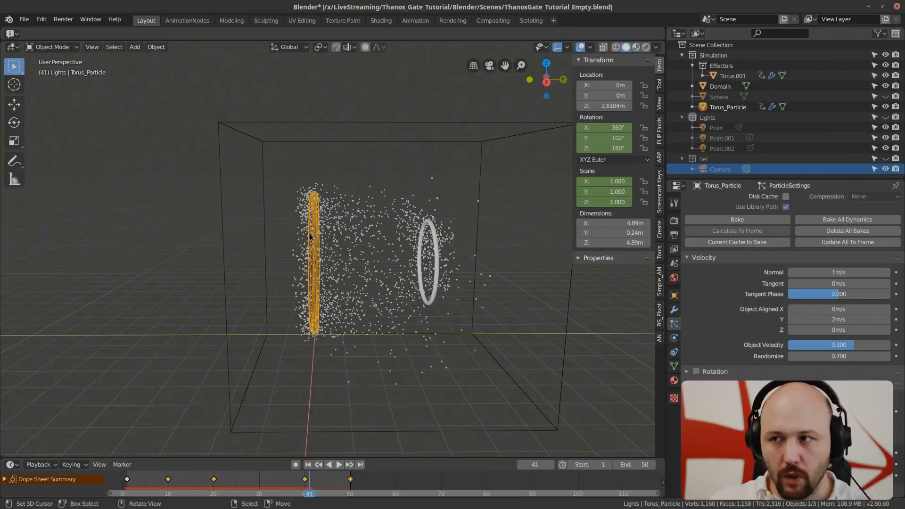
middle_click_drag(55, 262, 370, 274)
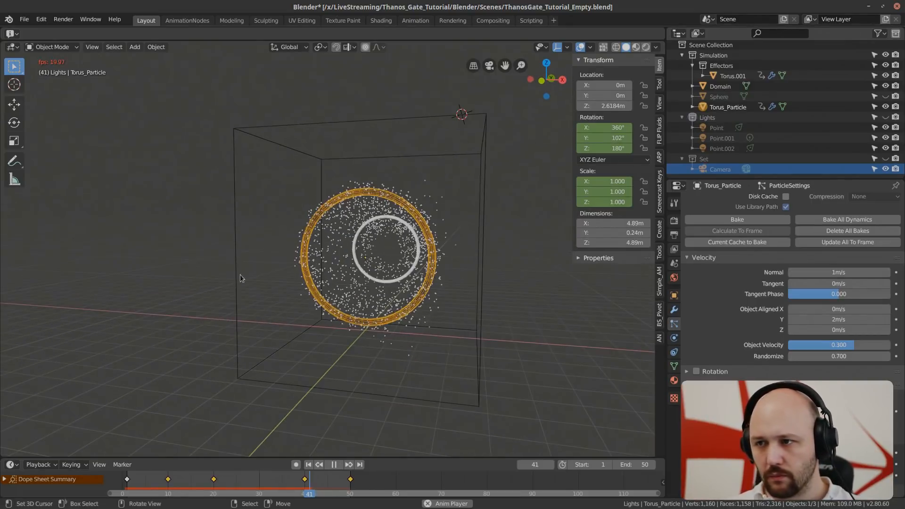
Step: Replay the animation from the first frame and examine the particle flow between the two rings from the side
key("space")
key("space")
key("shift+Left")
scroll(377, 247, "up", 4)
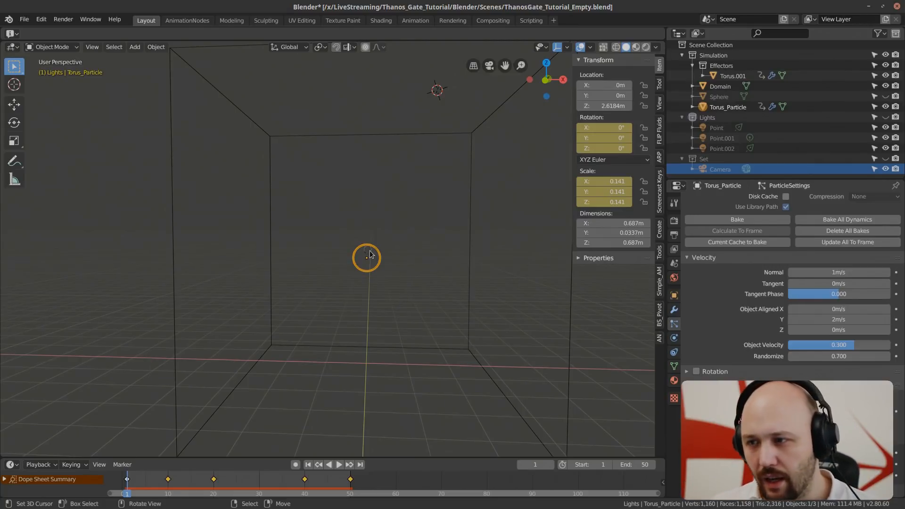
key("space")
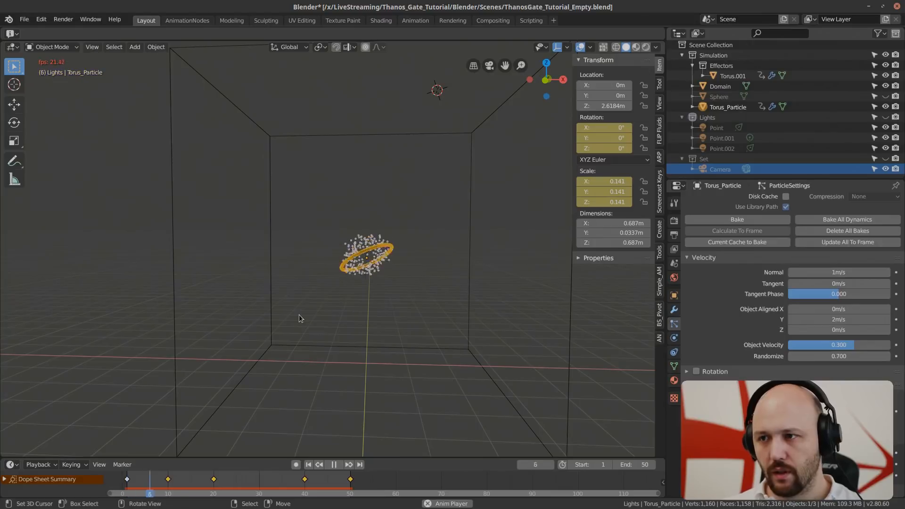
middle_click_drag(309, 339, 520, 419)
key("space")
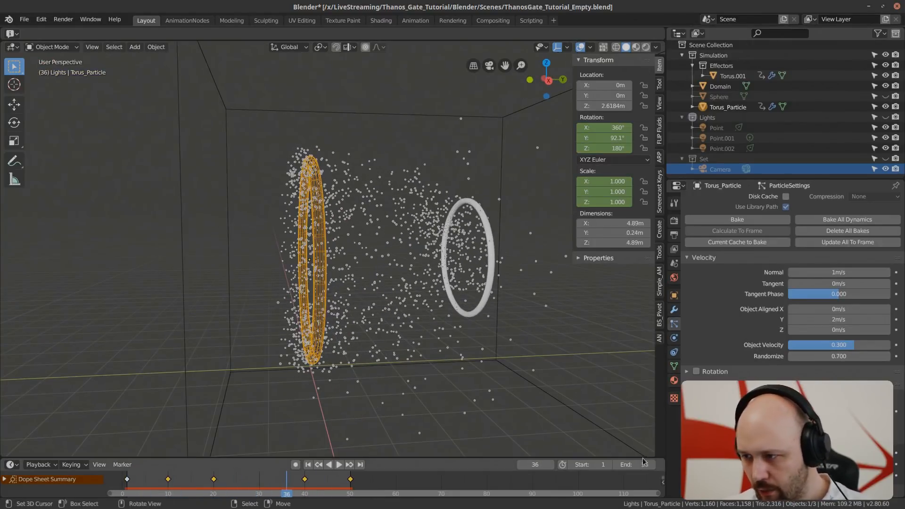
Step: Extend the animation's end frame to 75 and play it to check the particle flow past the second ring
key("Return")
key("space")
middle_click_drag(311, 325, 407, 334)
key("space")
scroll(383, 336, "down", 2)
key("space")
key("space")
key("space")
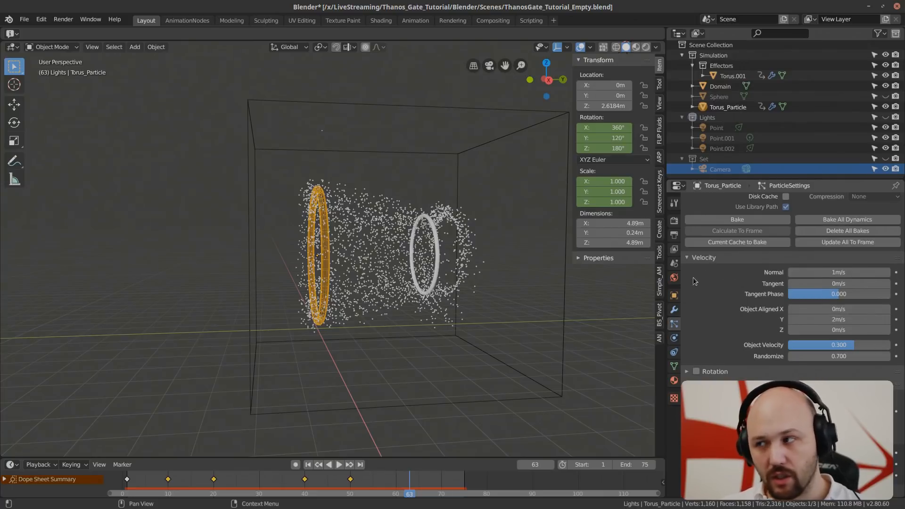
Step: Set the Torus_Particle particles' Type 1 Charge strength to 3 and play the animation
scroll(687, 349, "down", 15)
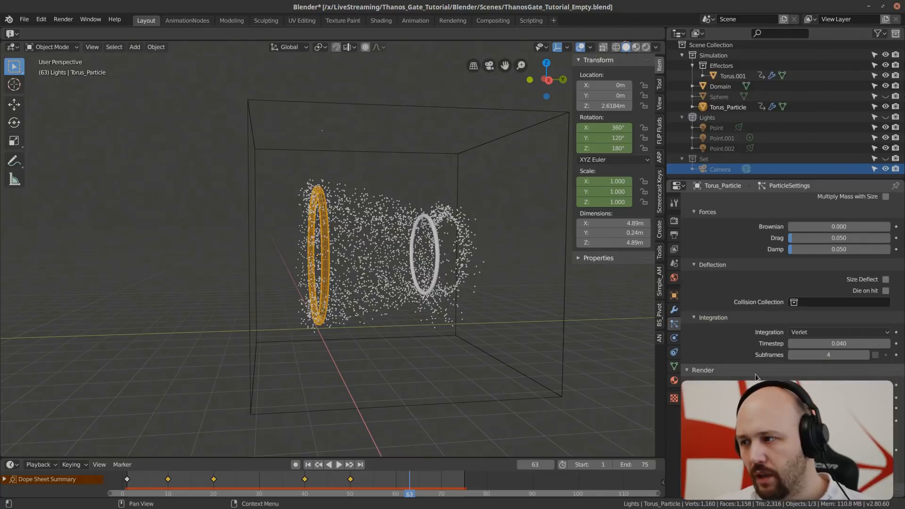
scroll(753, 363, "down", 10)
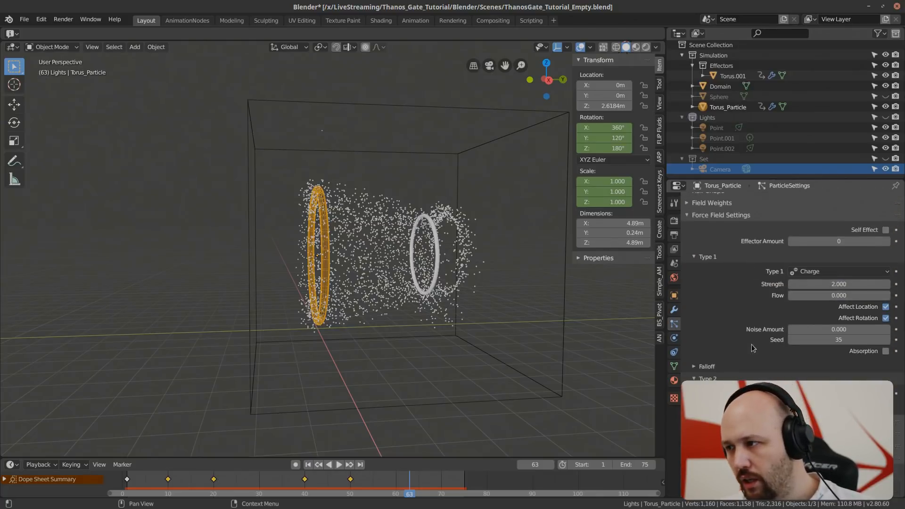
left_click(845, 283)
type("2.0")
key("Return")
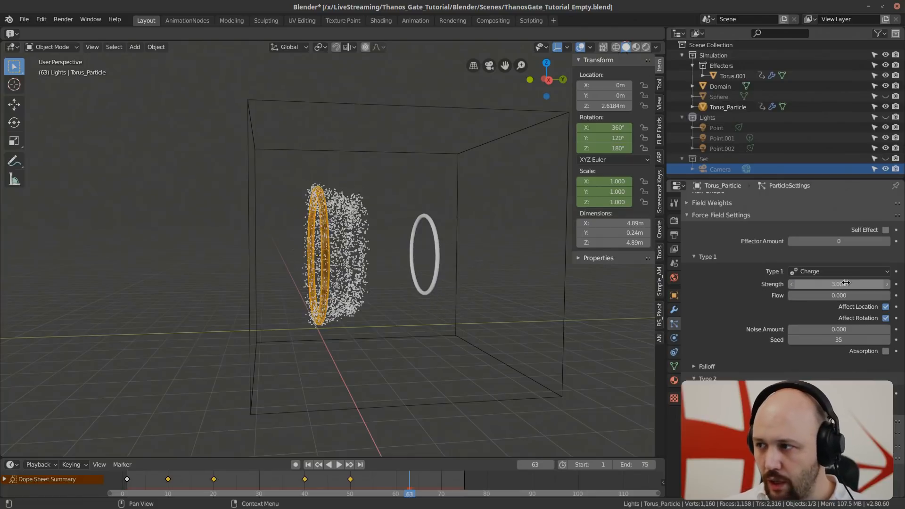
key("space")
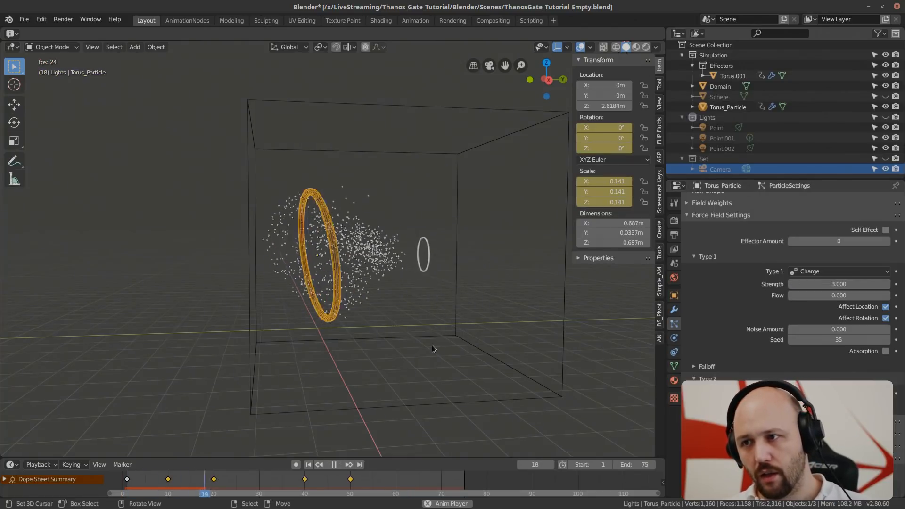
key("space")
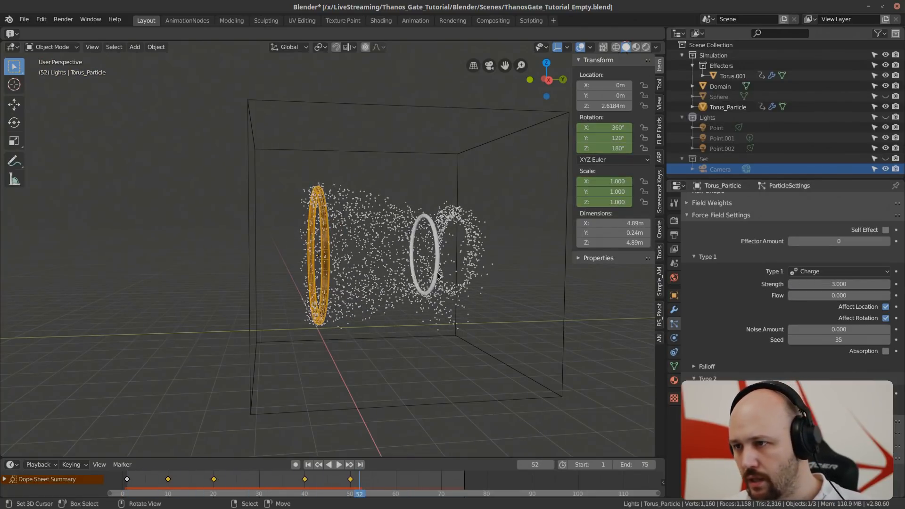
Step: Try a strength of -2 for the Torus.001 charge field and replay the animation from the first frame
left_click(436, 274)
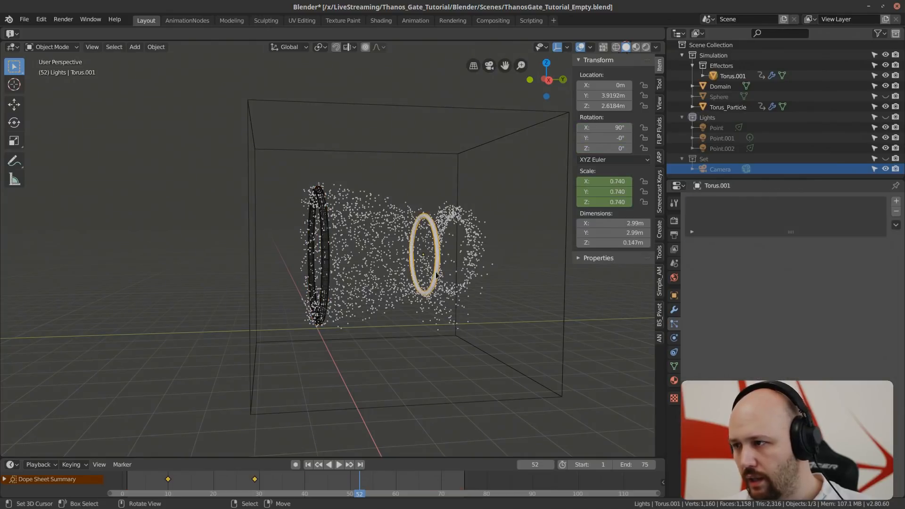
left_click(674, 337)
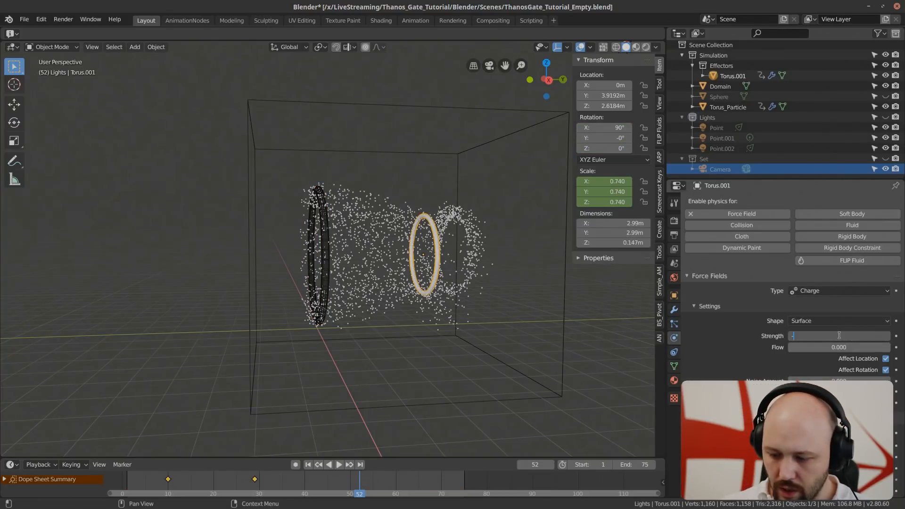
key("shift+Left")
key("space")
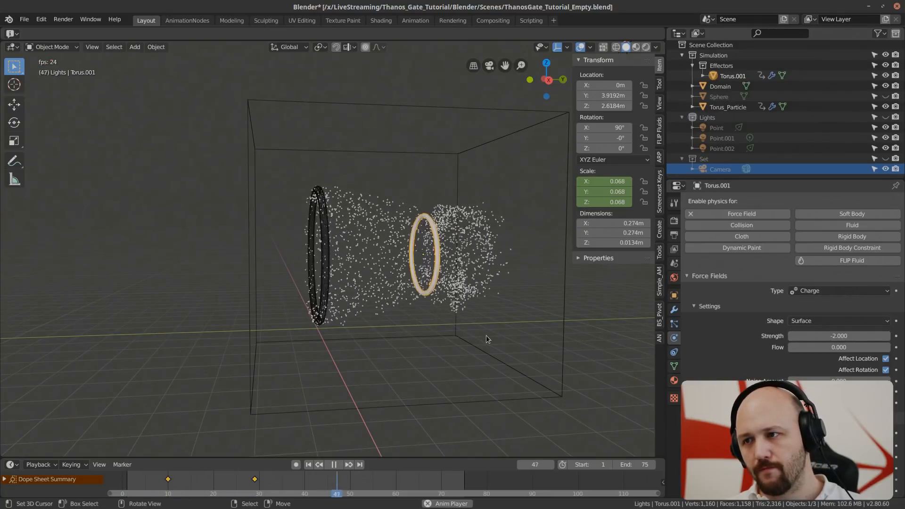
middle_click_drag(485, 335, 410, 341)
key("space")
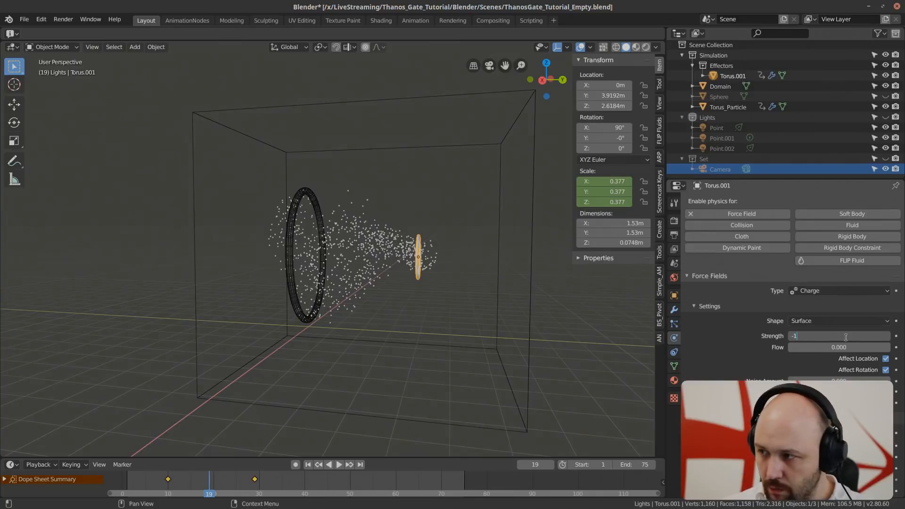
Step: Set the Torus.001 charge field's strength to -1.2, replay from the first frame and inspect the flow from several angles
middle_click_drag(613, 367, 498, 364)
key("shift+Left")
key("space")
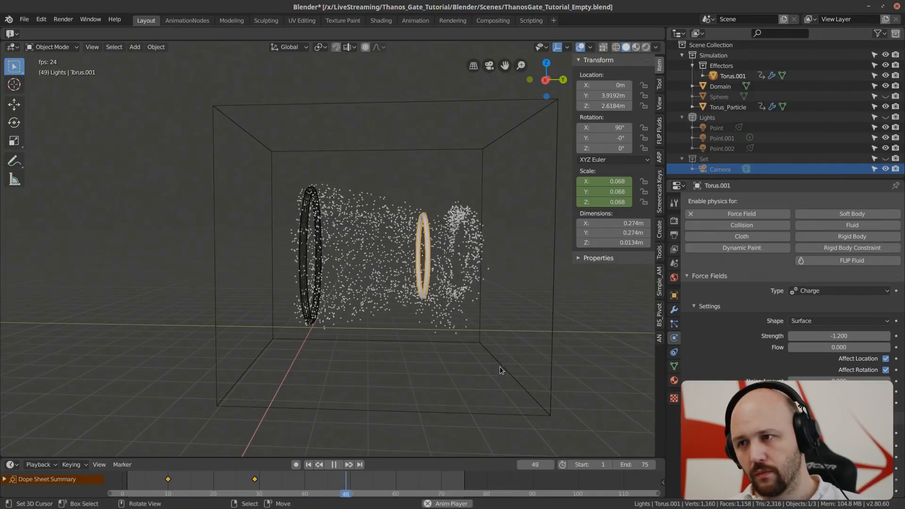
middle_click_drag(412, 342, 405, 353)
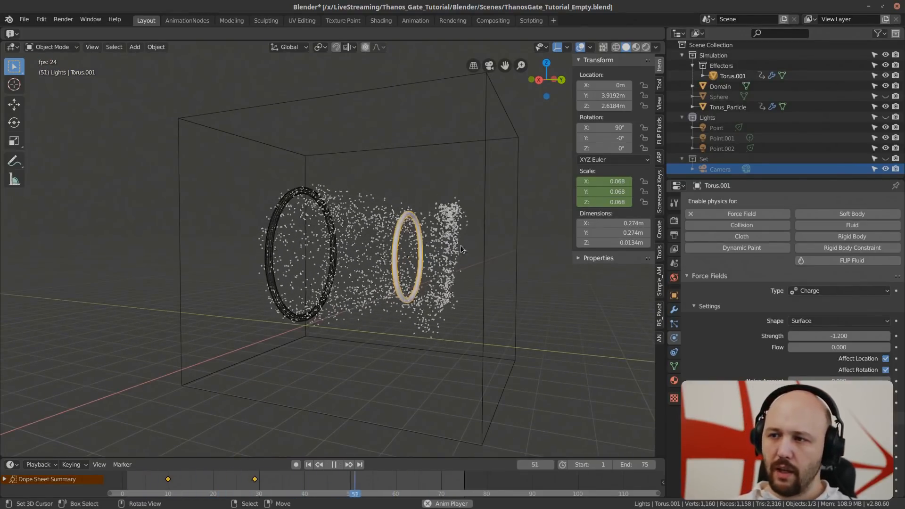
middle_click_drag(460, 250, 437, 254)
middle_click_drag(344, 288, 412, 336)
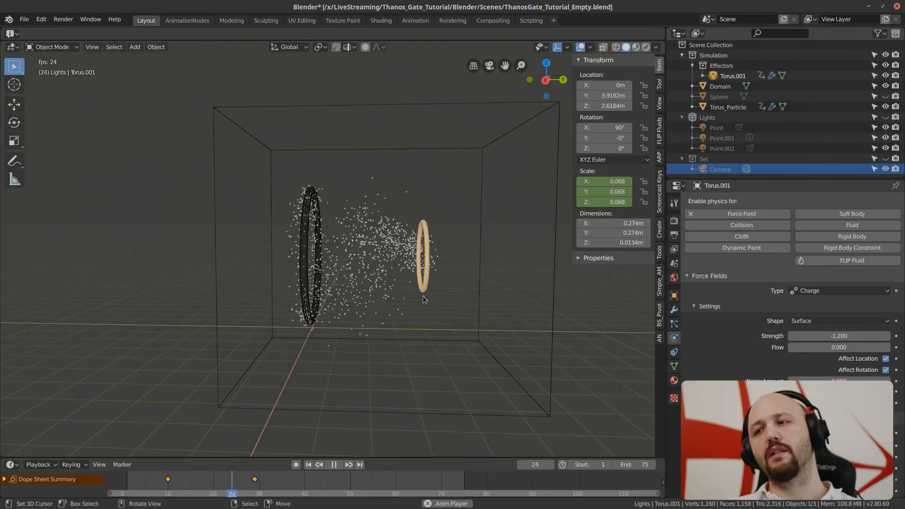
key("space")
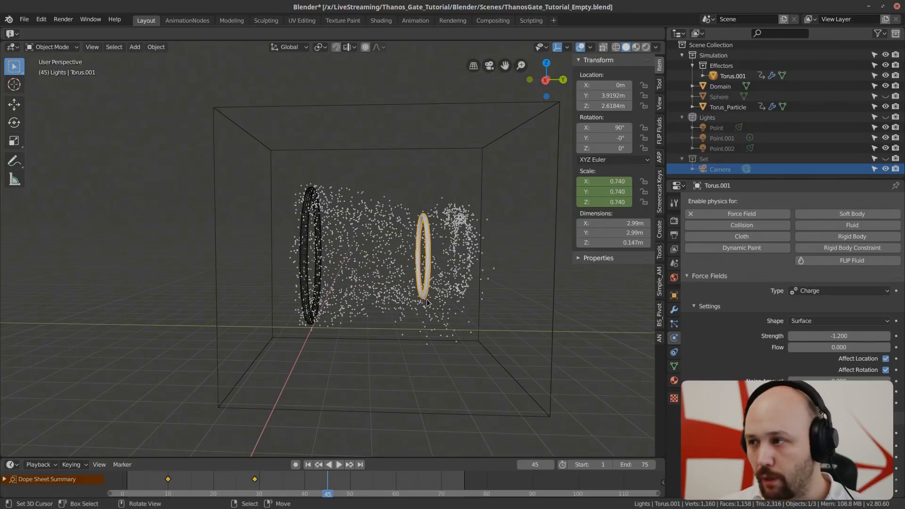
Step: Set the Torus_Particle particles' lifetime to 45 frames and play the animation
left_click(304, 250)
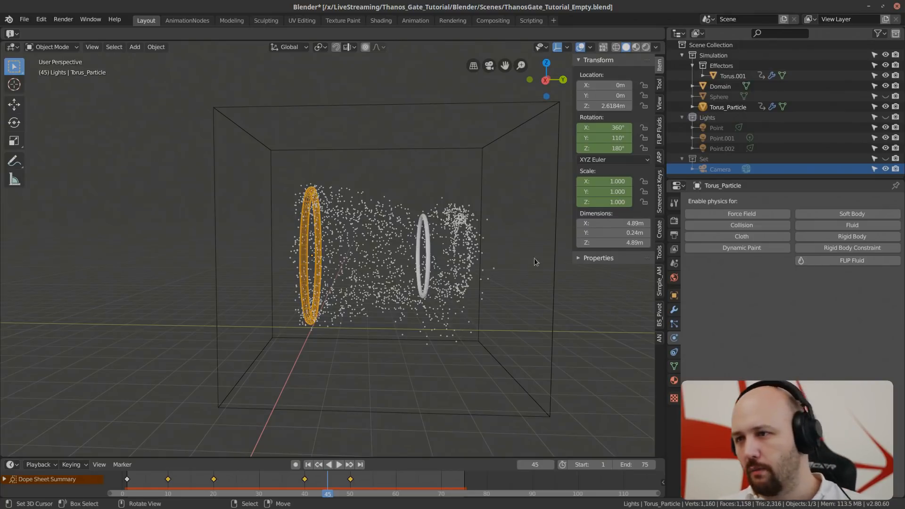
left_click(673, 324)
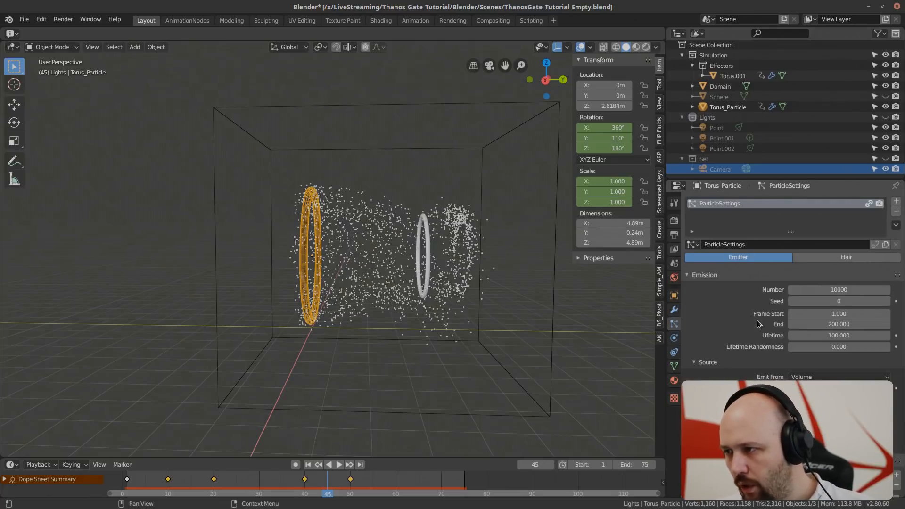
scroll(801, 324, "down", 4)
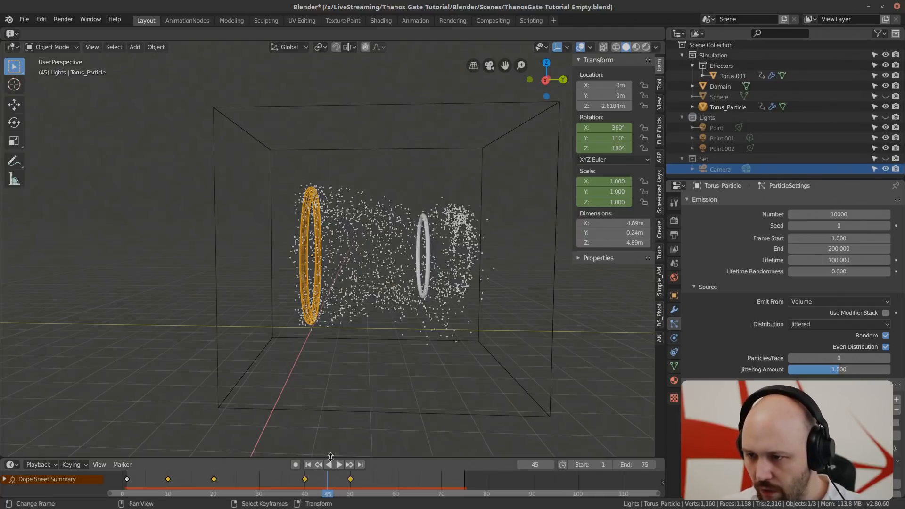
left_click(843, 260)
type("45")
key("Return")
key("space")
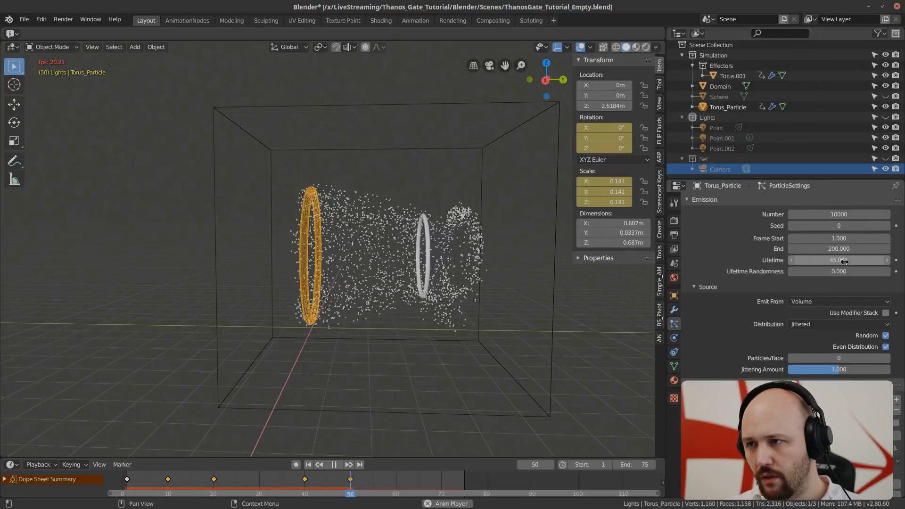
key("space")
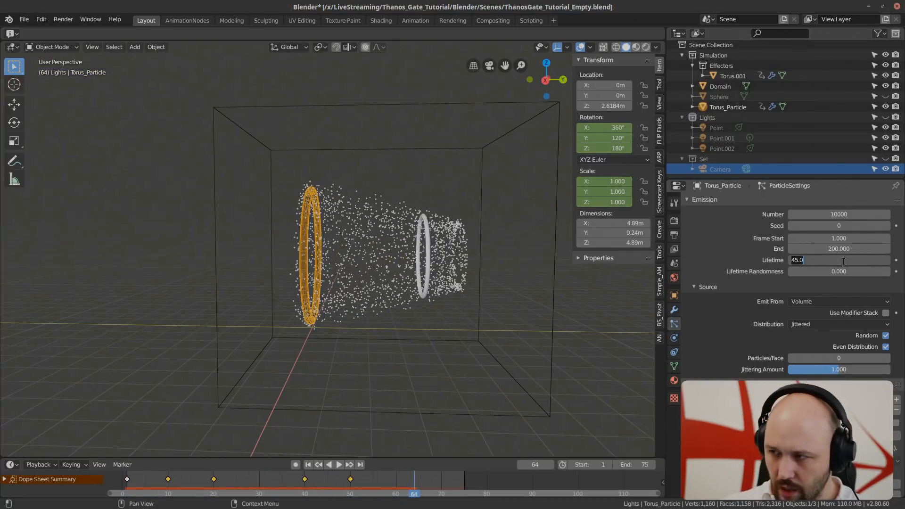
Step: Try a particle lifetime of 40 frames and play the animation
type("40")
key("Return")
key("space")
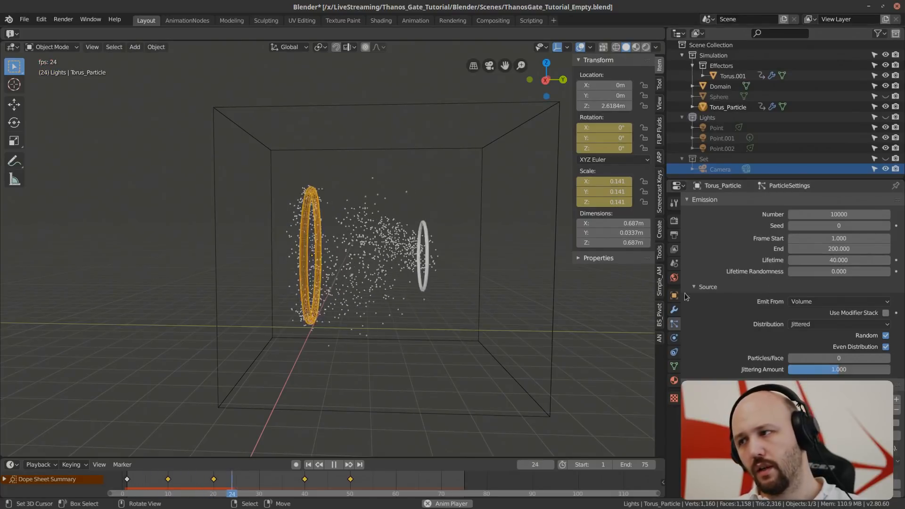
key("space")
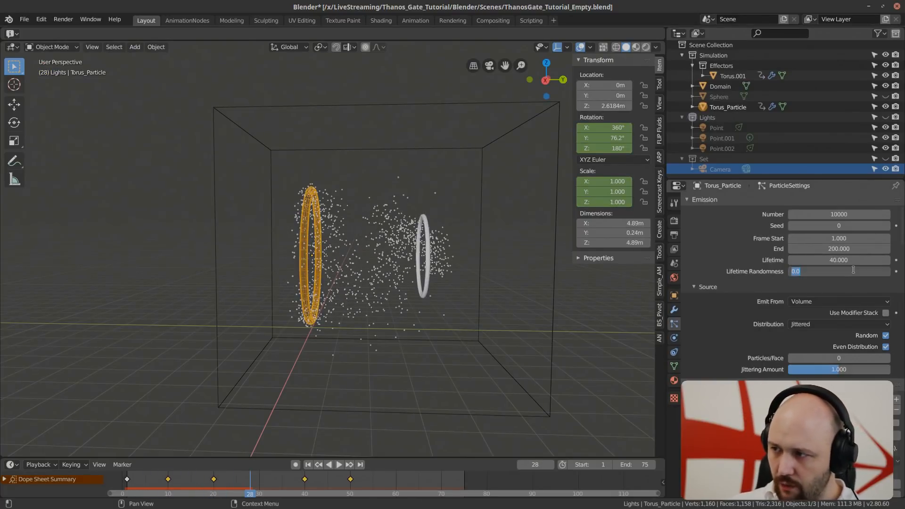
Step: Set the particles' Lifetime Randomness to 1 and replay the animation from the first frame
key("Return")
key("shift+Left")
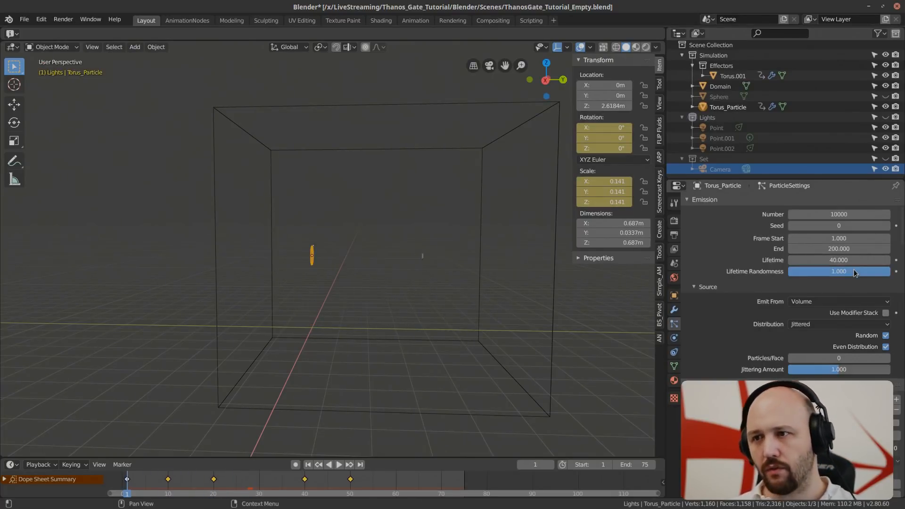
key("space")
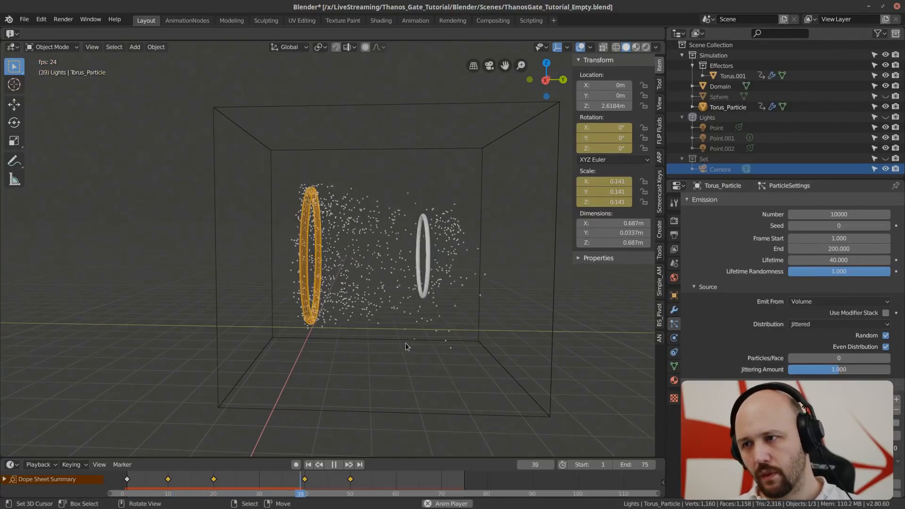
key("space")
Step: Change the randomized particles' lifetime to 45 frames, replay from the first frame and inspect the flow from different angles
type("45")
key("Return")
key("shift+Left")
key("space")
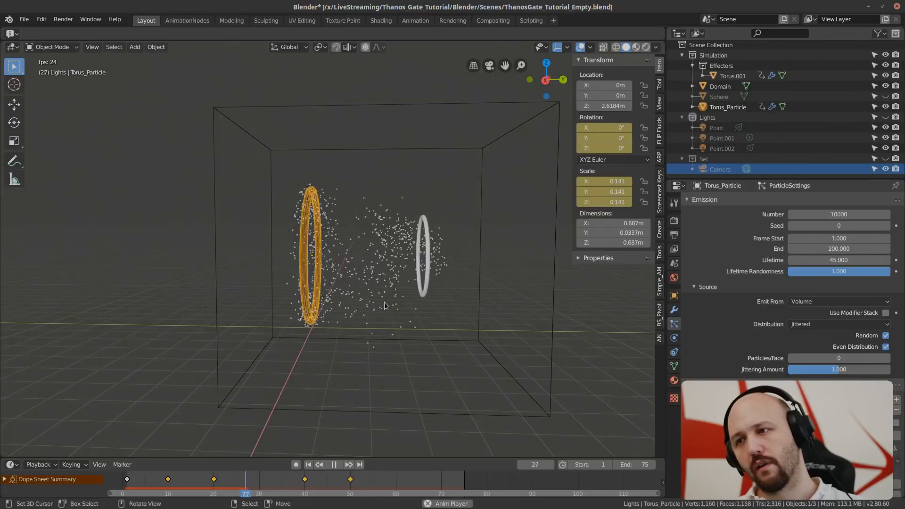
middle_click_drag(368, 347, 471, 328)
middle_click_drag(445, 235, 301, 312)
key("space")
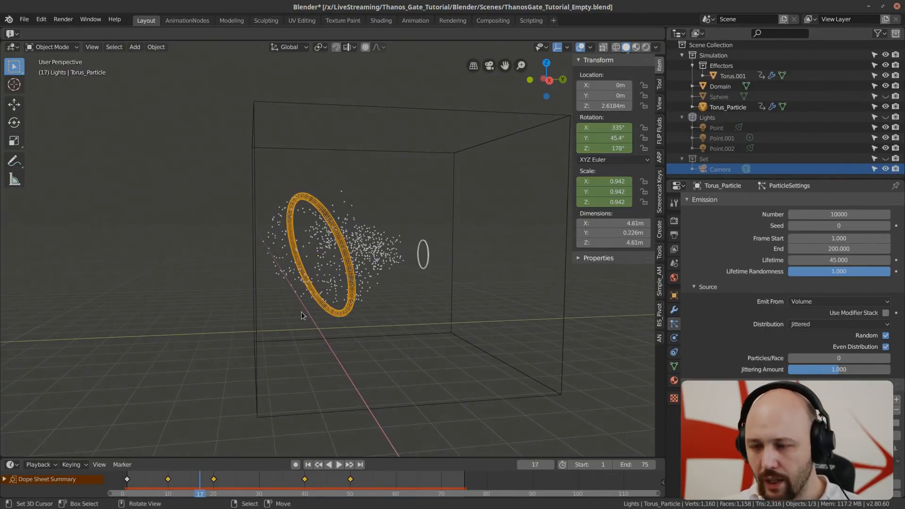
Step: Save the file at the first frame, raise the particle number to 100000 and play the animation from front and side
key("shift+Left")
key("ctrl+s")
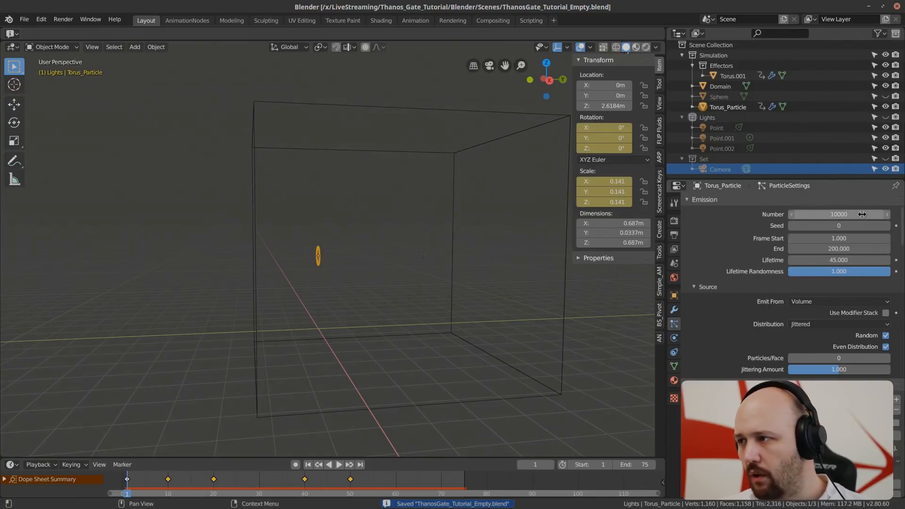
type("0")
key("Return")
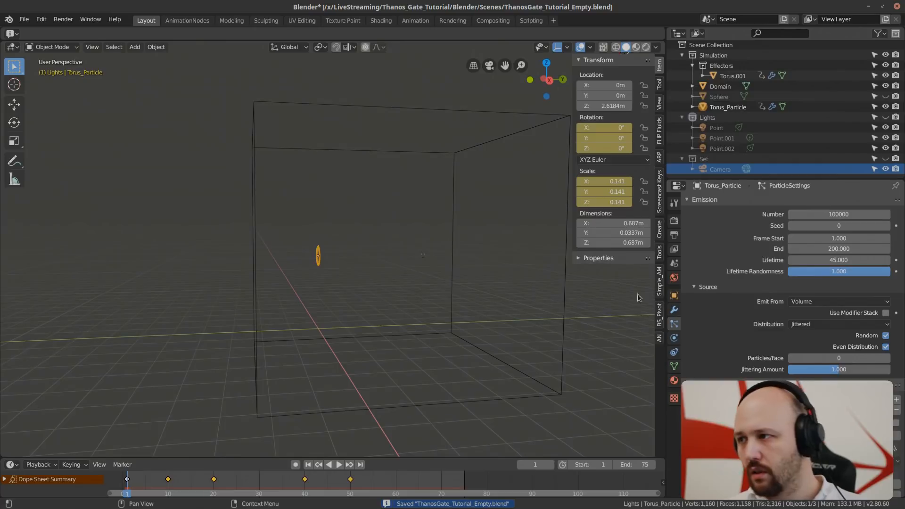
key("space")
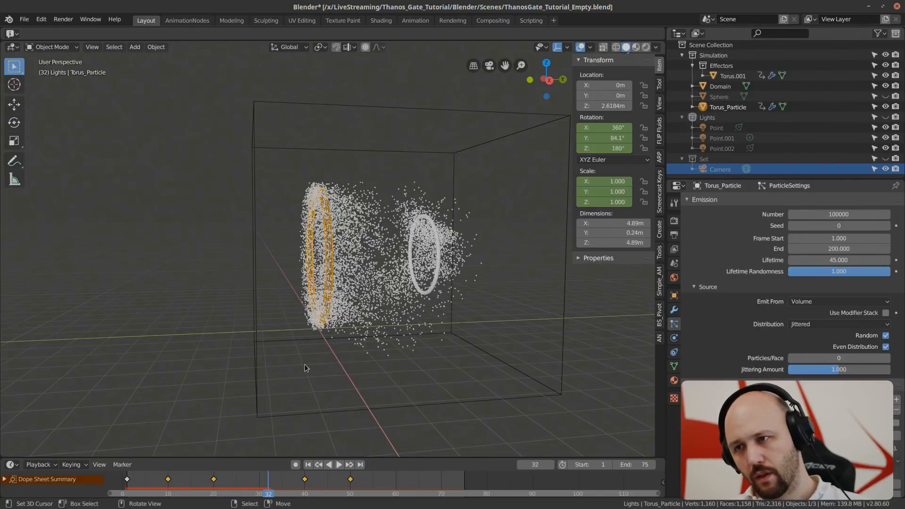
middle_click_drag(306, 364, 384, 361)
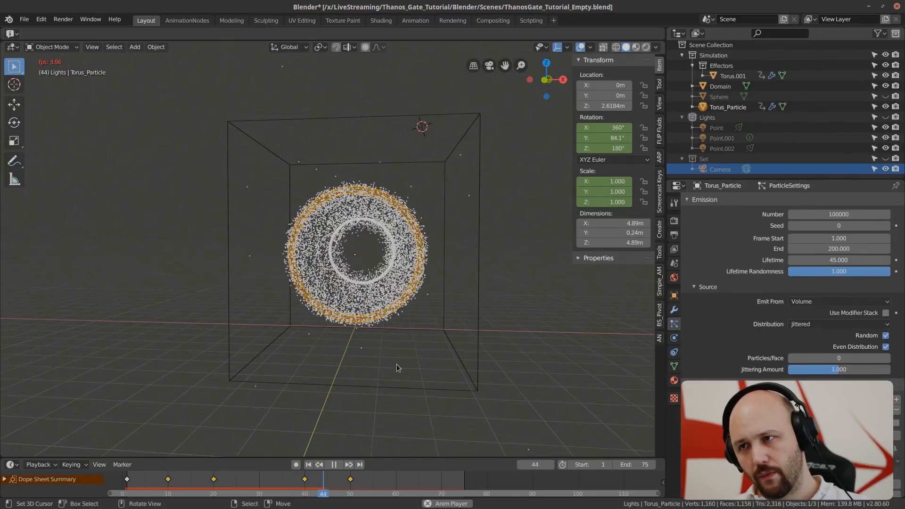
key("space")
middle_click_drag(487, 321, 403, 318)
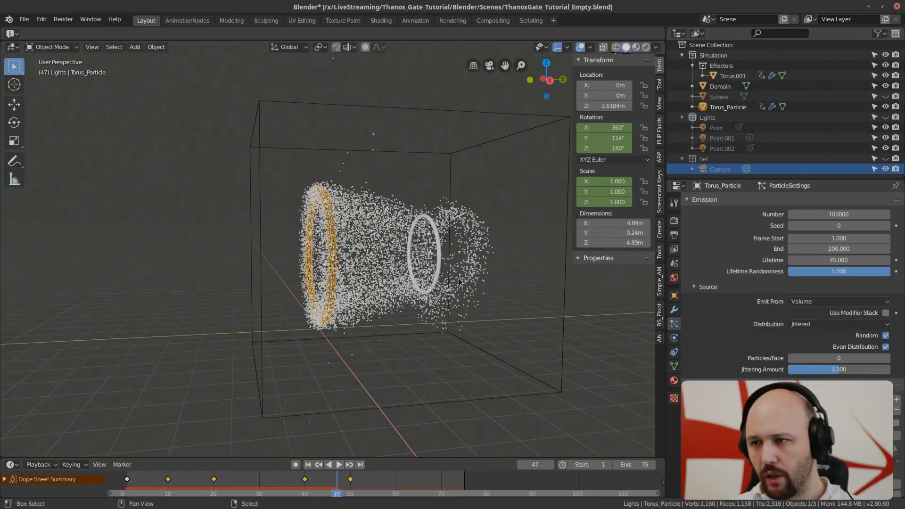
Step: Return to the first frame and bake the torus particle system's cache
key("shift+Left")
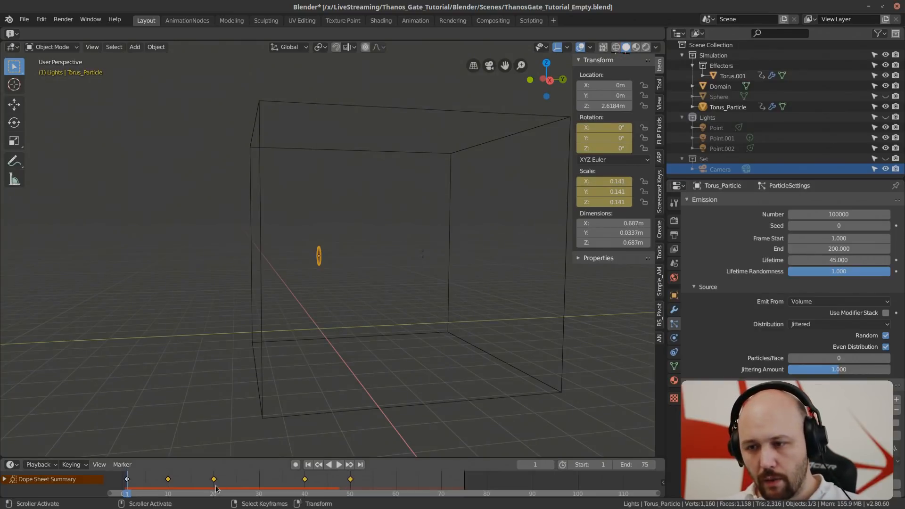
scroll(728, 363, "down", 3)
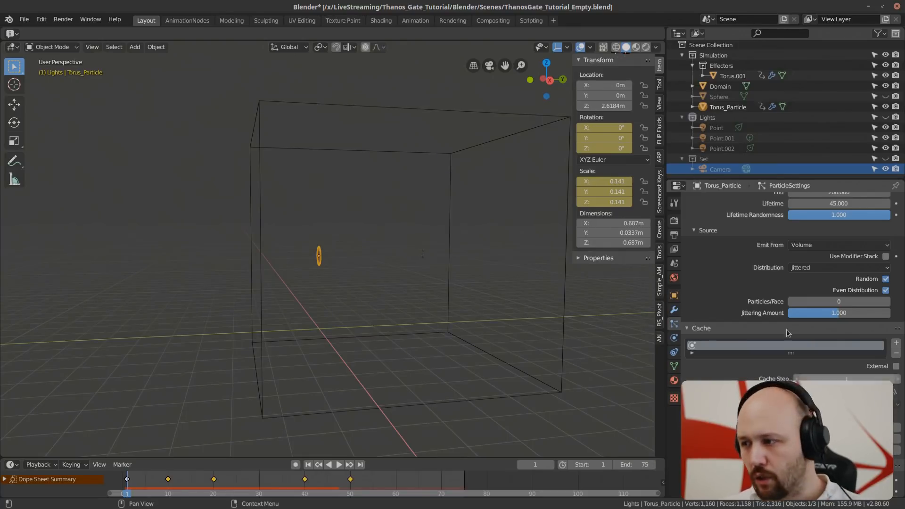
key("space")
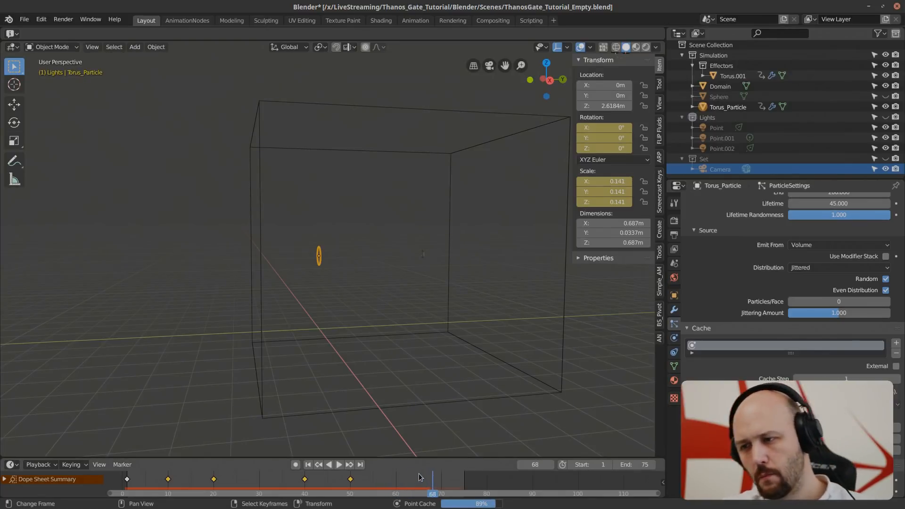
Step: Play the baked particle animation and inspect the flow through the second ring from an angle and from the front
middle_click_drag(352, 377, 346, 324)
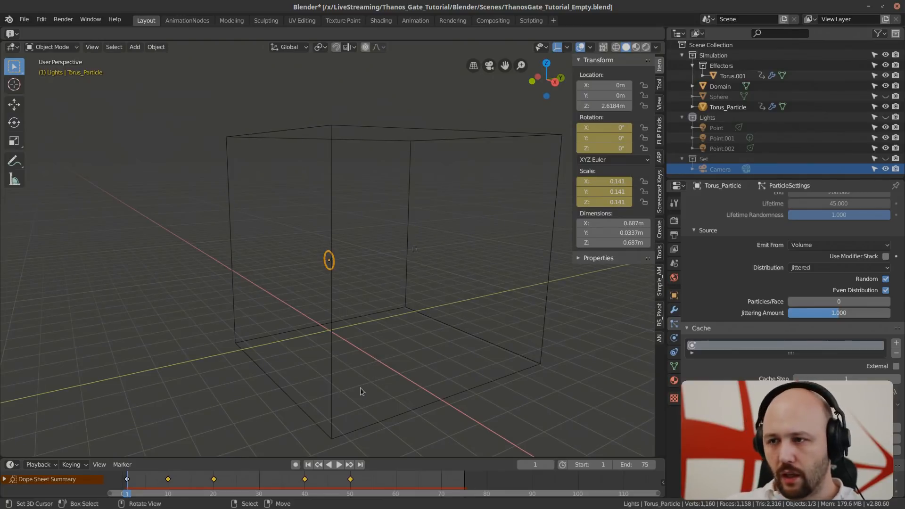
key("space")
middle_click_drag(281, 362, 319, 370)
key("space")
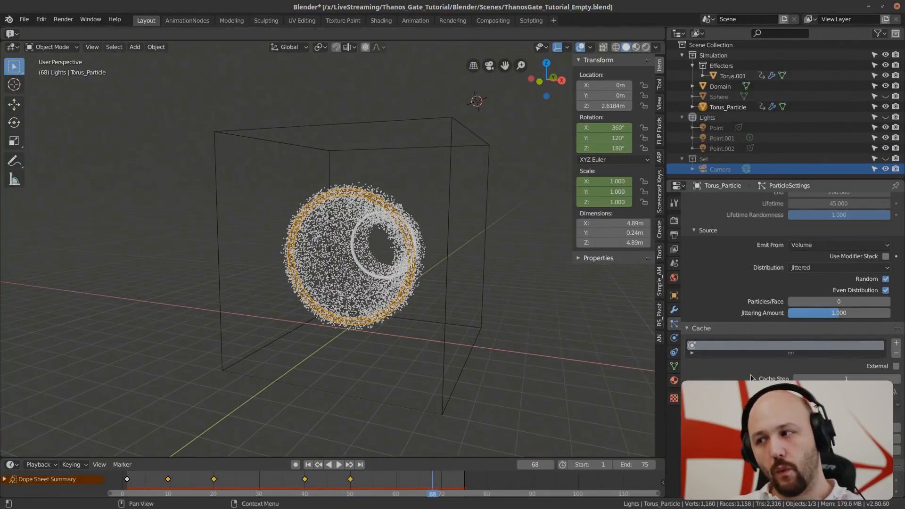
middle_click_drag(240, 280, 372, 221)
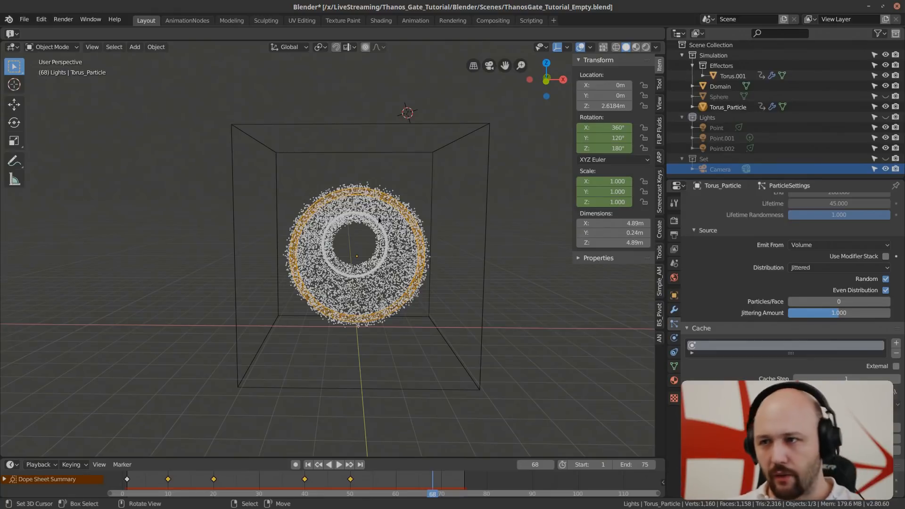
Step: Return to the first frame and review the baked particle settings from emission and source to velocity, physics and forces
key("shift+Left")
middle_click_drag(378, 218, 393, 245)
scroll(792, 282, "up", 7)
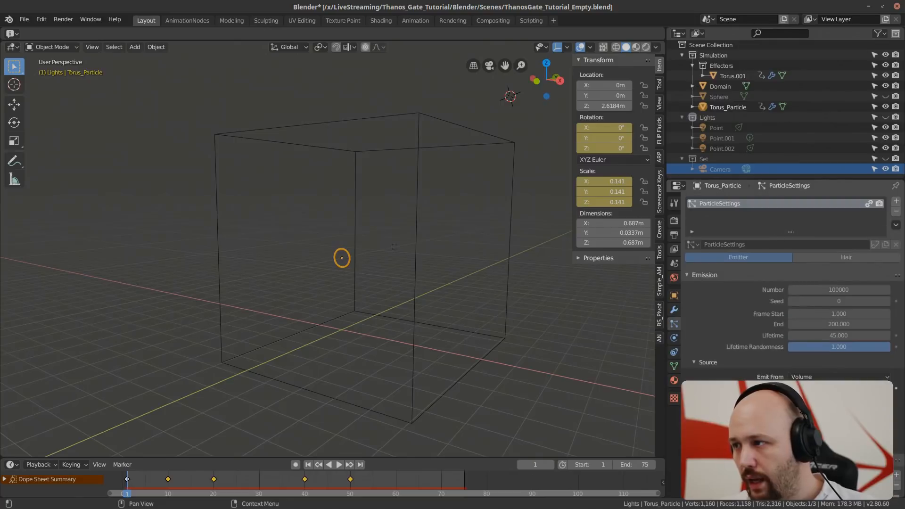
scroll(755, 363, "down", 10)
scroll(713, 380, "up", 10)
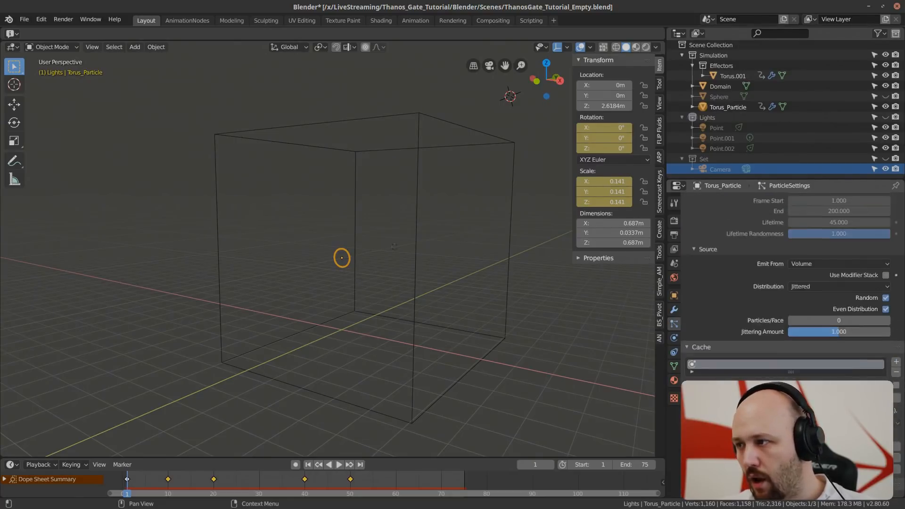
scroll(757, 377, "down", 3)
scroll(757, 377, "up", 3)
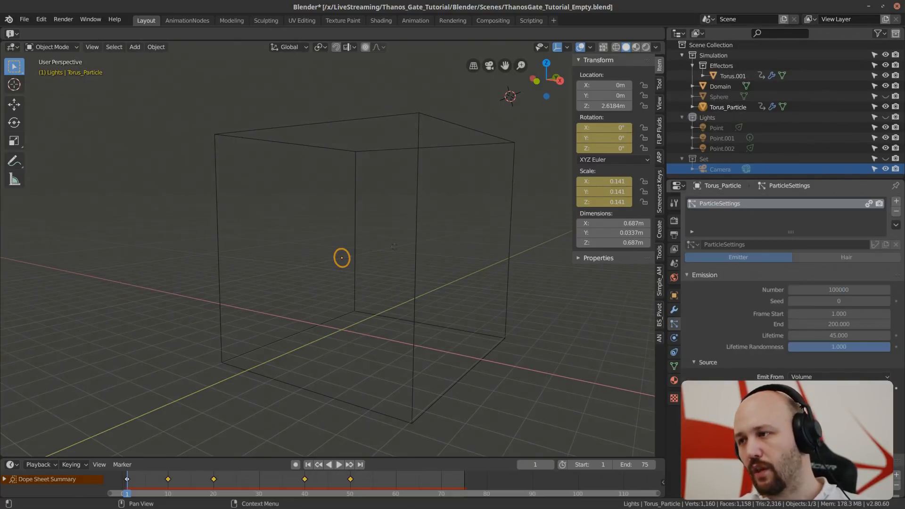
scroll(757, 377, "down", 10)
scroll(758, 372, "down", 8)
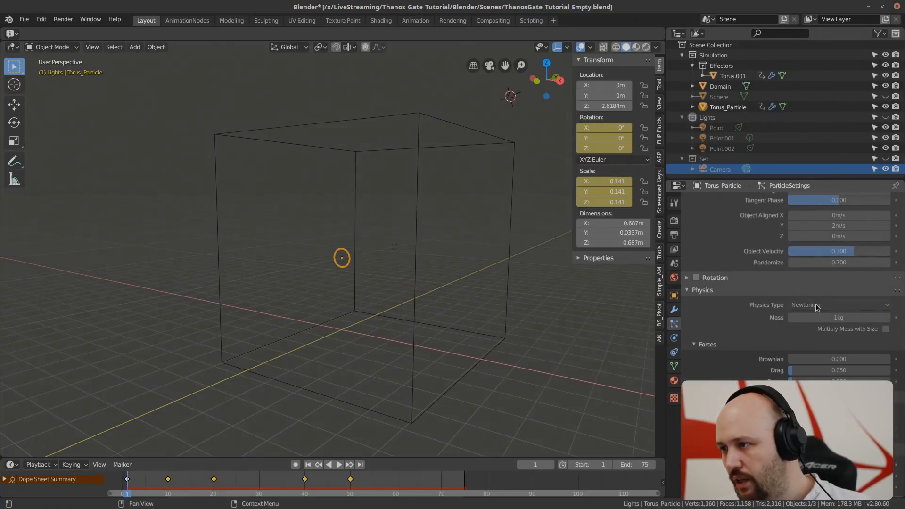
scroll(728, 340, "down", 4)
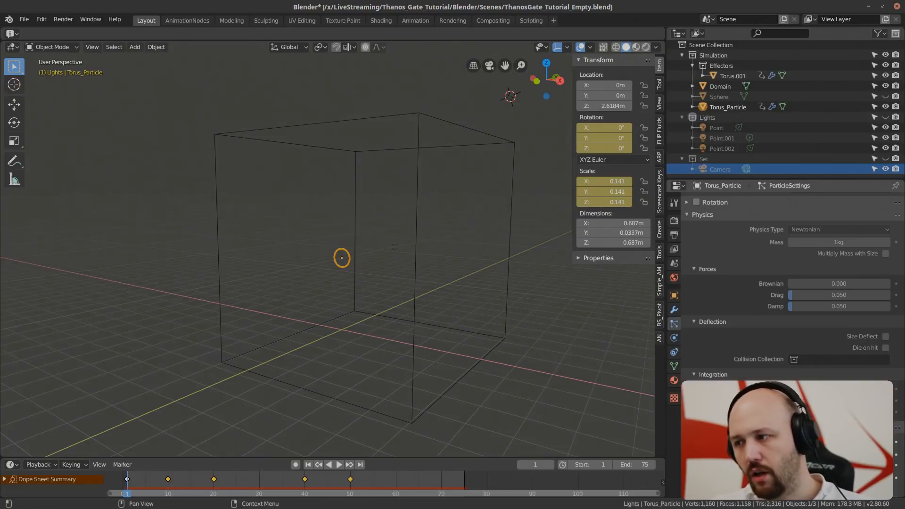
Step: Replay the baked particle animation from the front and examine the paused flow through both rings from an angle
middle_click_drag(463, 336, 366, 327)
key("space")
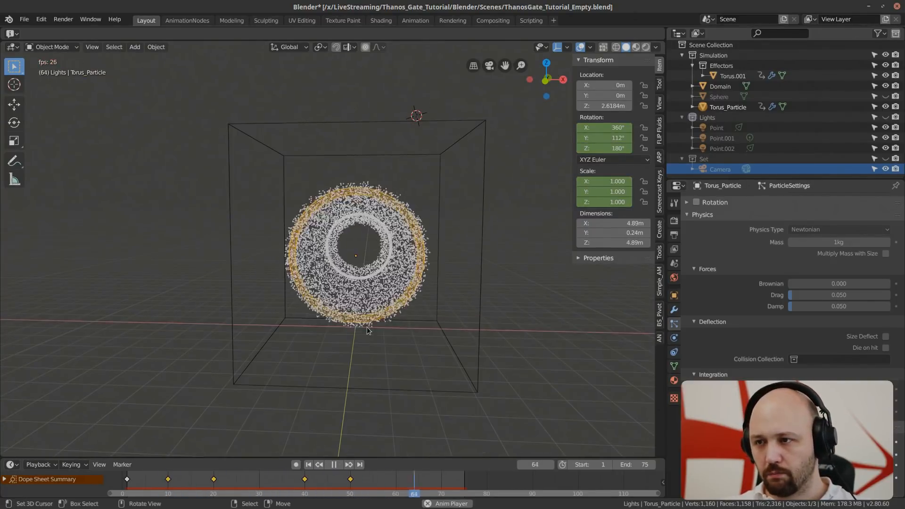
key("space")
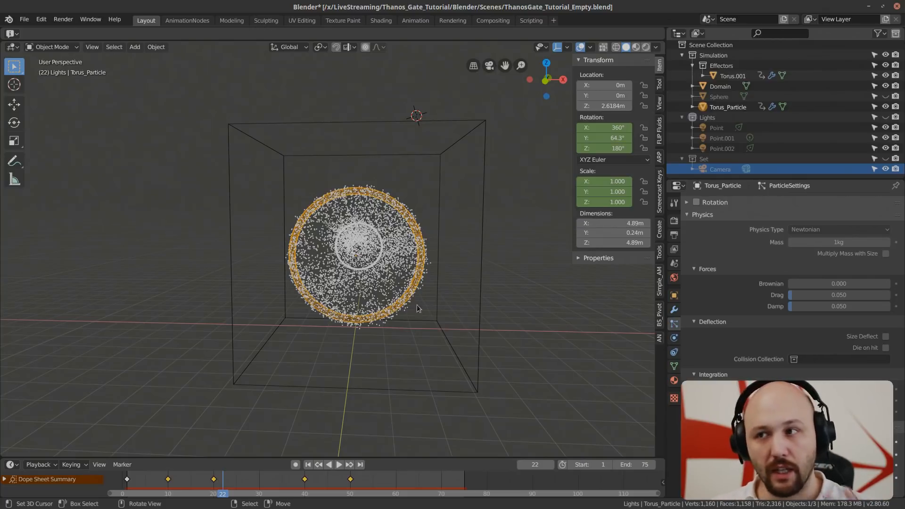
middle_click_drag(404, 260, 373, 271)
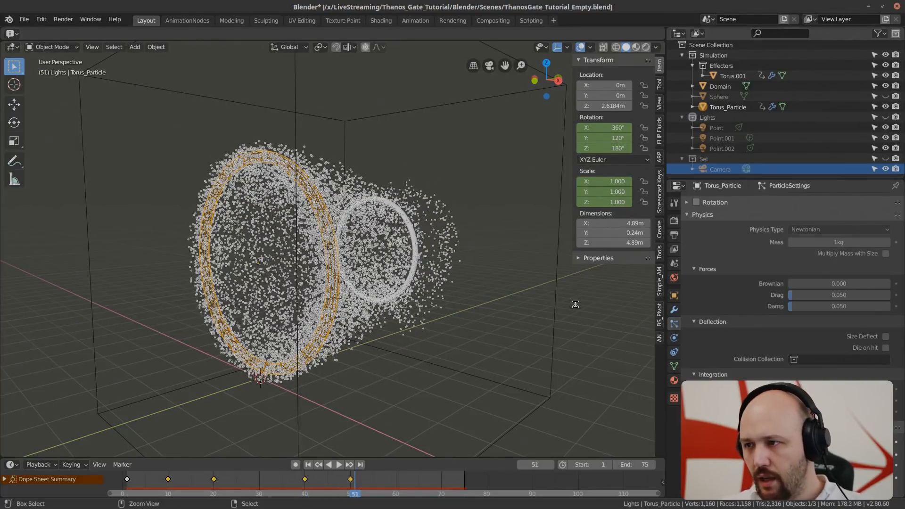
Step: Enable Fluid physics on the Domain box and set its fluid type to Domain
left_click(552, 315)
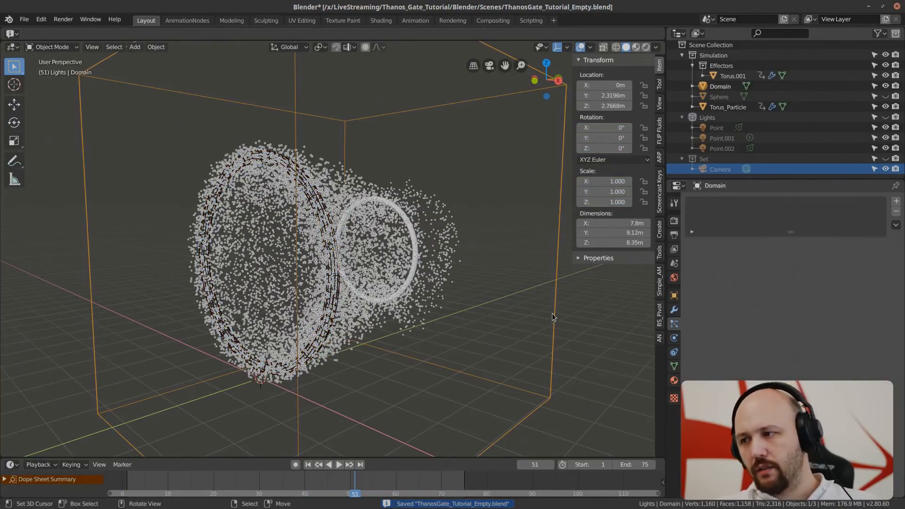
left_click(673, 380)
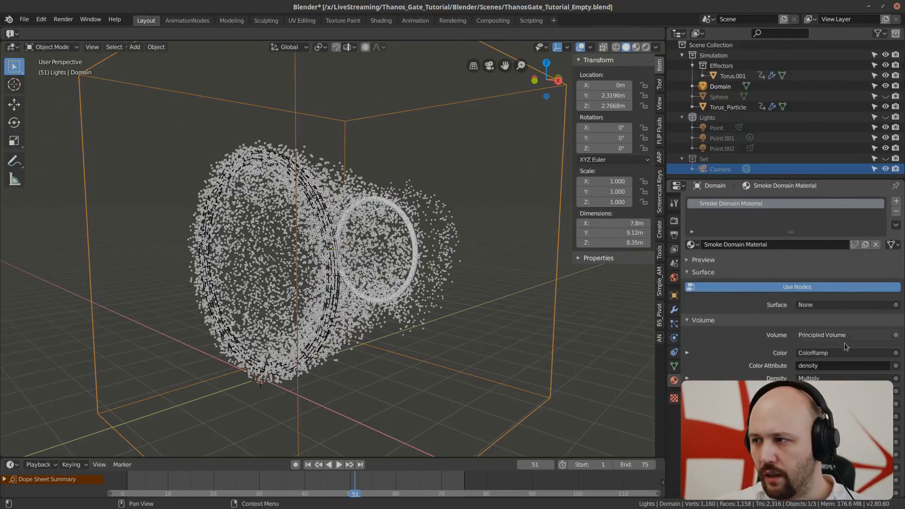
left_click(673, 358)
left_click(674, 352)
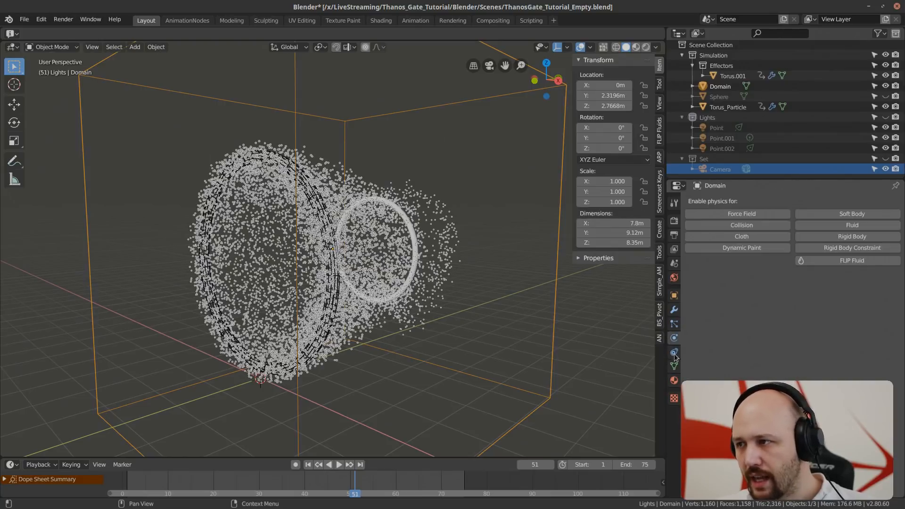
left_click(863, 224)
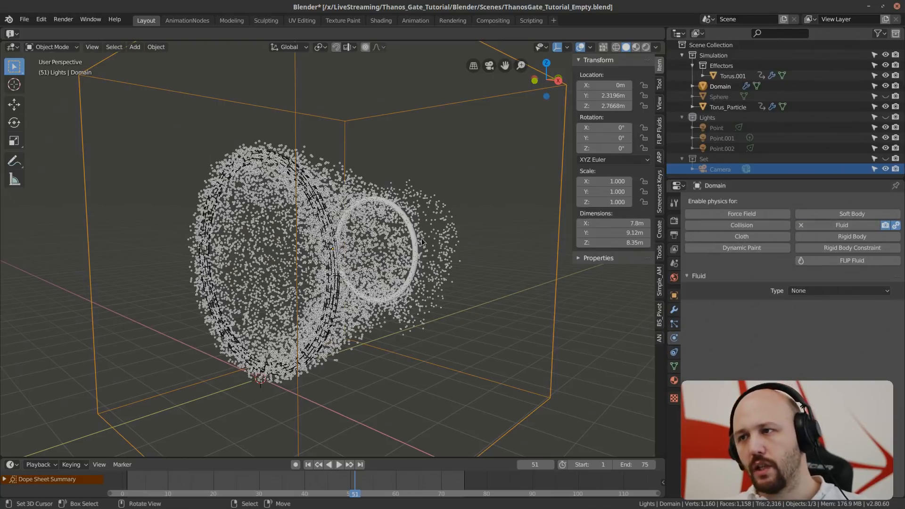
scroll(555, 250, "down", 2)
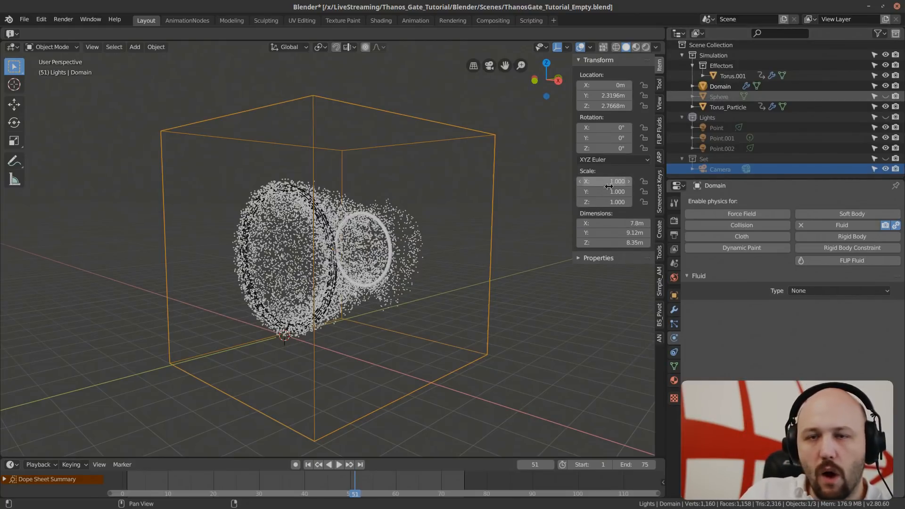
left_click(838, 290)
left_click(807, 313)
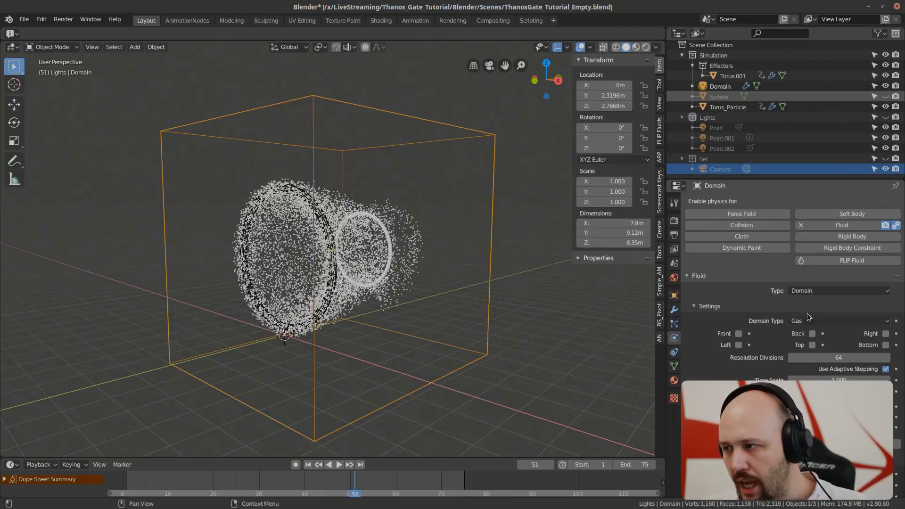
Step: Look through the gas domain's smoke, fire and noise settings and set its Resolution Divisions to 32
scroll(847, 320, "down", 5)
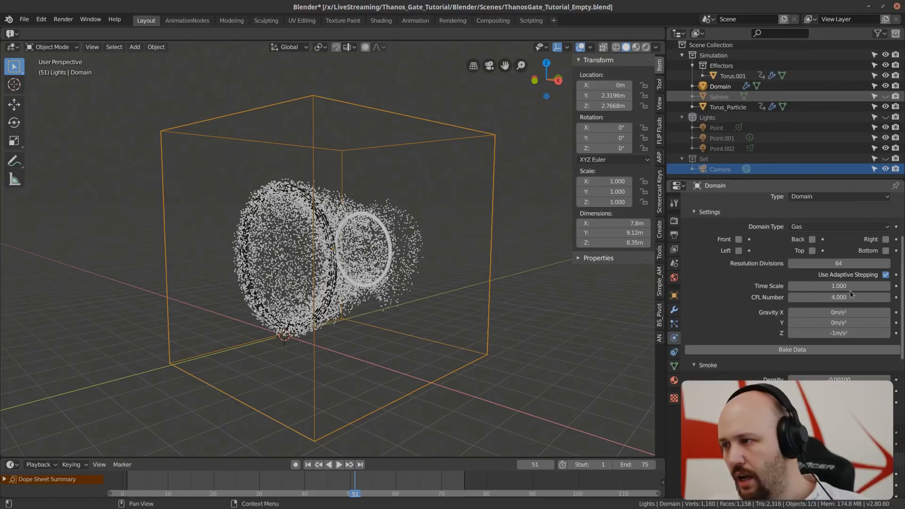
scroll(746, 340, "down", 5)
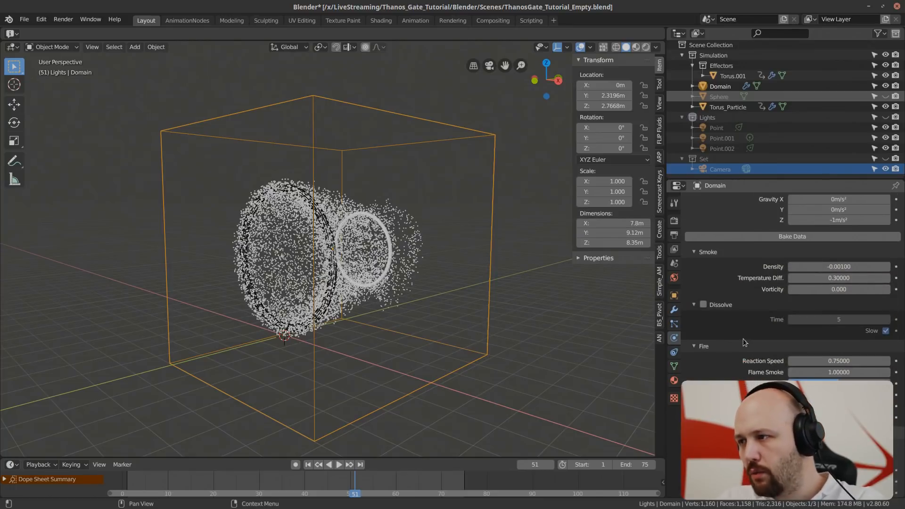
scroll(745, 340, "up", 5)
scroll(759, 342, "down", 5)
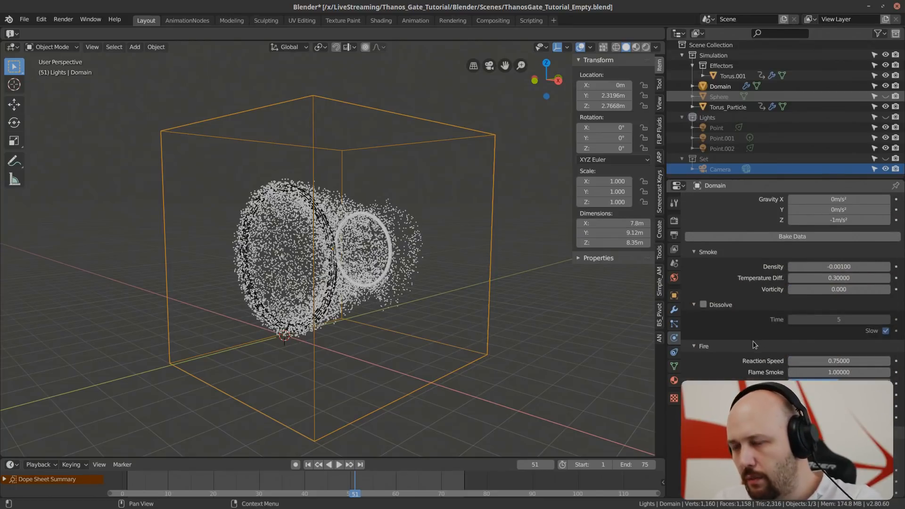
scroll(753, 345, "down", 4)
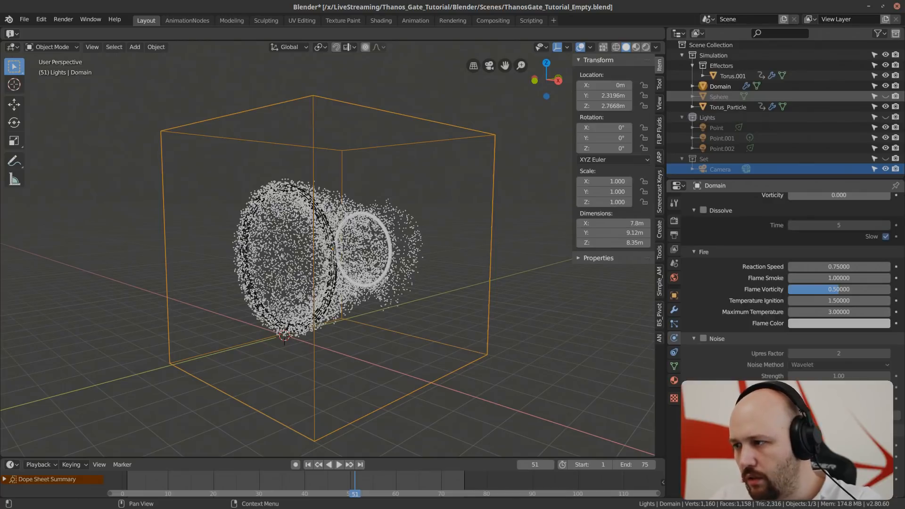
scroll(824, 238, "up", 7)
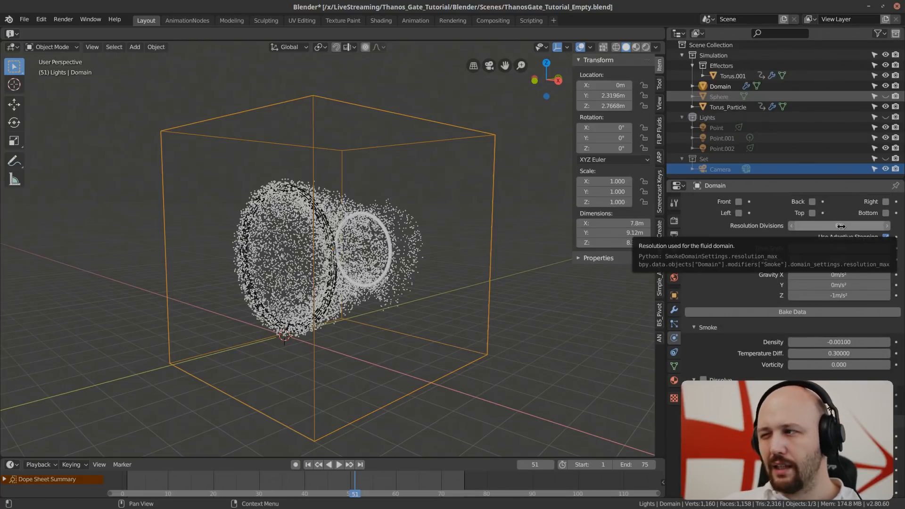
left_click(841, 226)
key("Return")
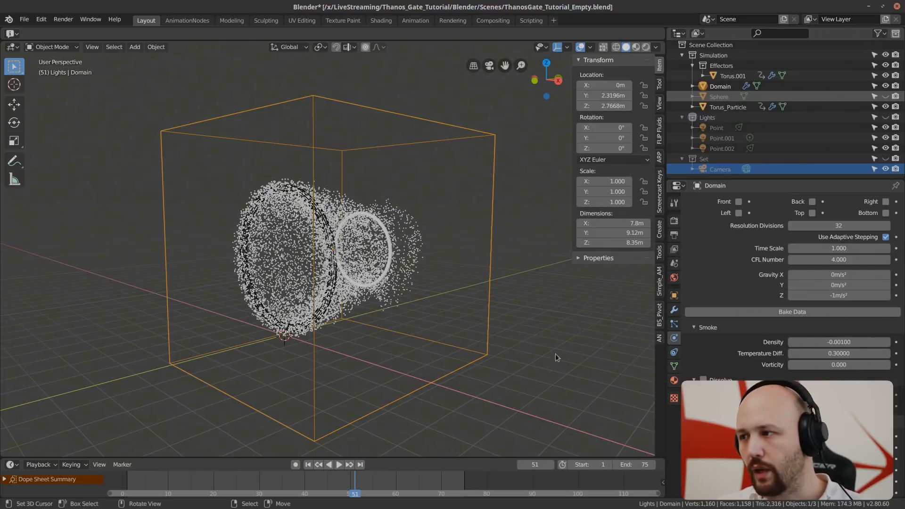
Step: Set the fluid domain's cache directory to the Cache_Empty folder inside Scenes
scroll(742, 373, "down", 10)
scroll(742, 374, "up", 6)
scroll(743, 373, "up", 5)
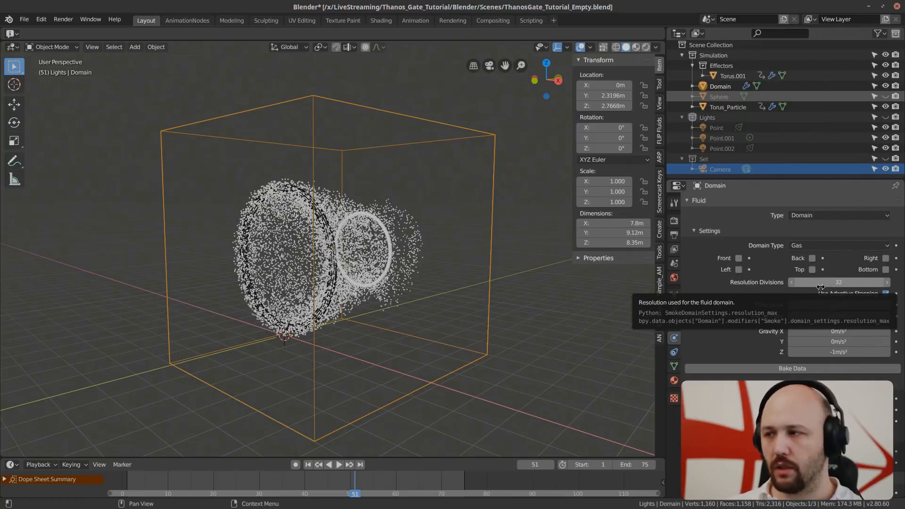
scroll(777, 375, "down", 15)
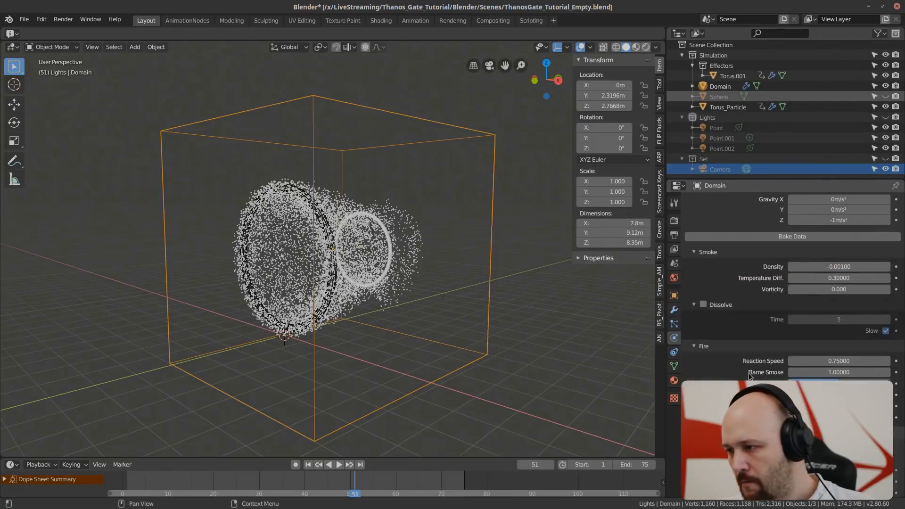
left_click(896, 413)
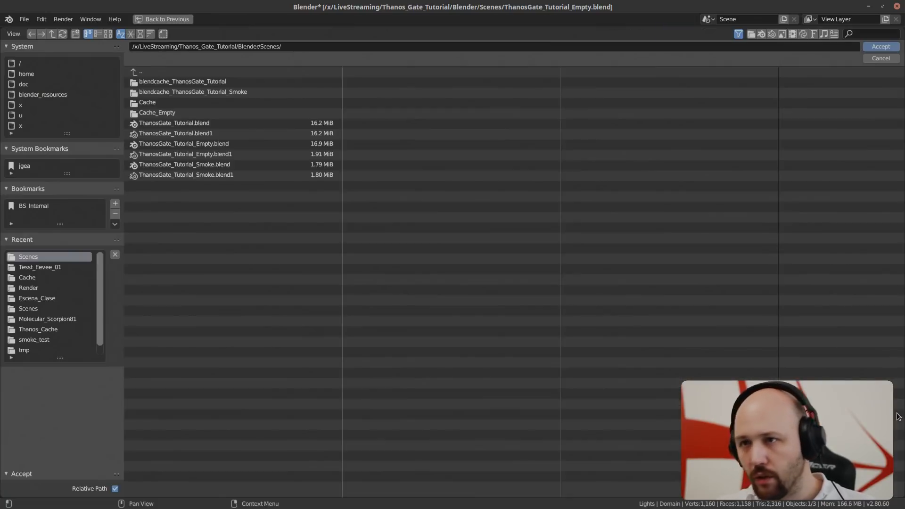
left_click(159, 115)
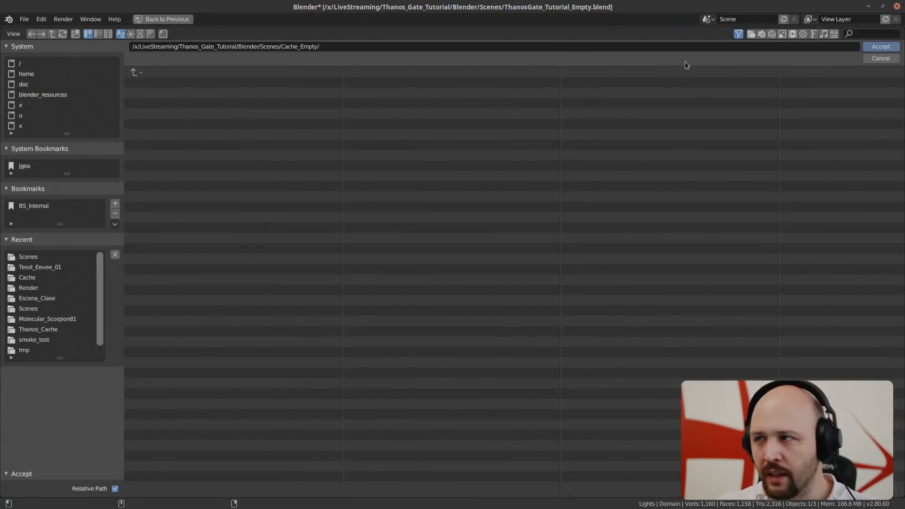
left_click(880, 47)
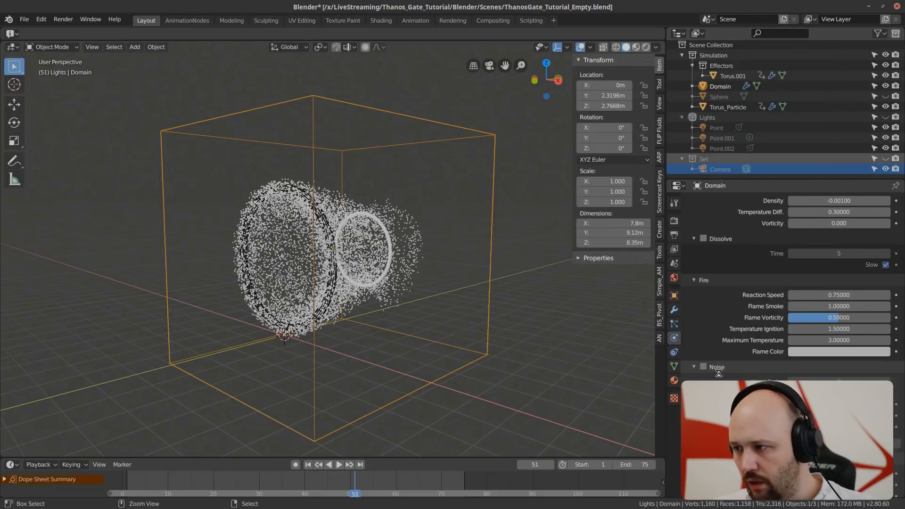
Step: Enable Dissolve for the Domain's smoke and set the dissolve time to 35
scroll(722, 337, "up", 6)
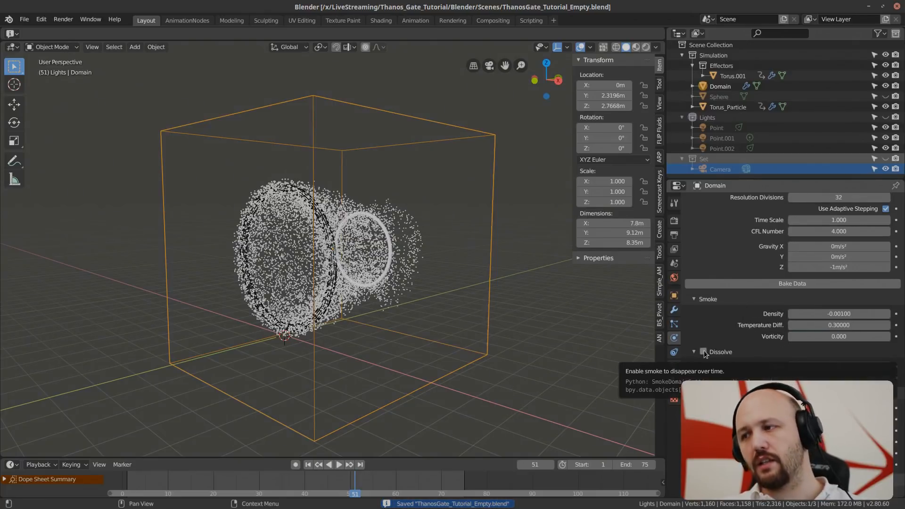
left_click(703, 351)
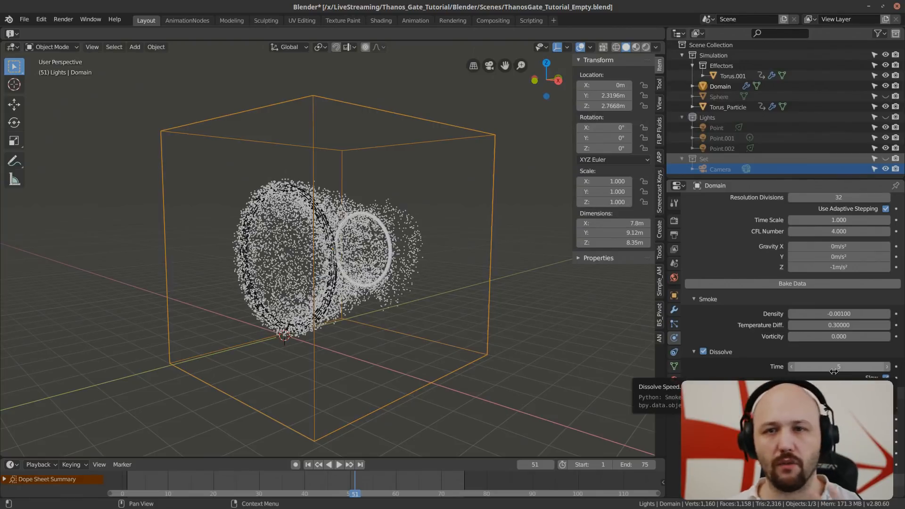
middle_click_drag(501, 273, 426, 278)
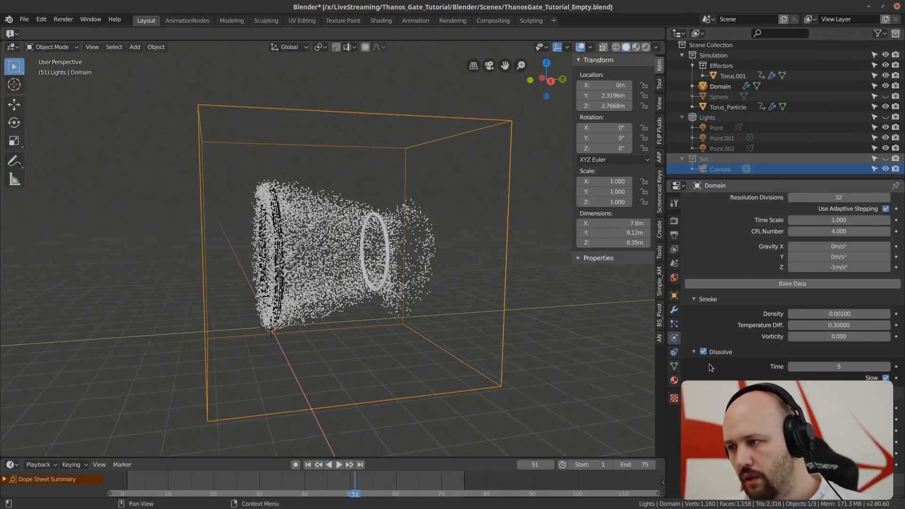
left_click(842, 366)
type("5")
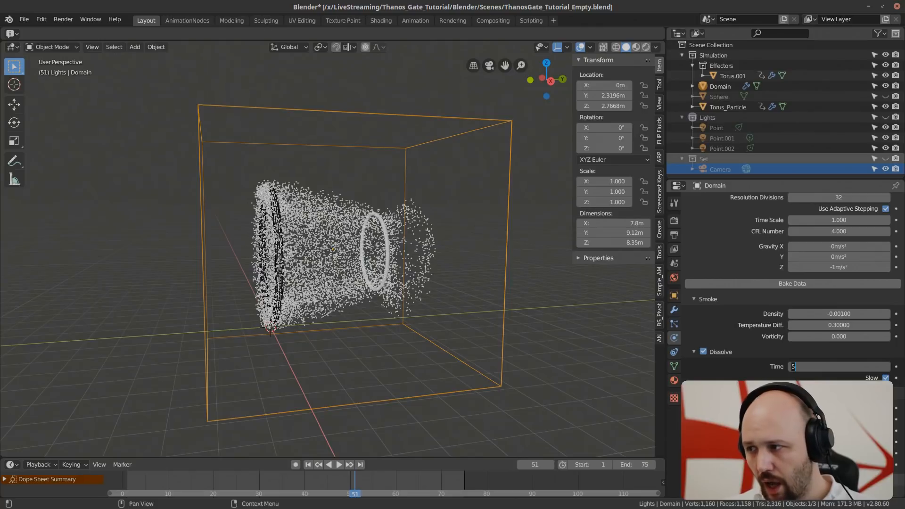
type("35")
key("Return")
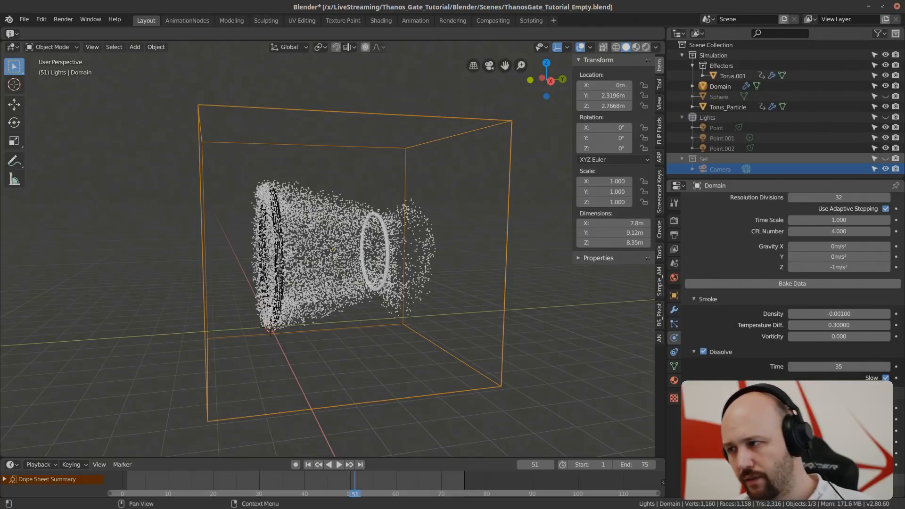
middle_click_drag(307, 336, 339, 335)
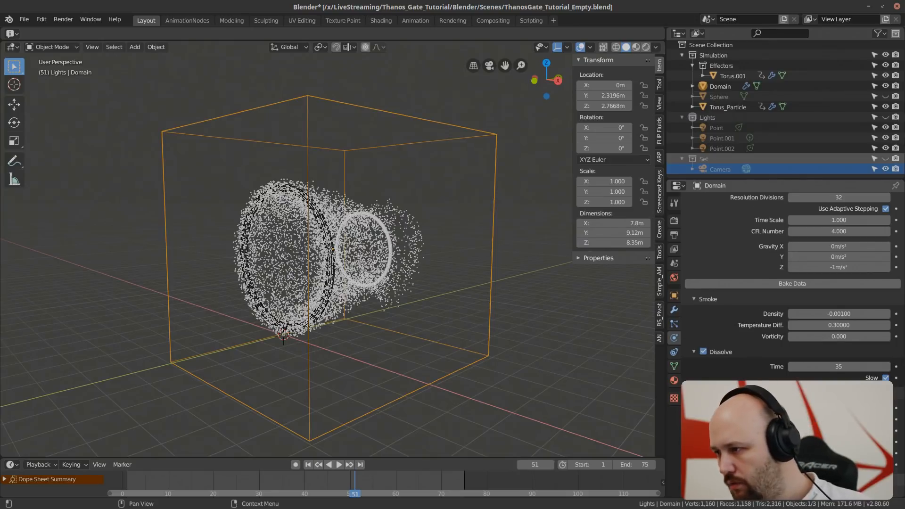
Step: Enable Fluid physics on Torus_Particle and set its fluid type to Flow
scroll(701, 348, "up", 8)
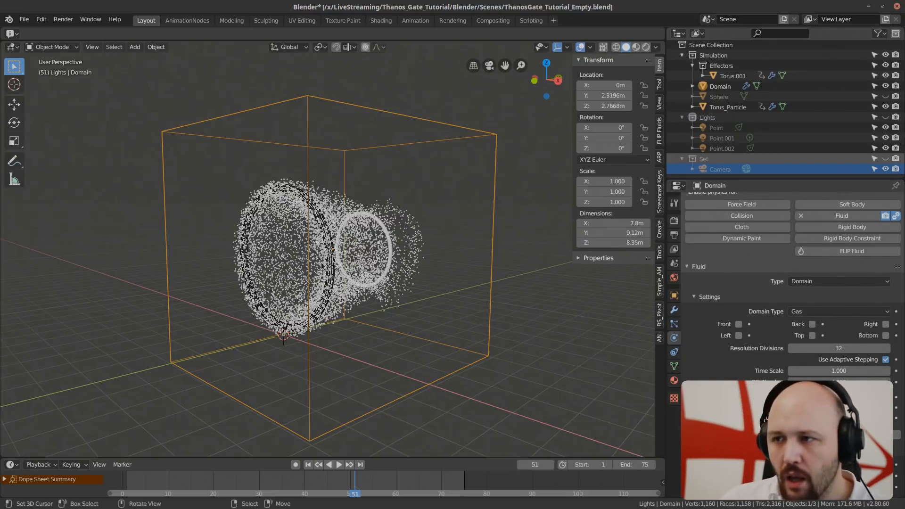
left_click(324, 242)
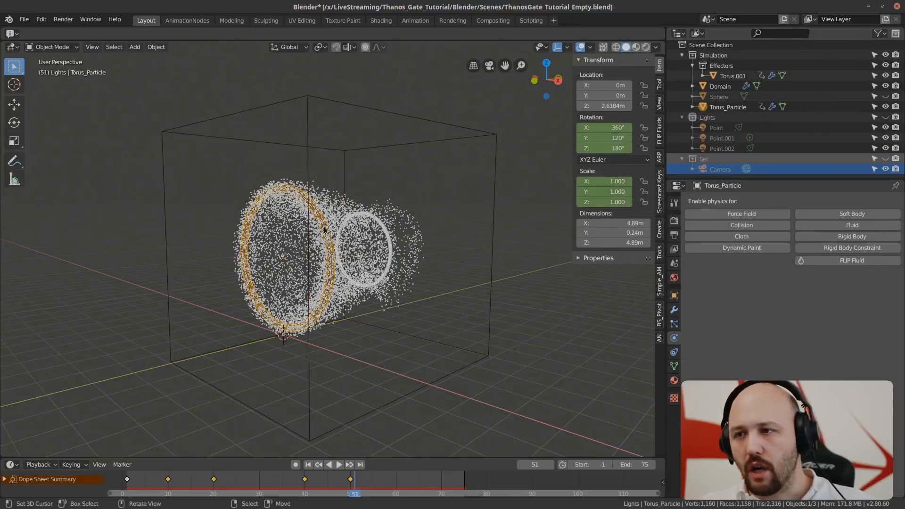
left_click(847, 225)
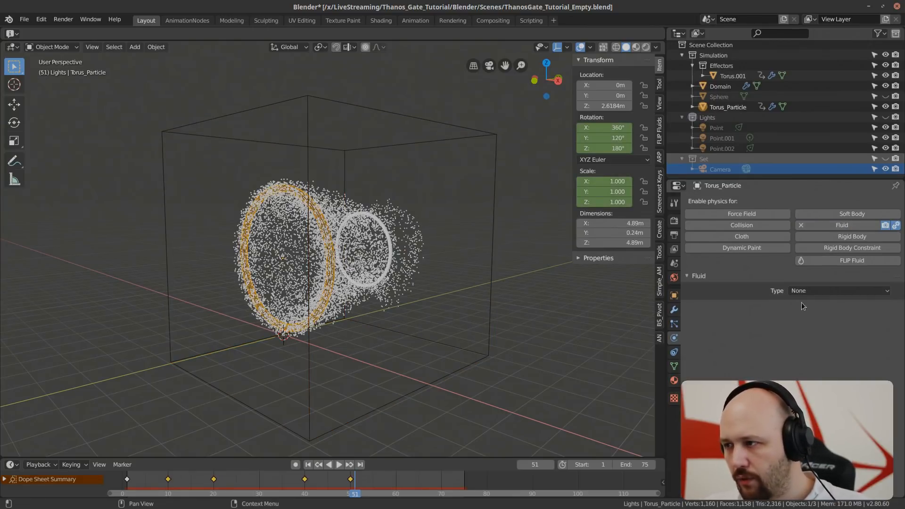
left_click(806, 290)
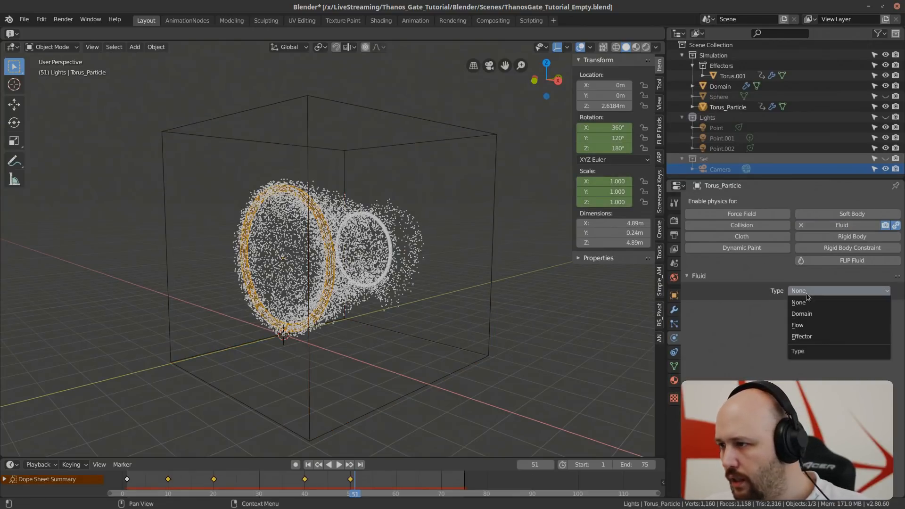
left_click(804, 325)
Step: Set the flow behavior of Torus_Particle's smoke emission to Inflow
scroll(739, 308, "down", 3)
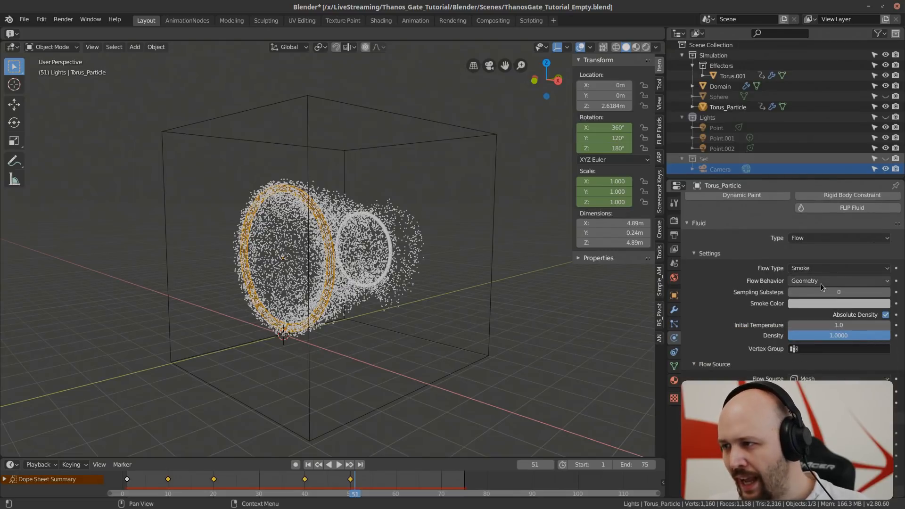
left_click(829, 280)
left_click(812, 314)
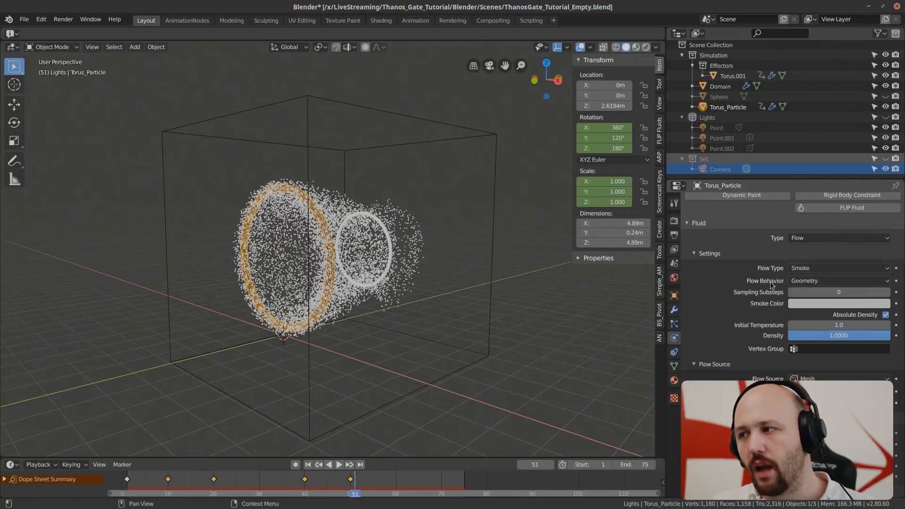
left_click(810, 280)
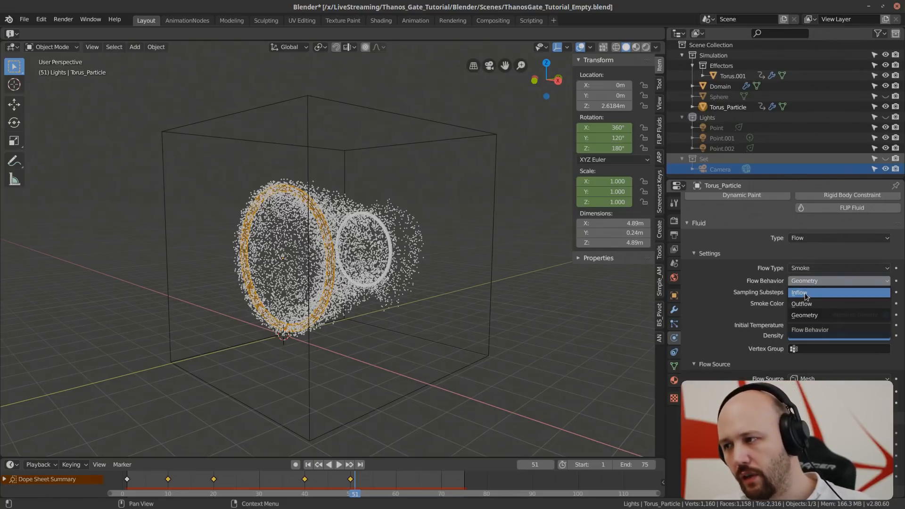
left_click(806, 293)
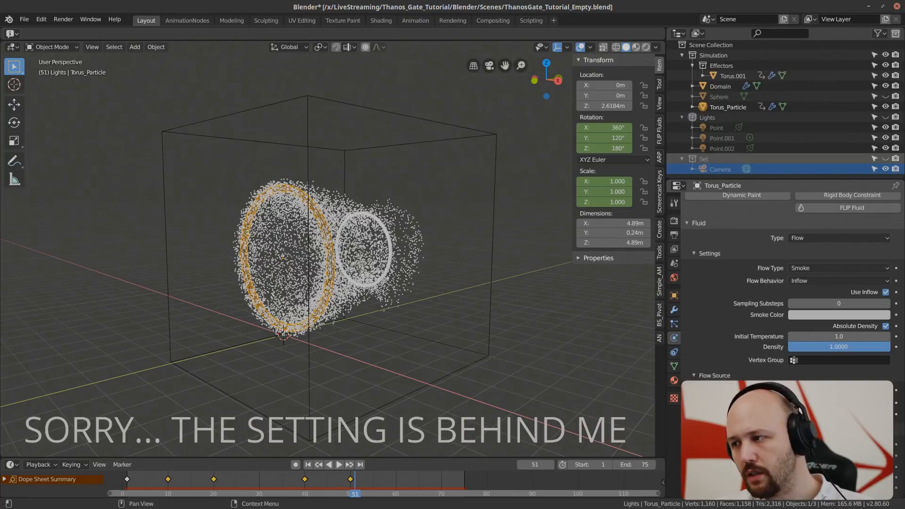
Step: Choose ParticleSettings as the particle system that feeds Torus_Particle's smoke flow
scroll(792, 282, "up", 1)
left_click(808, 302)
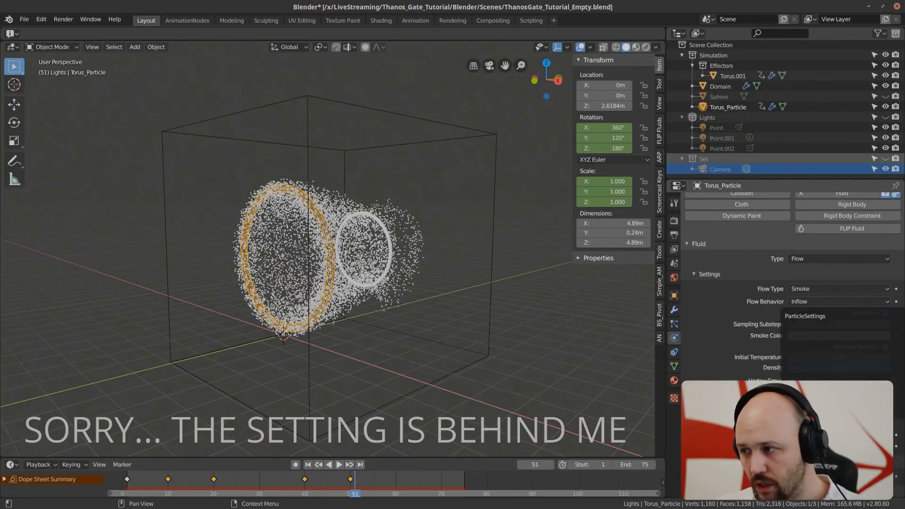
left_click(817, 315)
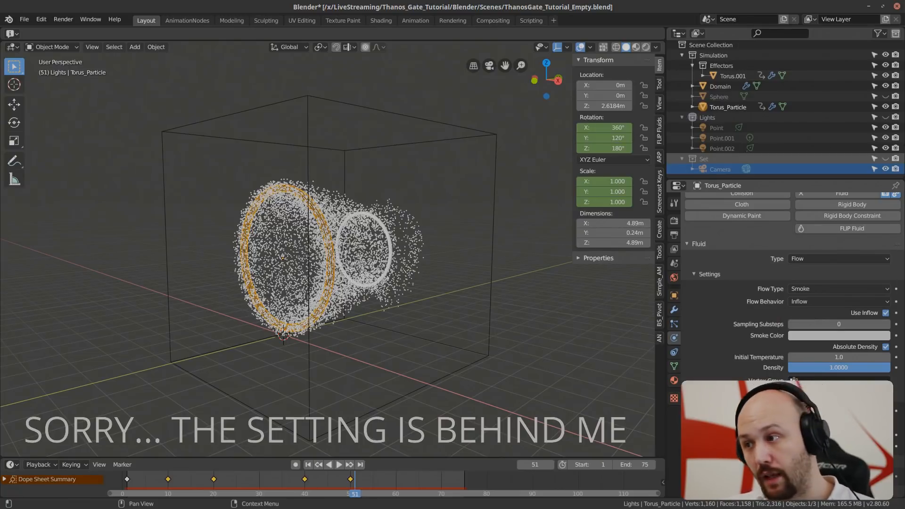
Step: Rename the torus's particle system to ThanosPortalSystem and assign it as the smoke flow's particle source
left_click(674, 324)
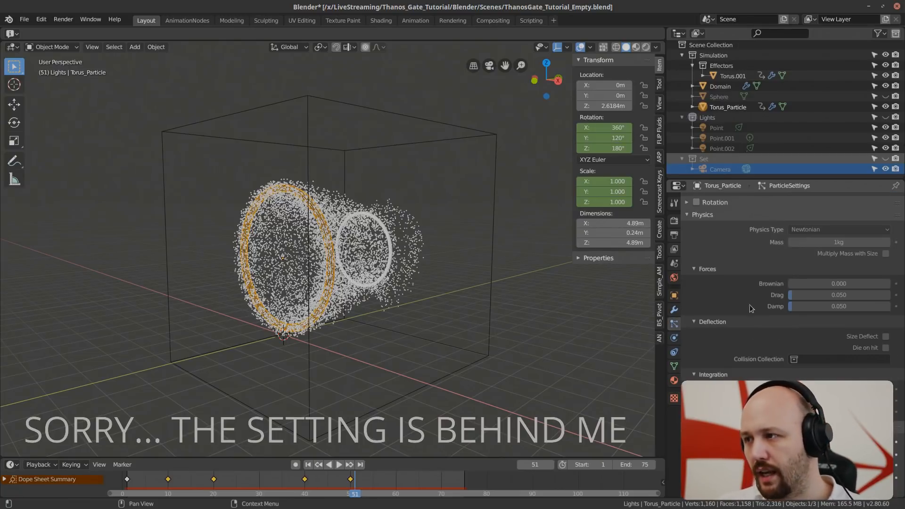
scroll(759, 293, "up", 10)
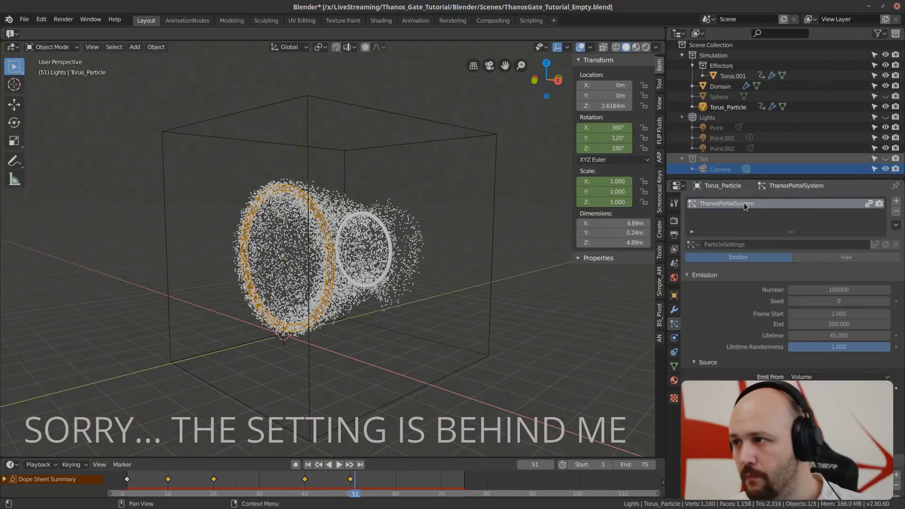
left_click(675, 338)
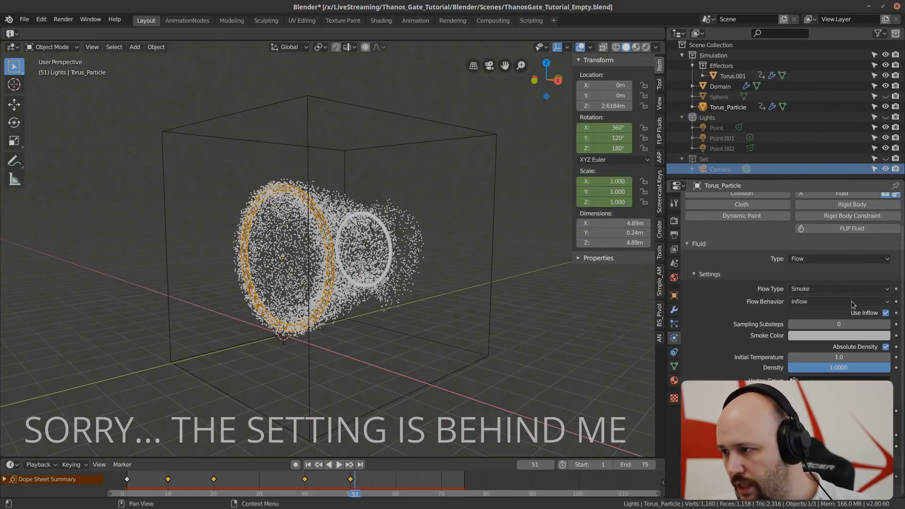
left_click(839, 423)
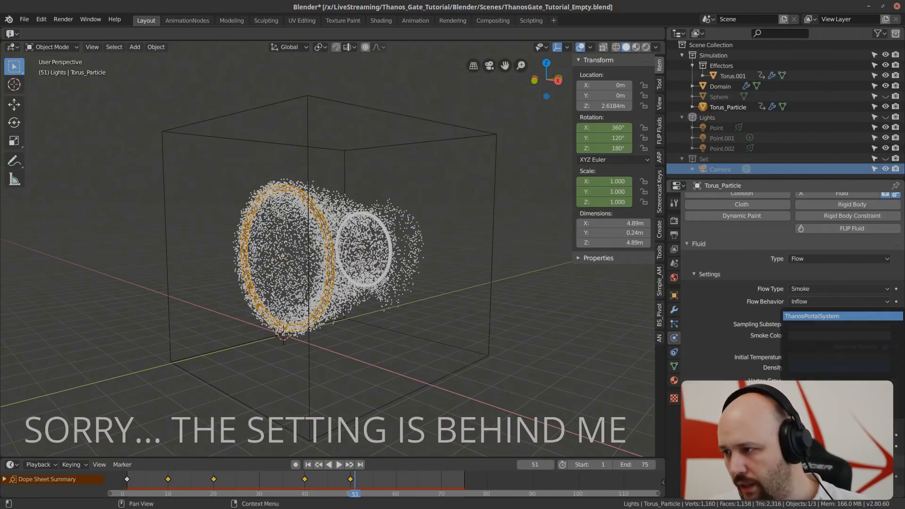
left_click(813, 317)
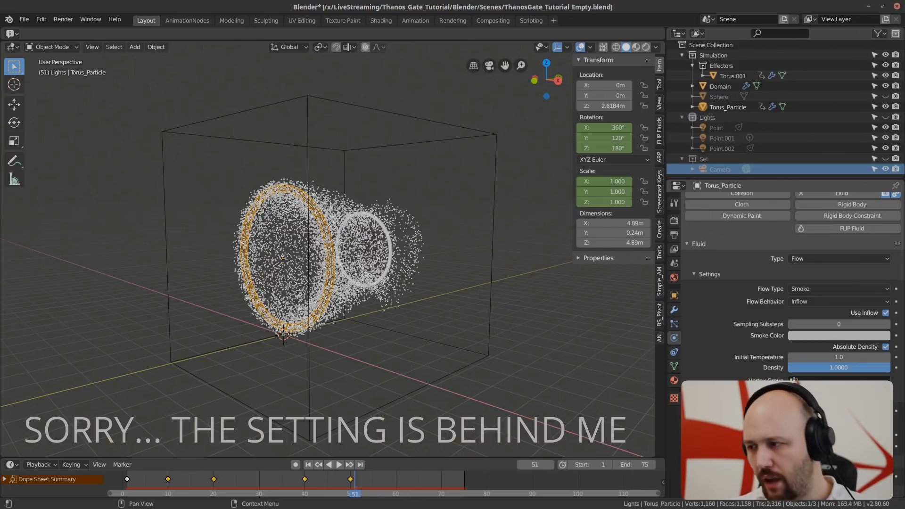
Step: Save the scene file, select the Domain box and bake its fluid data
scroll(483, 340, "down", 2)
scroll(483, 340, "up", 1)
middle_click_drag(482, 340, 456, 309)
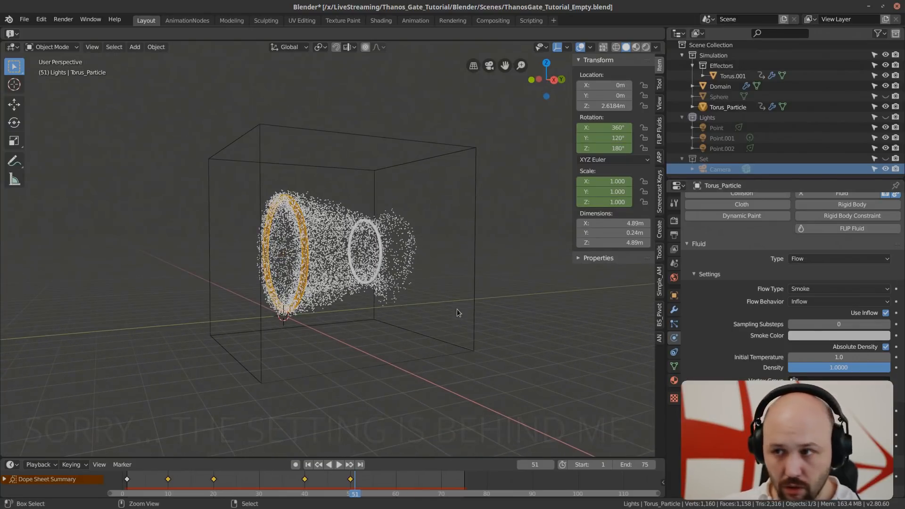
key("ctrl+s")
left_click(473, 147)
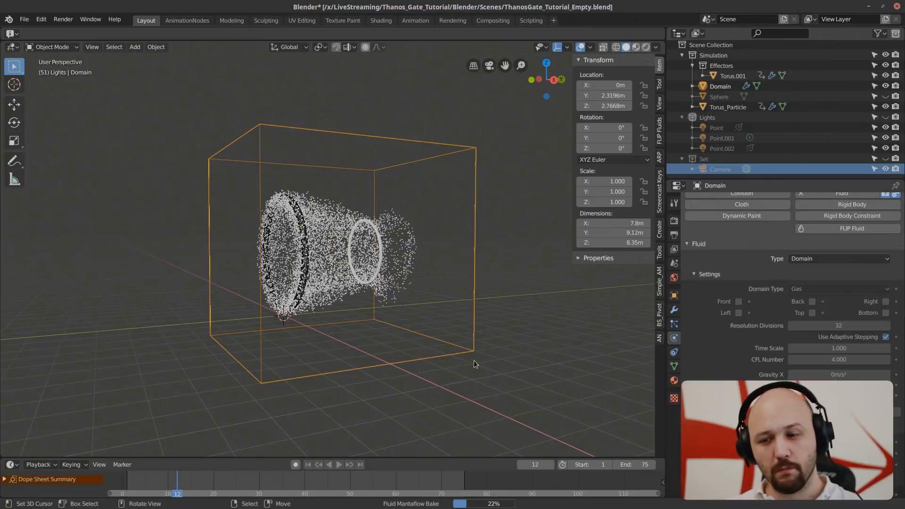
Step: Hide the Domain box, then play the particle animation from an angled view and pause it at frame 35
key("KP_0")
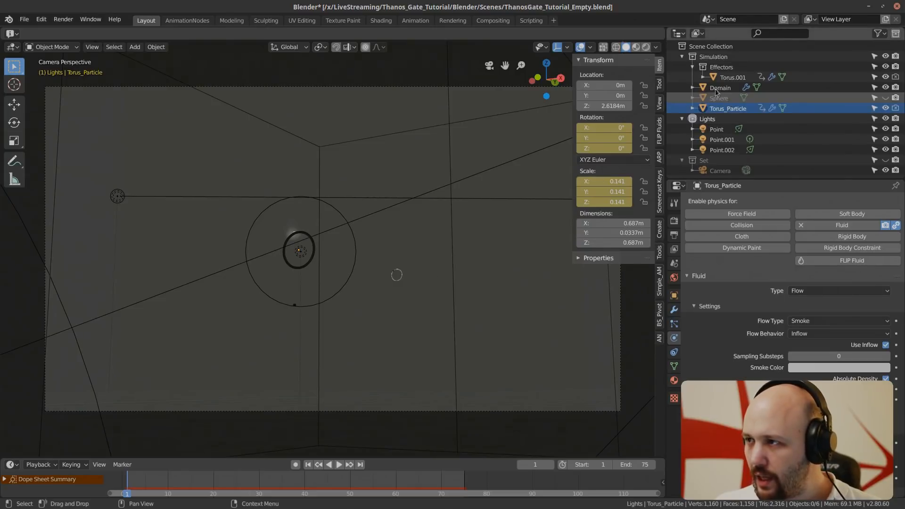
left_click(885, 87)
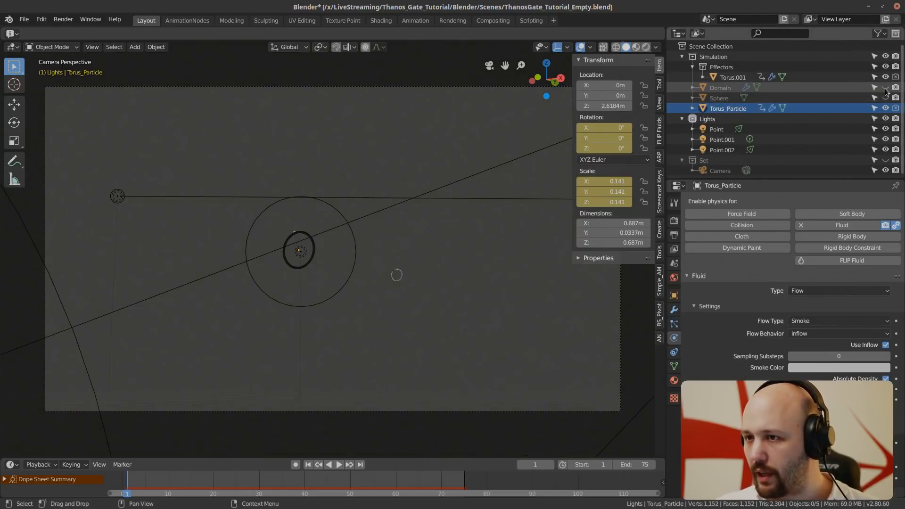
middle_click_drag(482, 218, 363, 254)
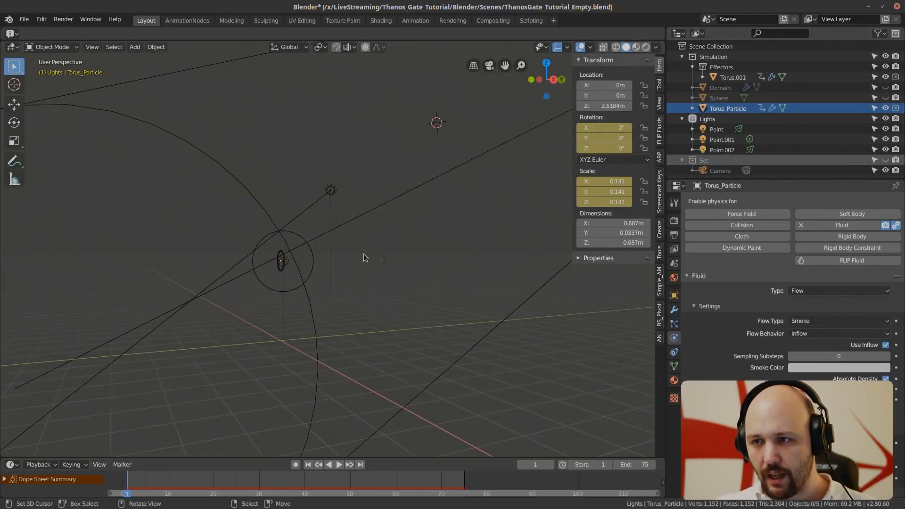
key("space")
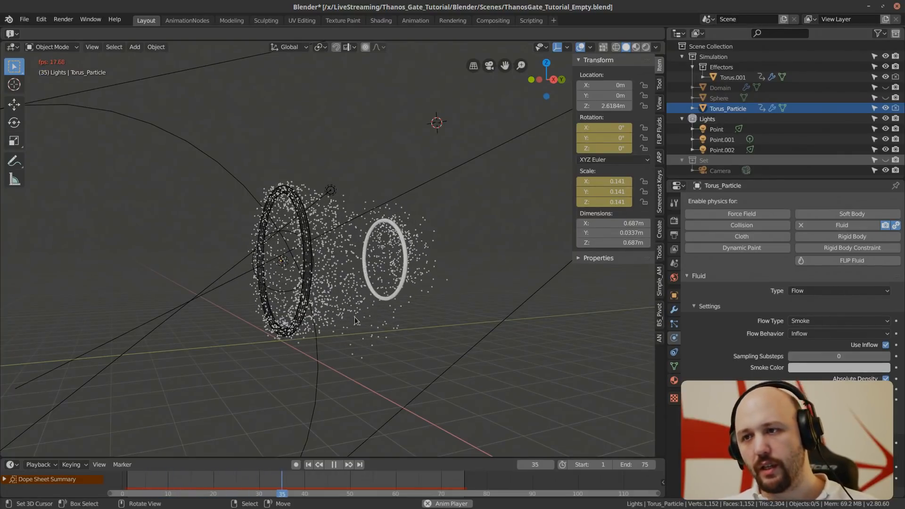
key("space")
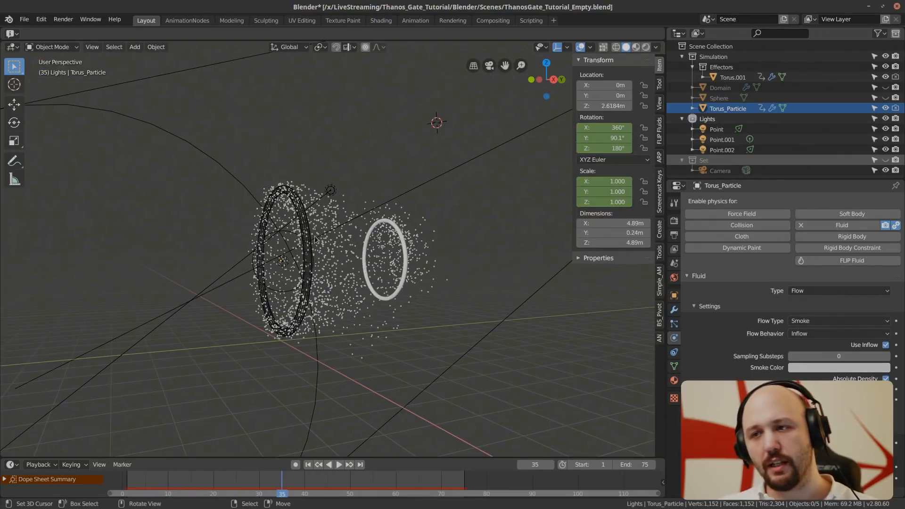
Step: Look through the emission, physics and other settings of the ThanosPortalSystem particle system
left_click(674, 324)
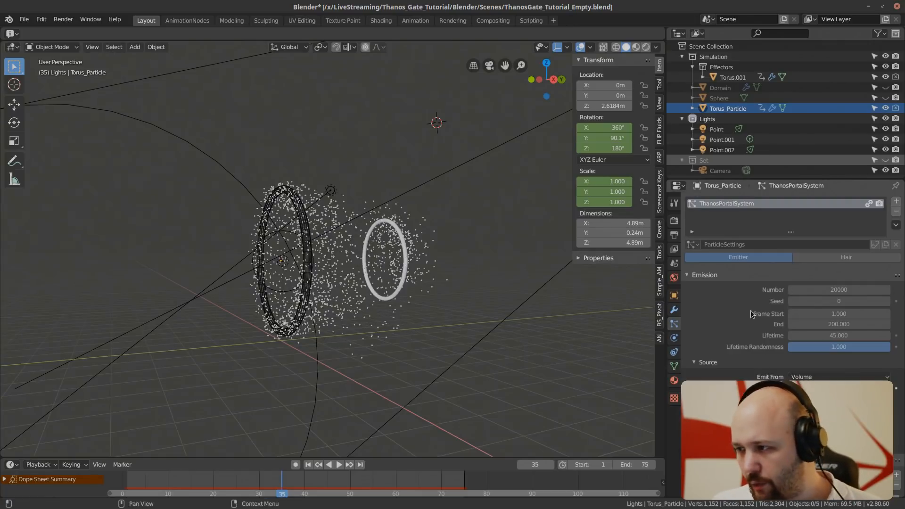
scroll(752, 314, "down", 5)
scroll(753, 339, "down", 1)
scroll(753, 341, "down", 4)
scroll(777, 311, "up", 10)
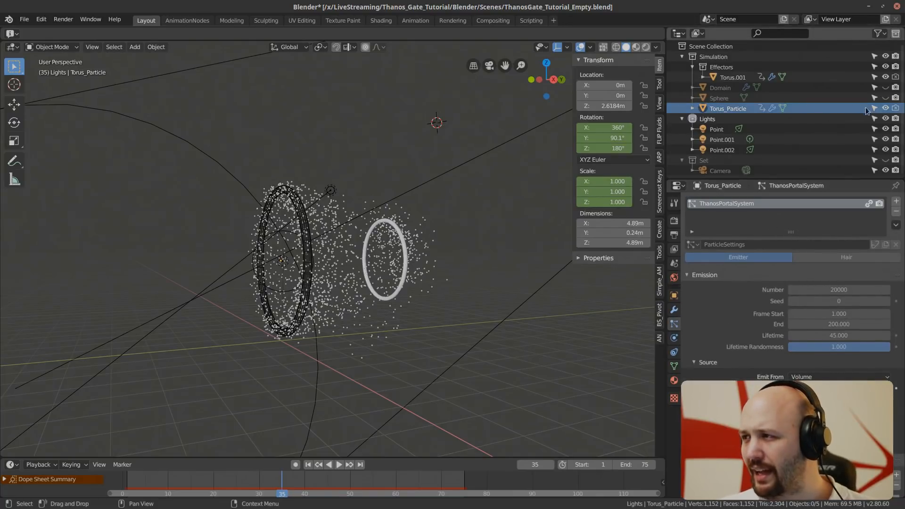
Step: Hide Torus_Particle and Torus.001 in the viewport, return to frame 1 and show the Domain box again
left_click(885, 108)
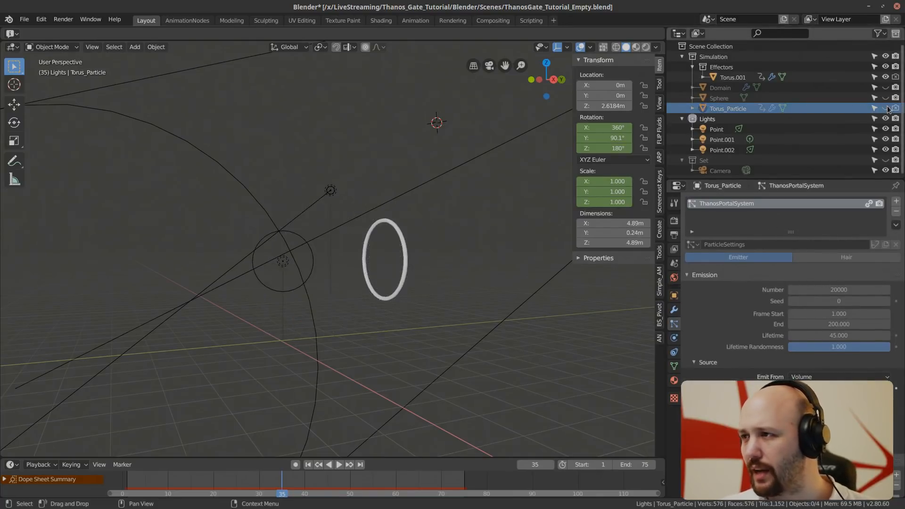
left_click(885, 77)
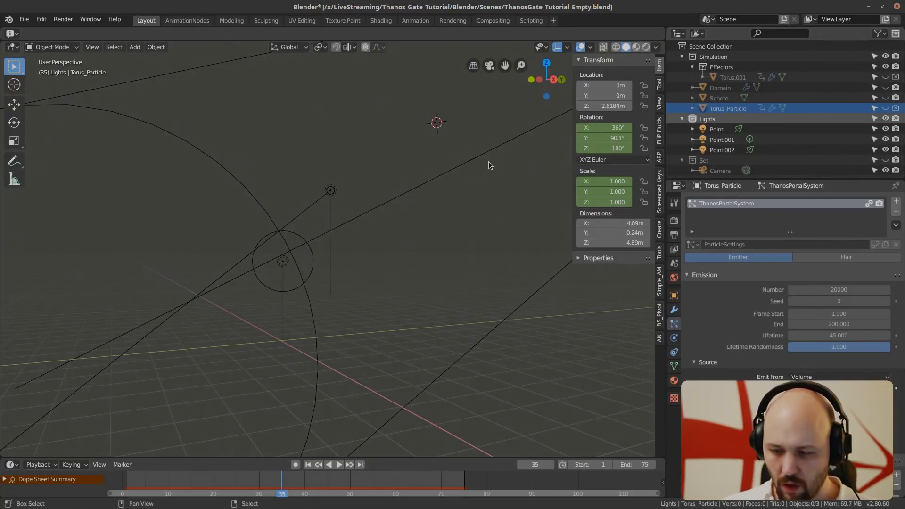
key("shift+Left")
left_click(884, 87)
Step: Play the baked smoke from the camera view, then scrub back to inspect it at frame 12
key("KP_0")
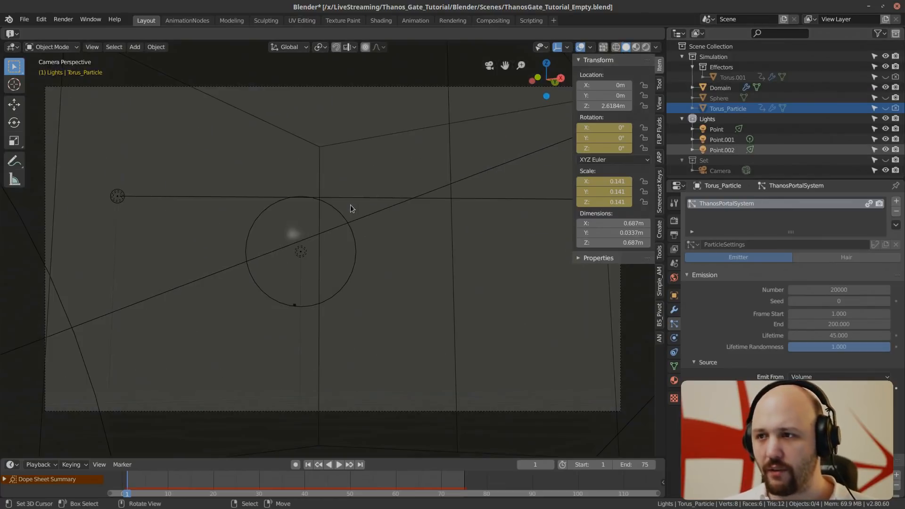
key("space")
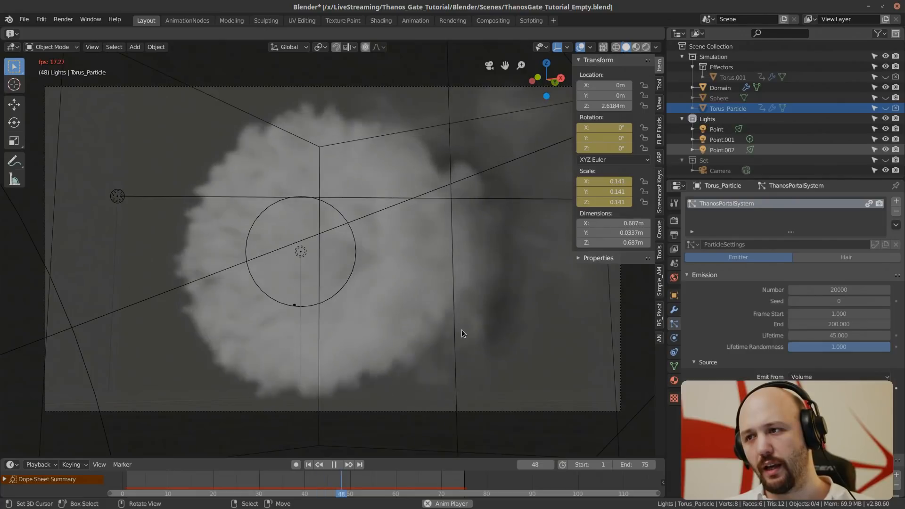
key("space")
left_click_drag(139, 485, 177, 487)
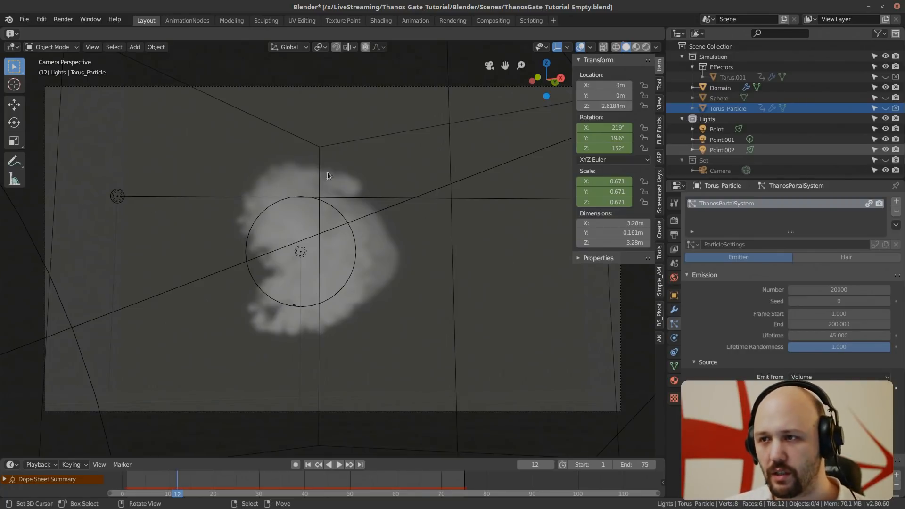
Step: Play the smoke, pause at frame 58, inspect it from another angle without overlays, and return to the camera view with overlays shown
key("space")
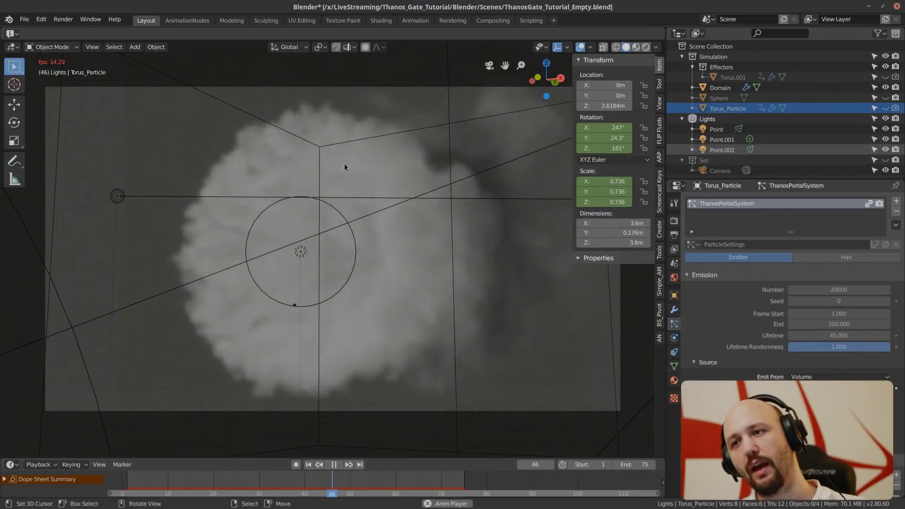
key("space")
middle_click_drag(263, 299, 358, 325)
left_click_drag(545, 72, 402, 293)
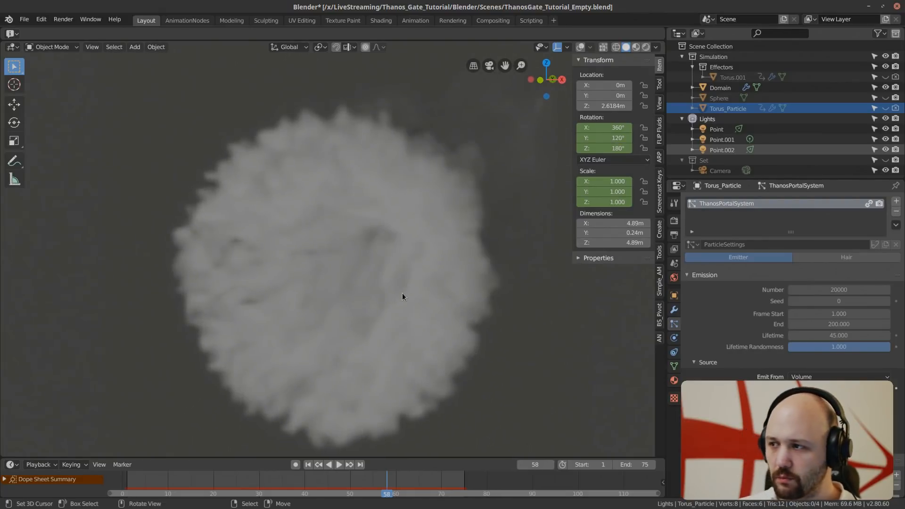
key("KP_0")
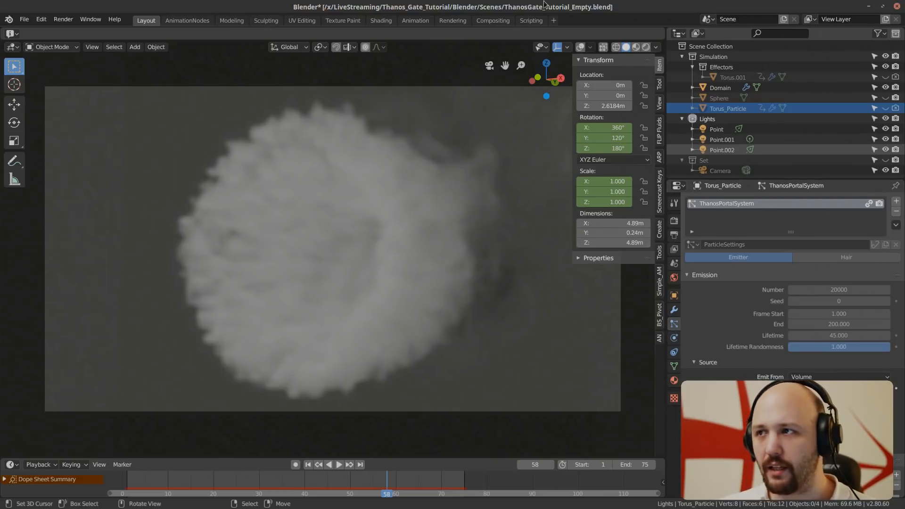
left_click(579, 47)
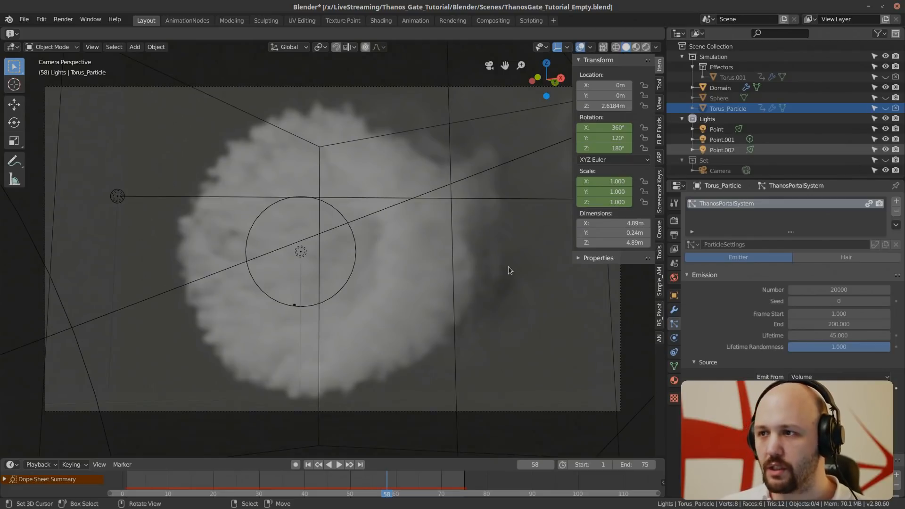
Step: Select the Domain box and look through its fluid physics settings down to the Noise and Guiding sections
left_click(454, 293)
left_click(674, 338)
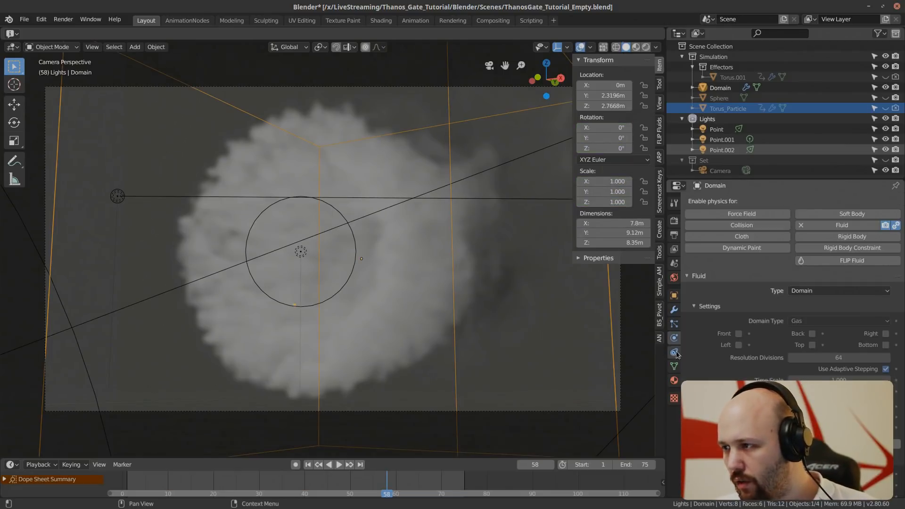
scroll(725, 377, "down", 4)
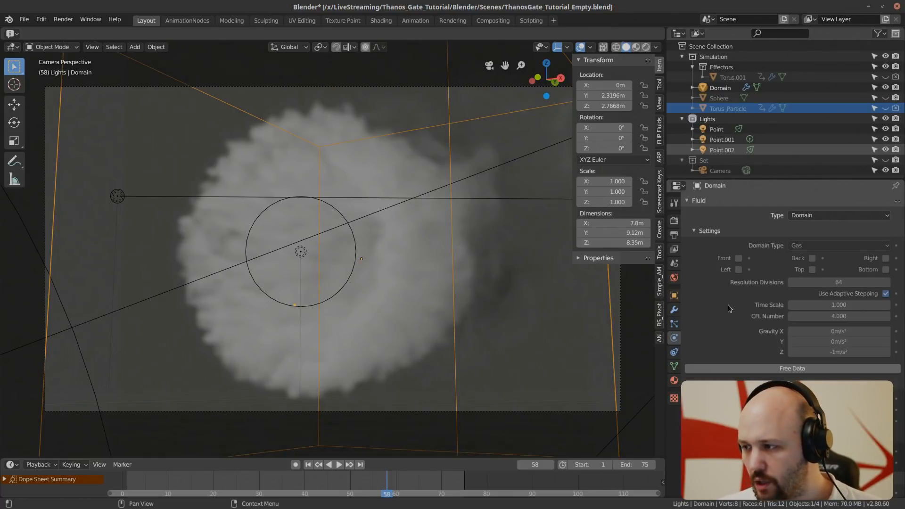
scroll(729, 308, "down", 15)
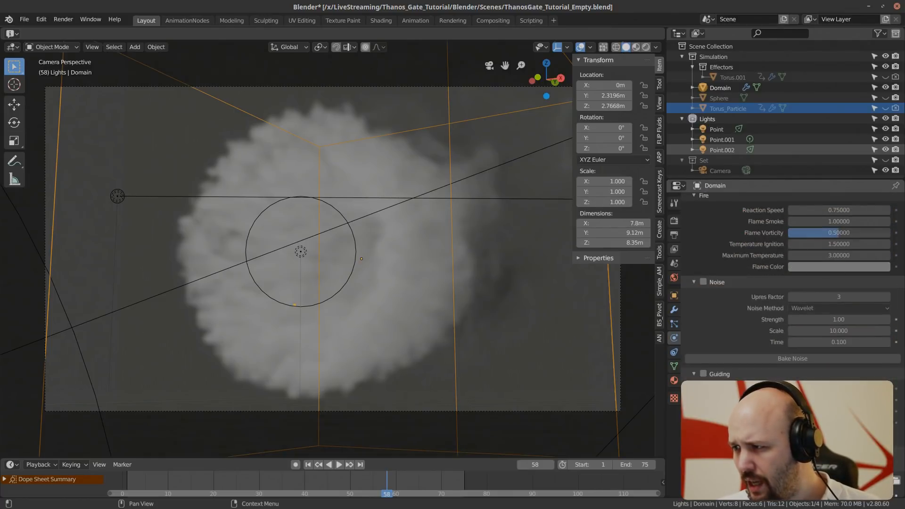
scroll(722, 330, "down", 4)
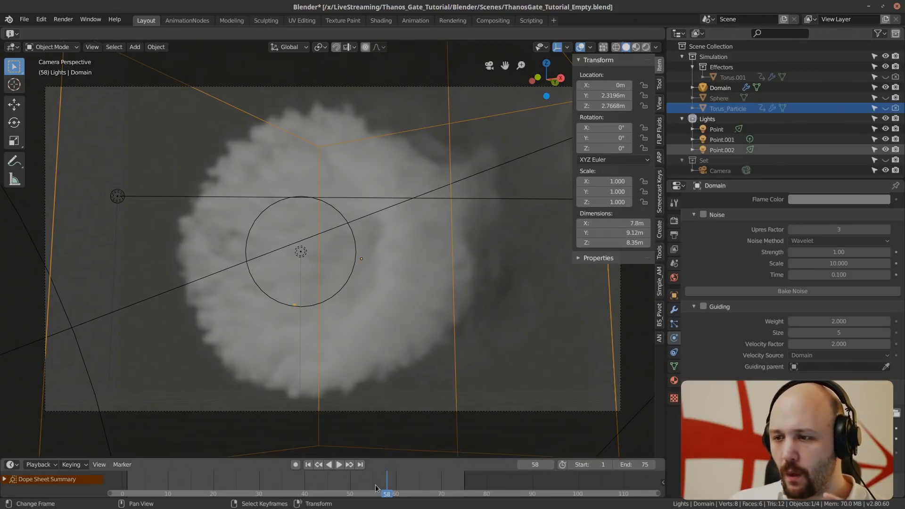
Step: Inspect the smoke at frames 75, 50 and 67, and review the Domain's fluid, smoke and dissolve settings again
left_click_drag(357, 488, 463, 478)
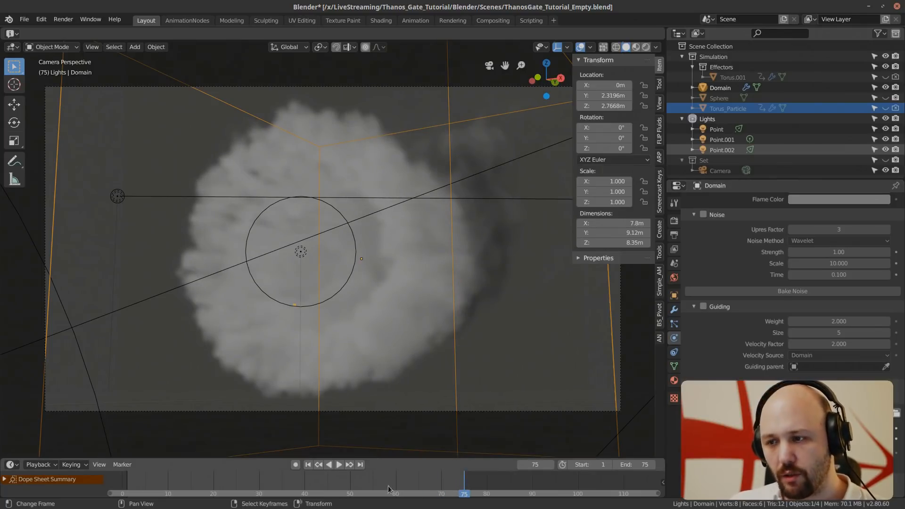
left_click(351, 483)
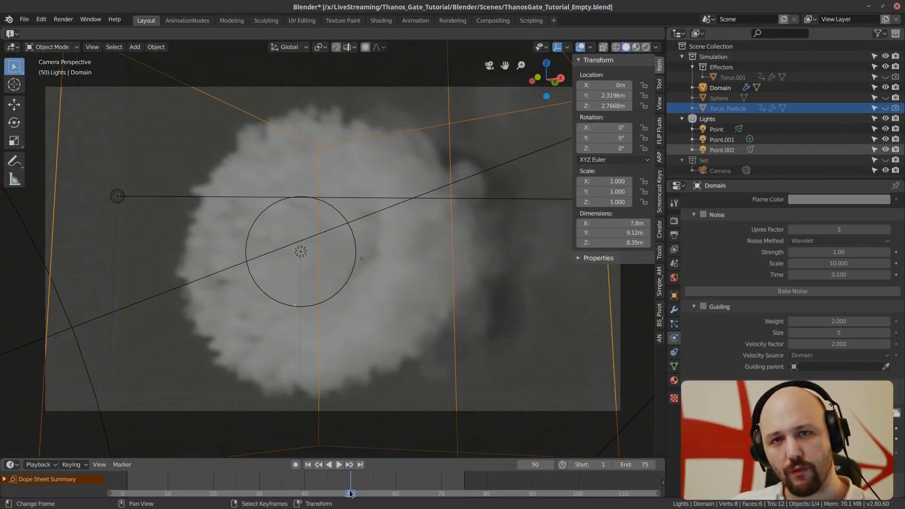
left_click_drag(381, 492, 427, 487)
scroll(807, 295, "up", 15)
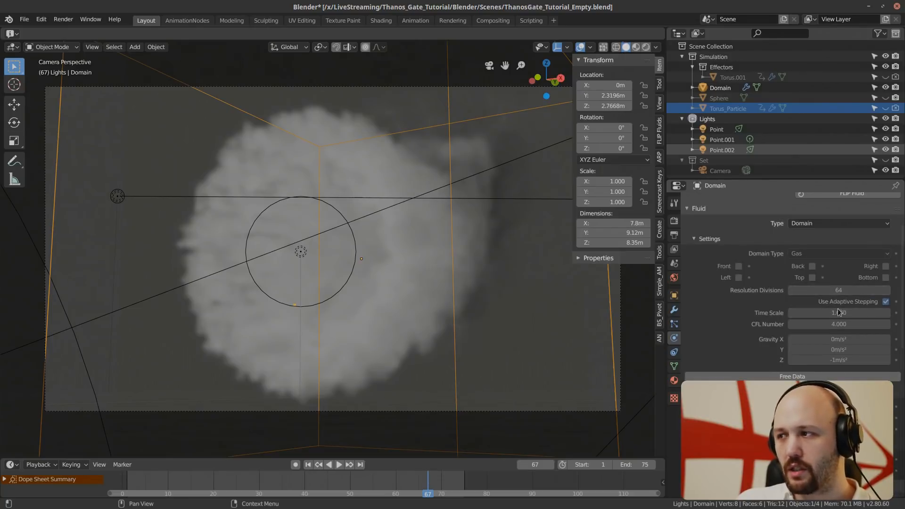
scroll(839, 308, "down", 15)
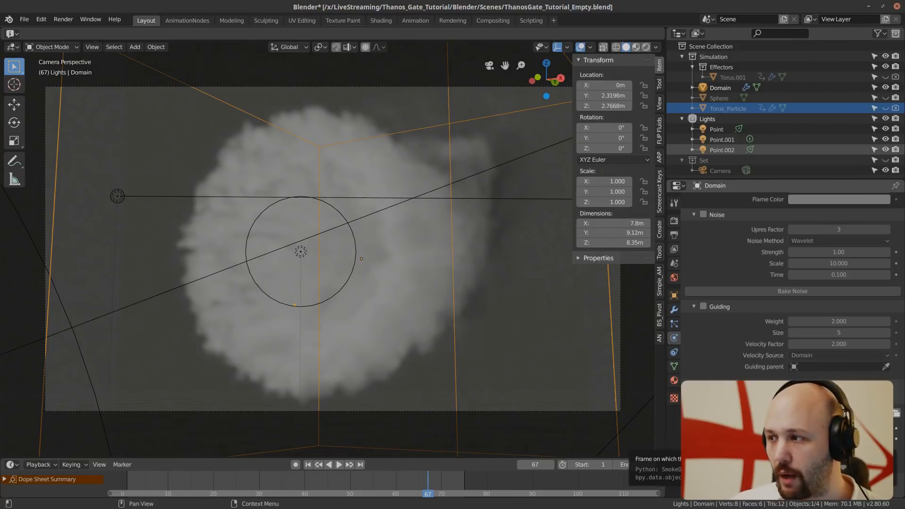
scroll(791, 283, "up", 10)
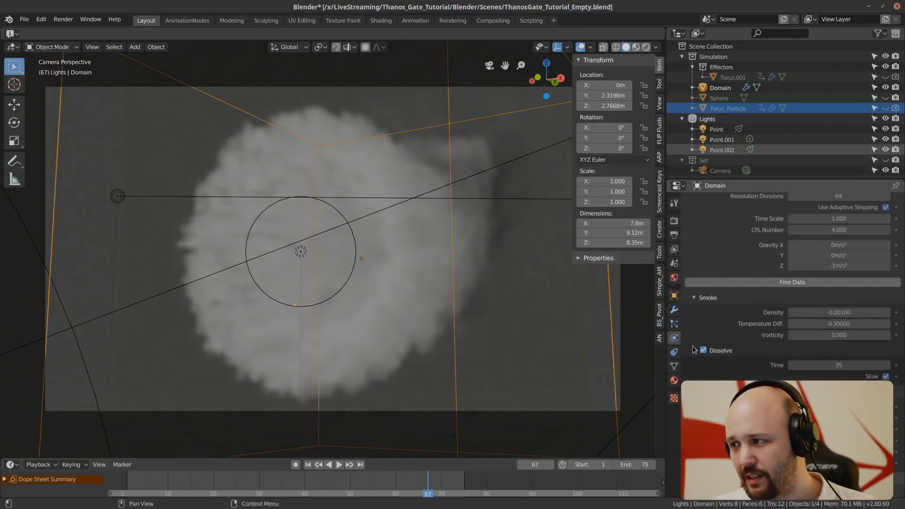
scroll(766, 337, "up", 6)
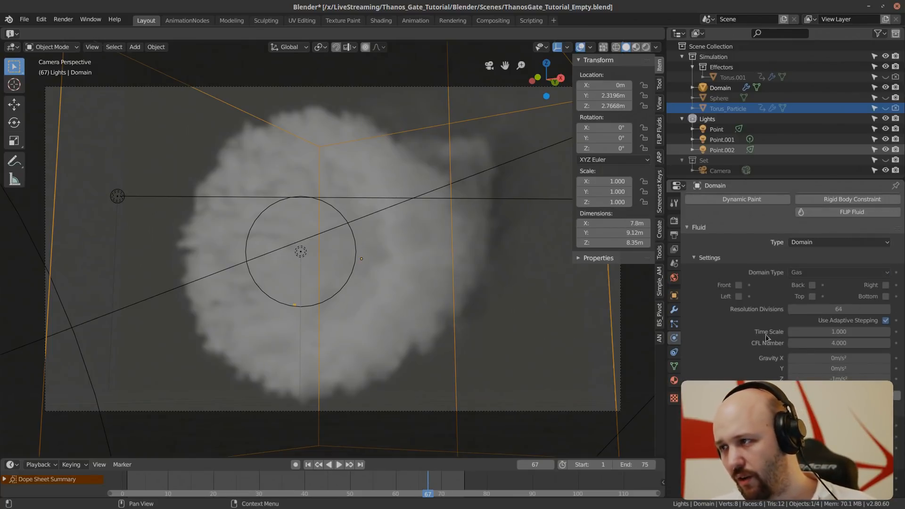
Step: Play the smoke in rendered shading, jump back to earlier parts of the animation, and pause at frame 19
key("space")
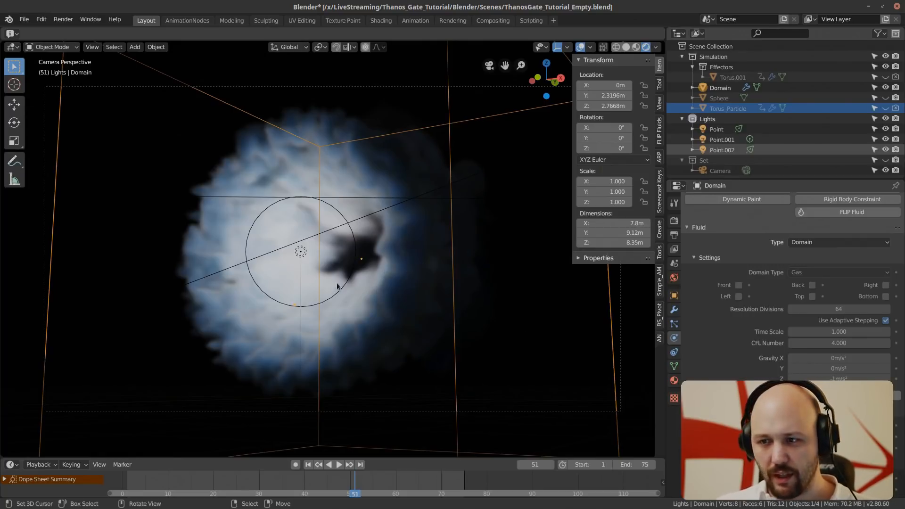
left_click(304, 489)
key("space")
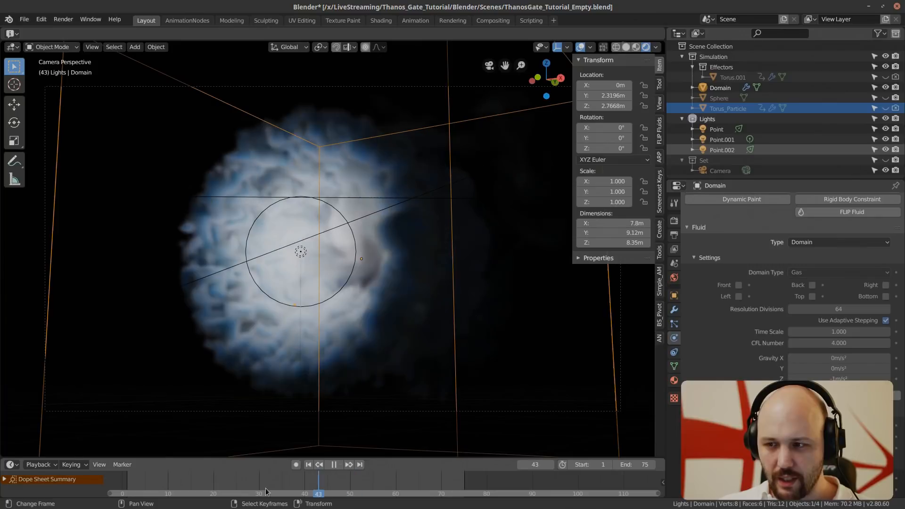
left_click(213, 489)
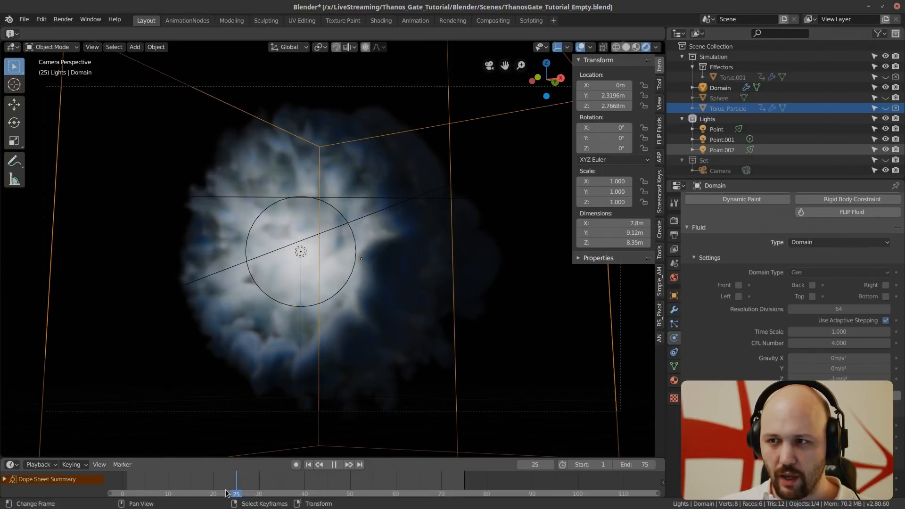
left_click(185, 481)
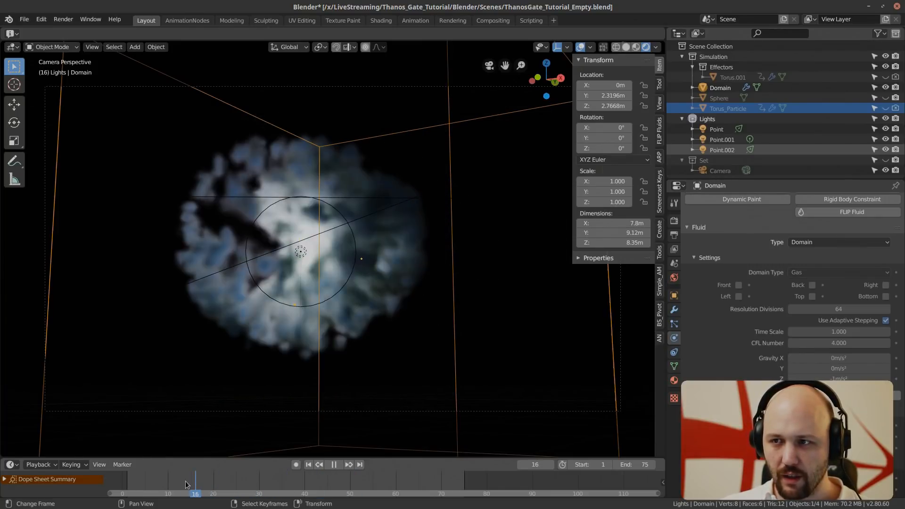
left_click(210, 485)
key("space")
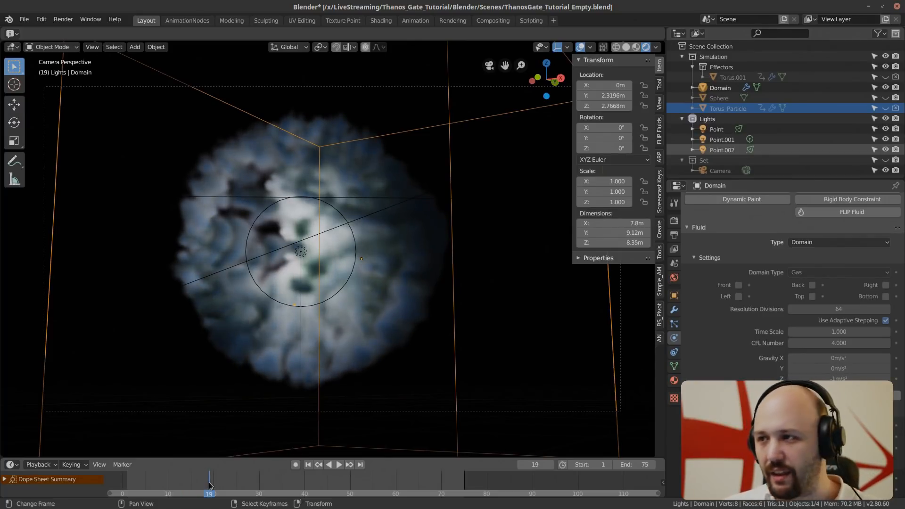
Step: In the scene's render settings, set the volumetric tile size to 8px and the volumetric samples to 32
left_click(625, 48)
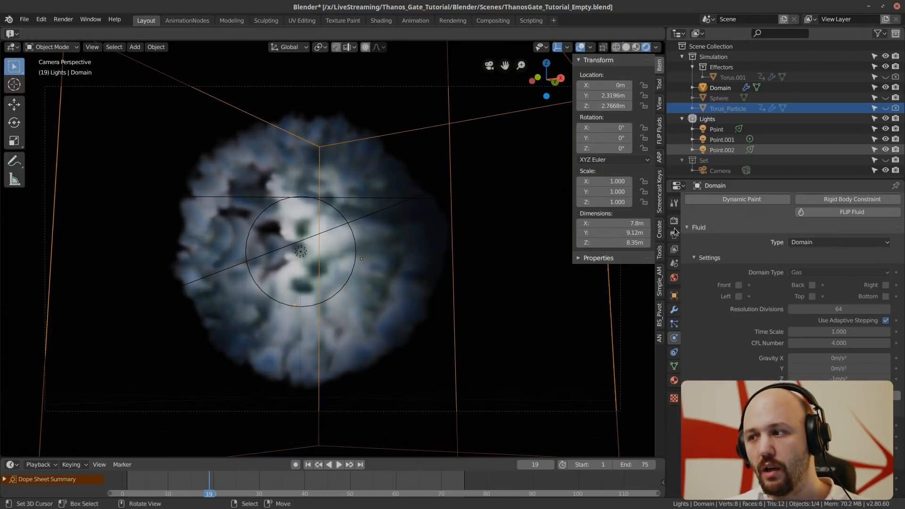
left_click(674, 220)
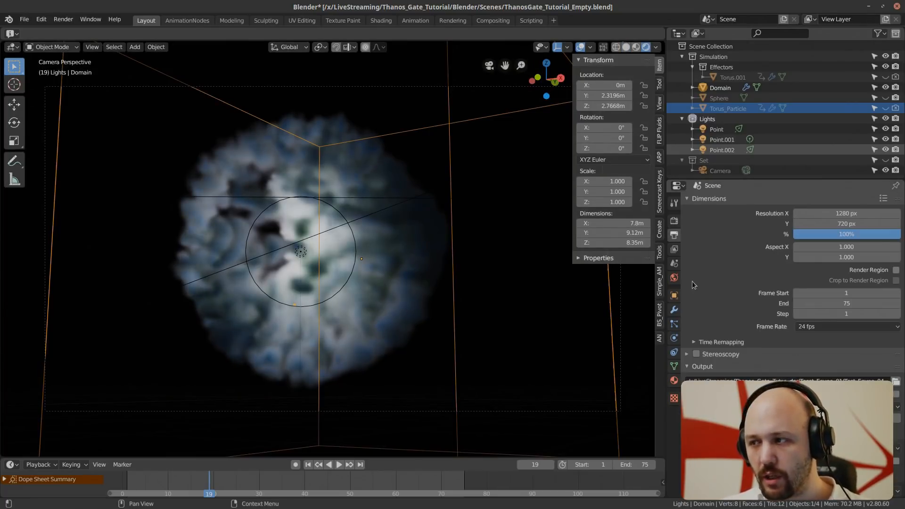
scroll(692, 281, "down", 5)
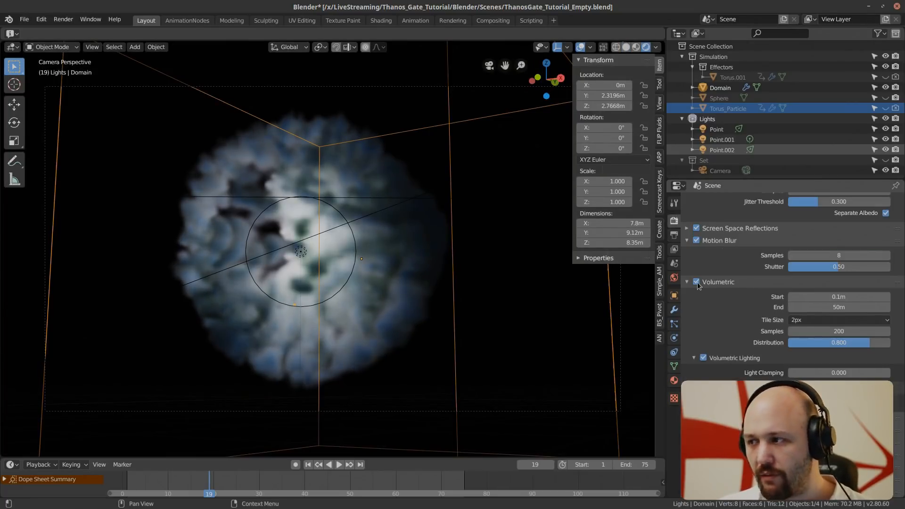
left_click(816, 320)
left_click(819, 341)
left_click(846, 331)
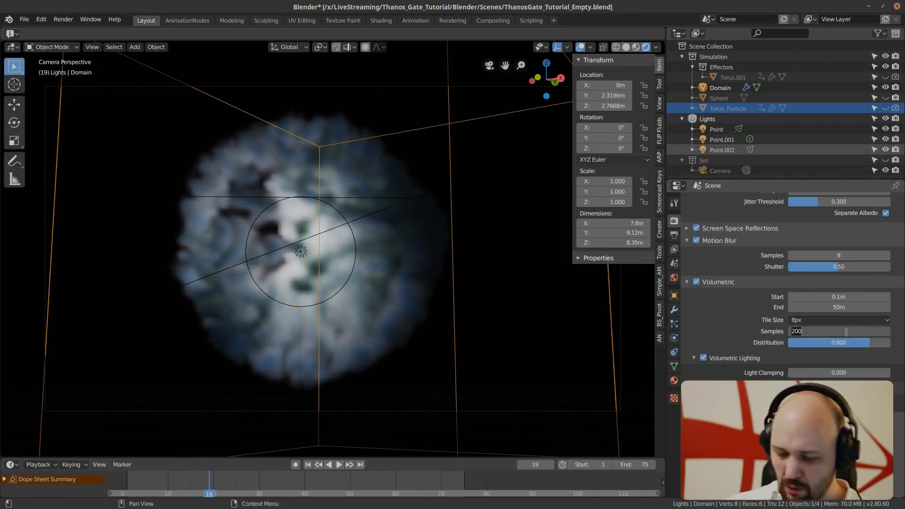
type("32")
key("Return")
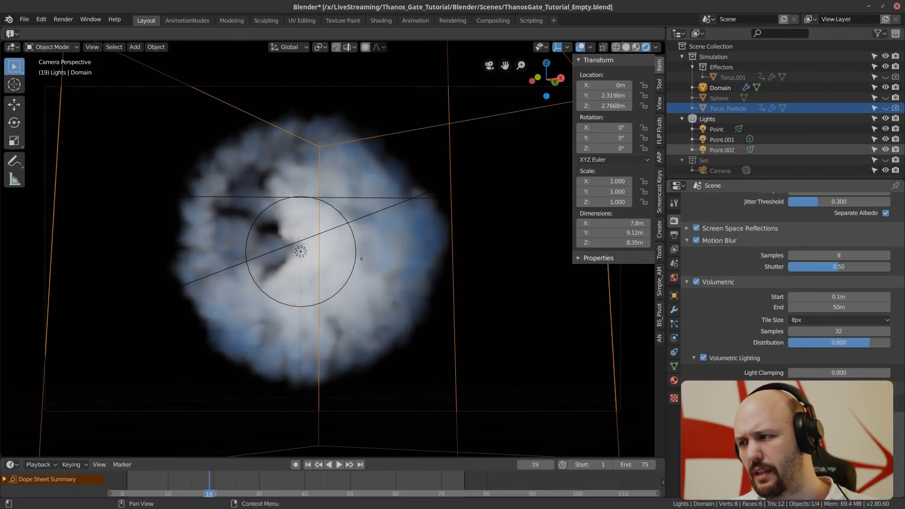
Step: Switch Volumetric Lighting off and back on to compare the rendered smoke
left_click(703, 358)
left_click(704, 358)
left_click(703, 358)
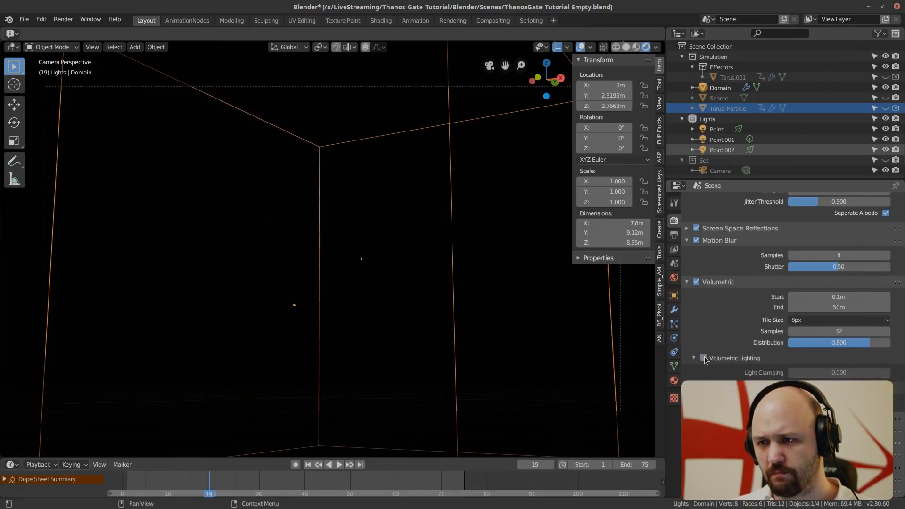
left_click(703, 358)
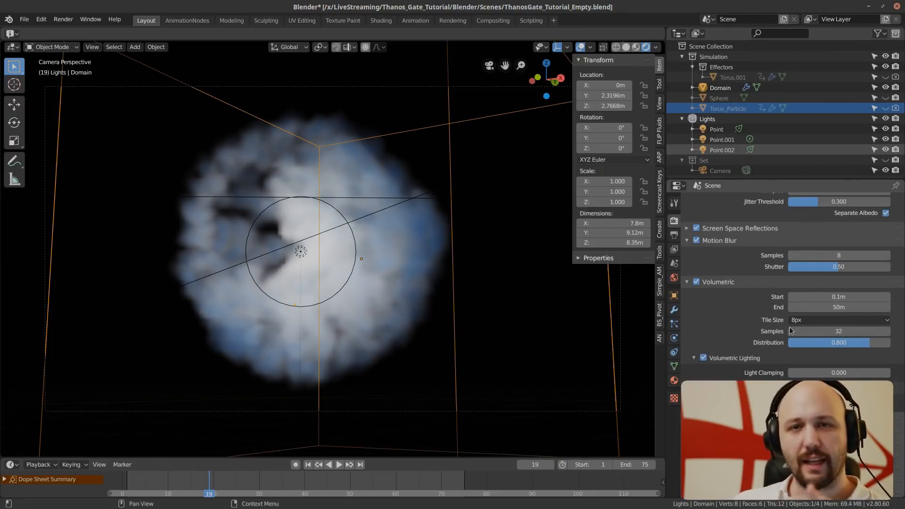
Step: Play the rendered smoke up to frame 45, view the whole domain from outside, and return to the camera view
key("space")
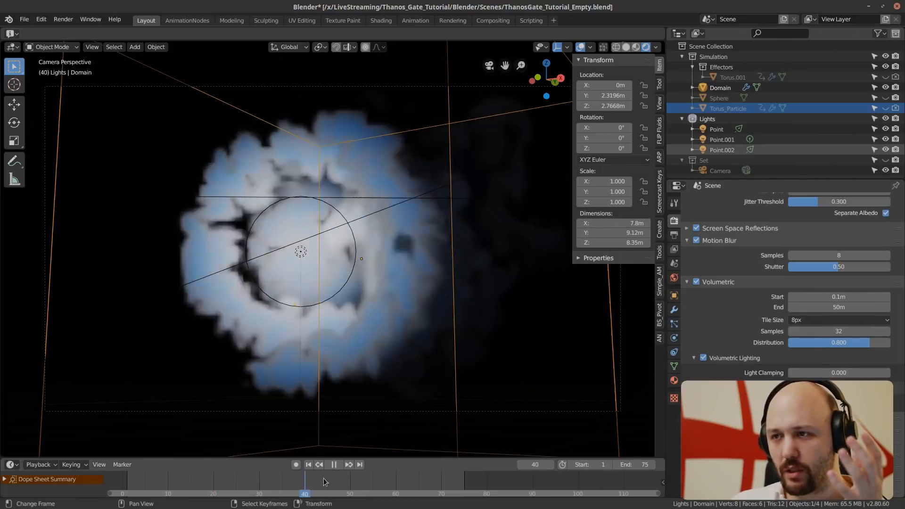
key("space")
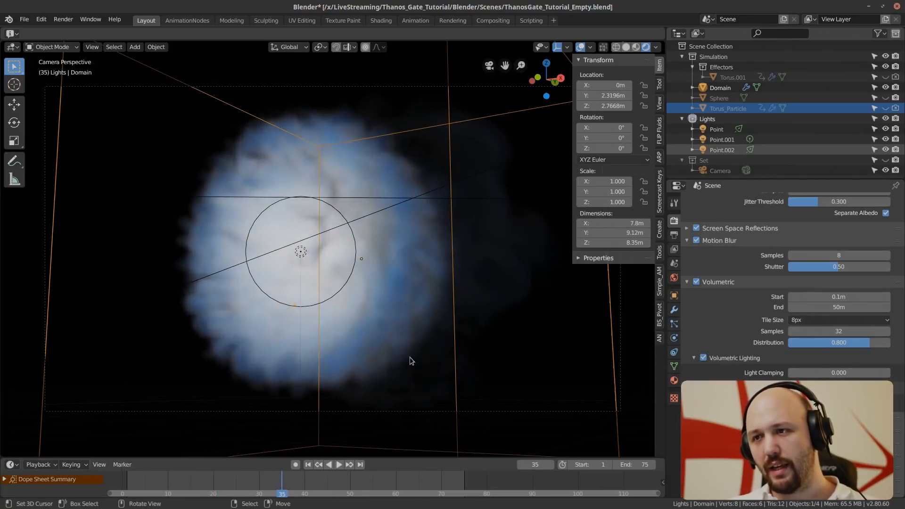
key("space")
middle_click_drag(230, 207, 339, 259)
scroll(414, 301, "down", 4)
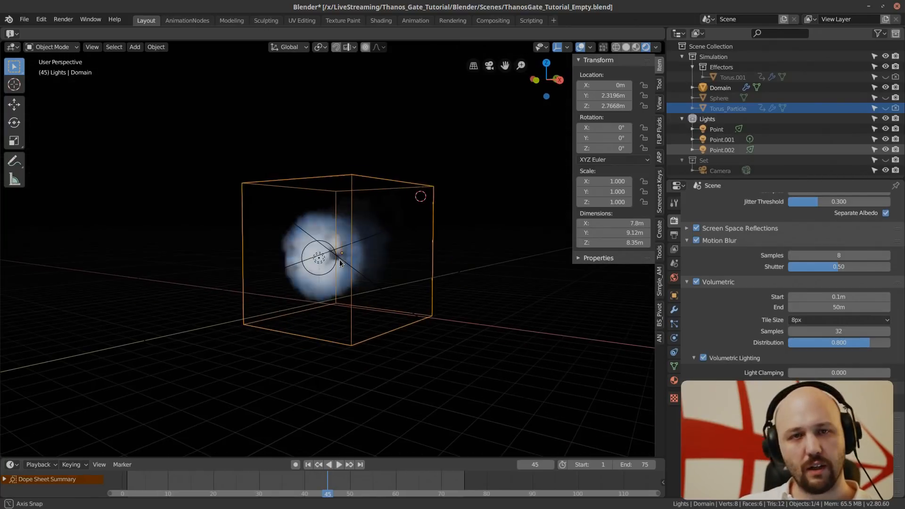
key("KP_0")
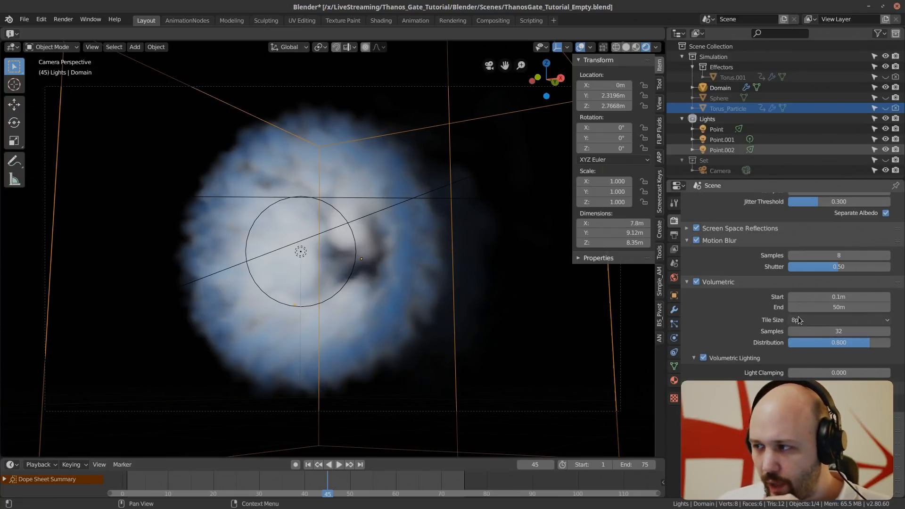
Step: Set the volumetric samples to 200 and the volumetric tile size to 2px
left_click(808, 331)
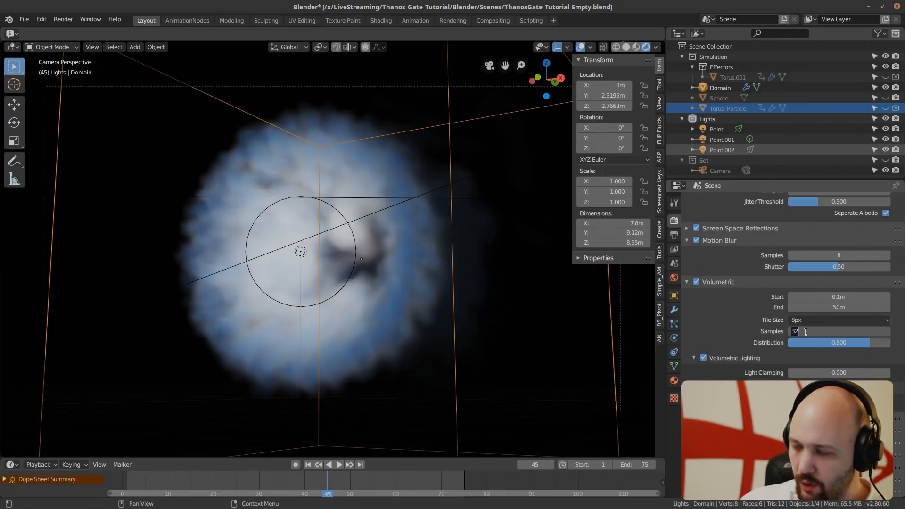
key("Return")
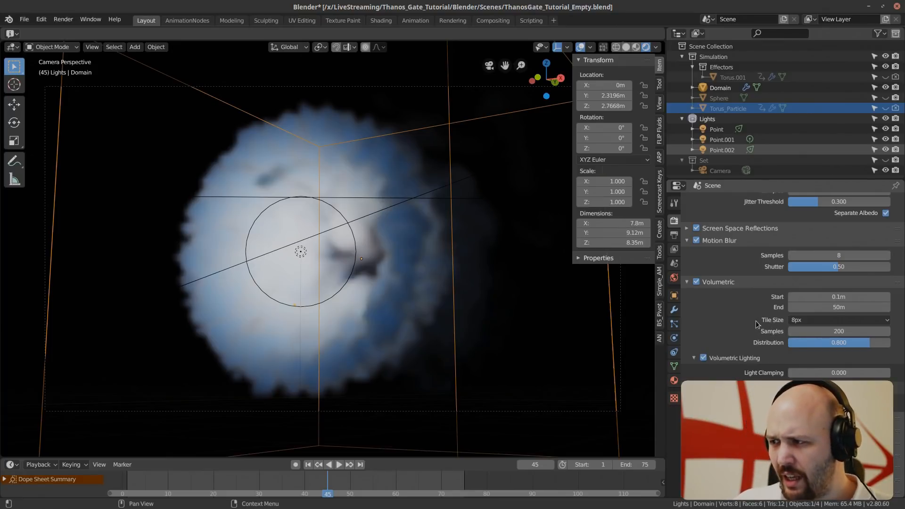
left_click(827, 324)
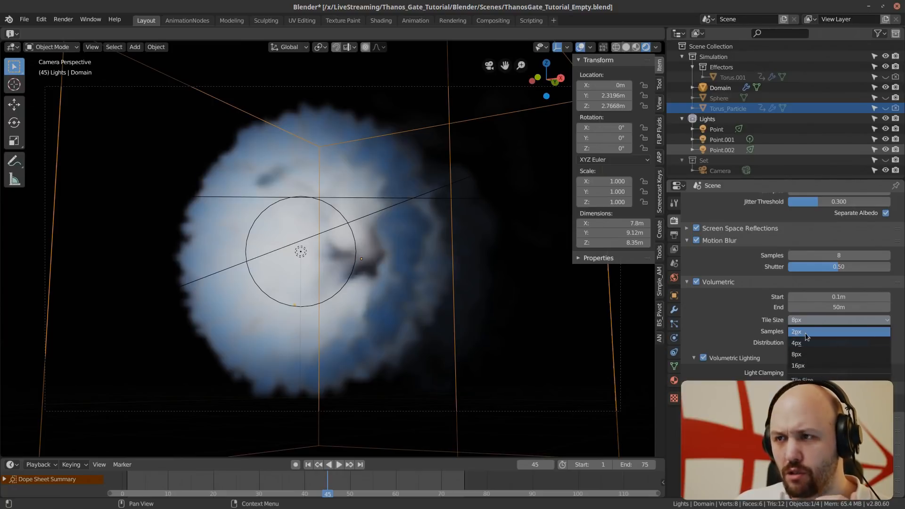
left_click(807, 332)
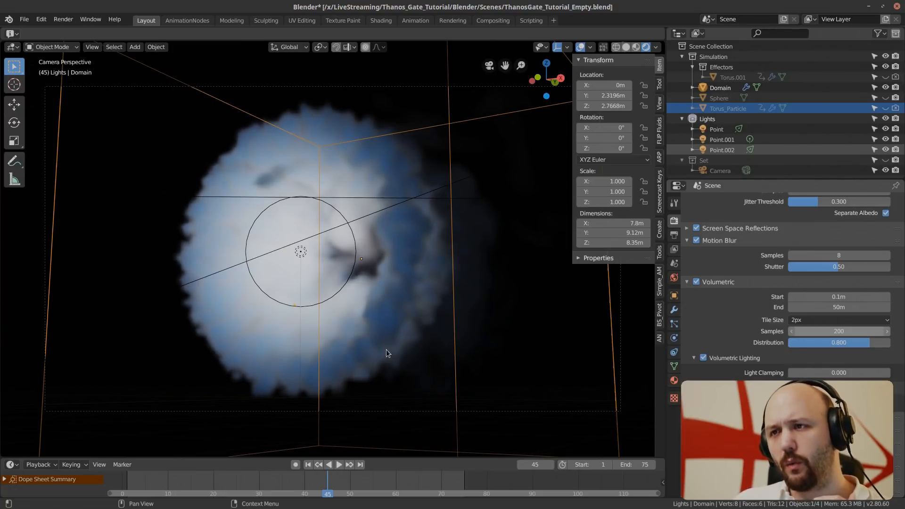
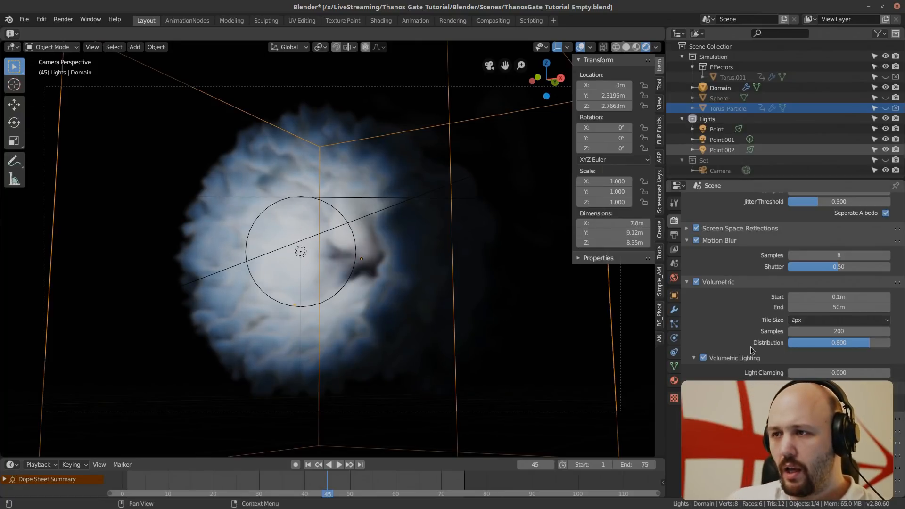
Step: Step the timeline back to frame 42 and set the volumetric tile size to 4px
key("Left")
key("Left")
key("Left")
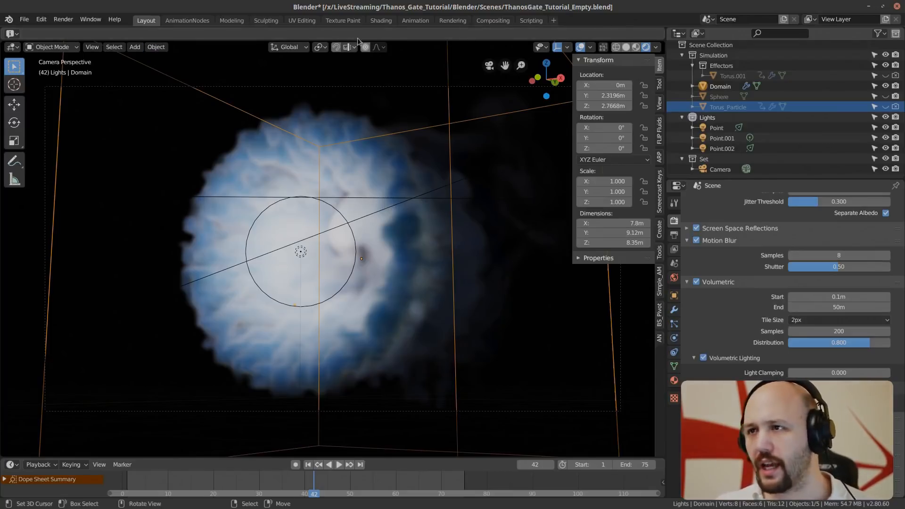
left_click(810, 320)
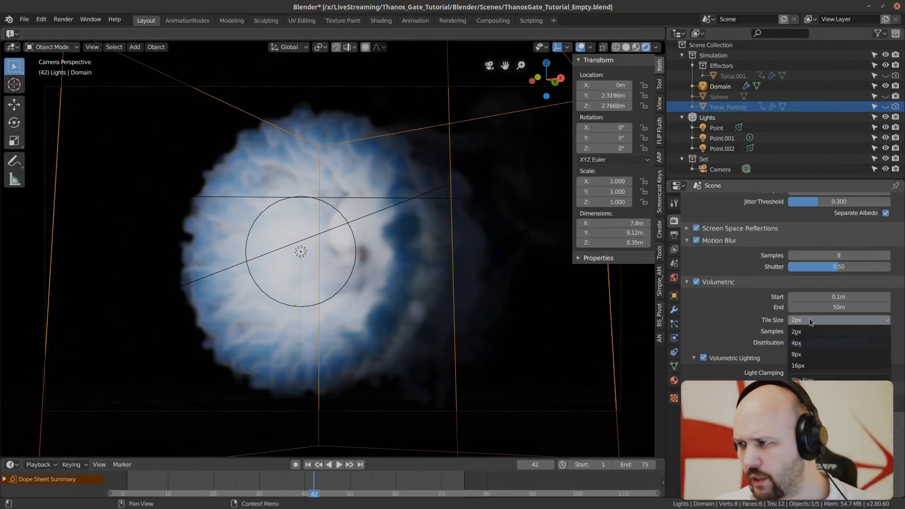
left_click(805, 344)
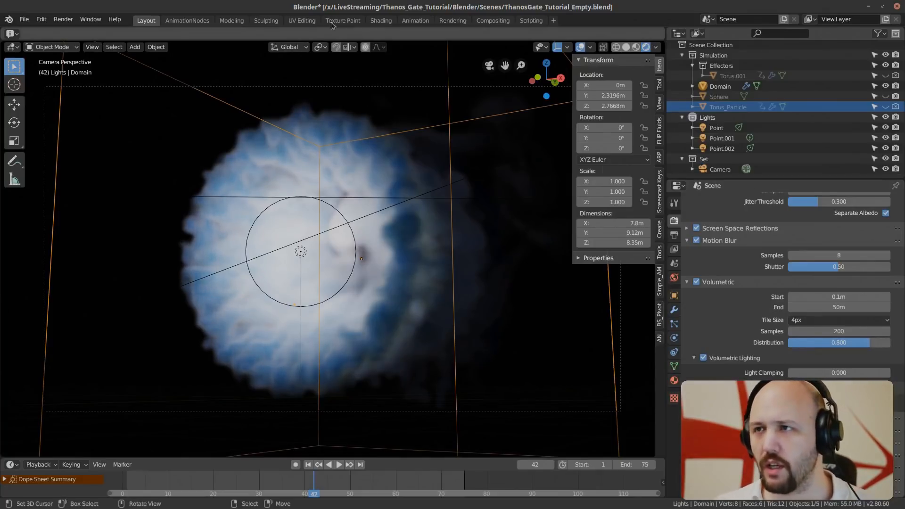
Step: Switch to the Shading workspace with a rendered preview and bring the whole smoke domain material node tree into view
left_click(380, 21)
left_click(726, 35)
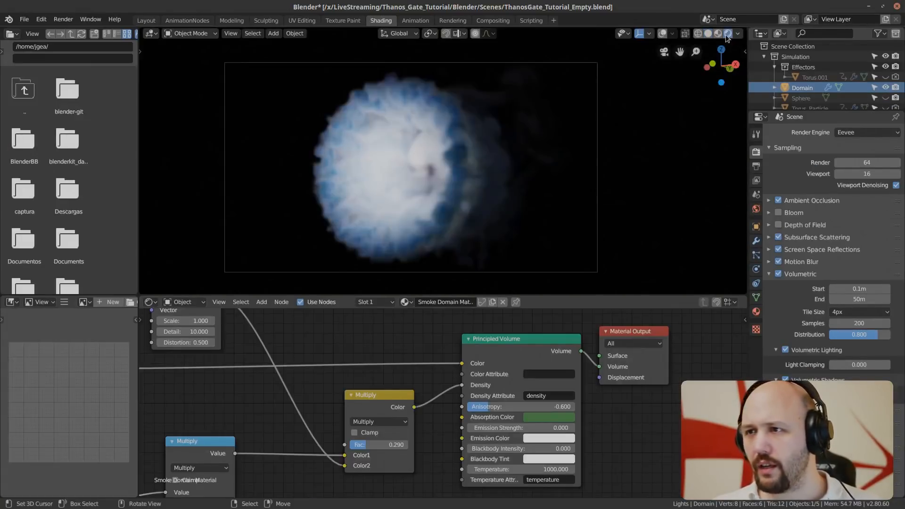
scroll(377, 373, "down", 3)
middle_click_drag(322, 348, 405, 349)
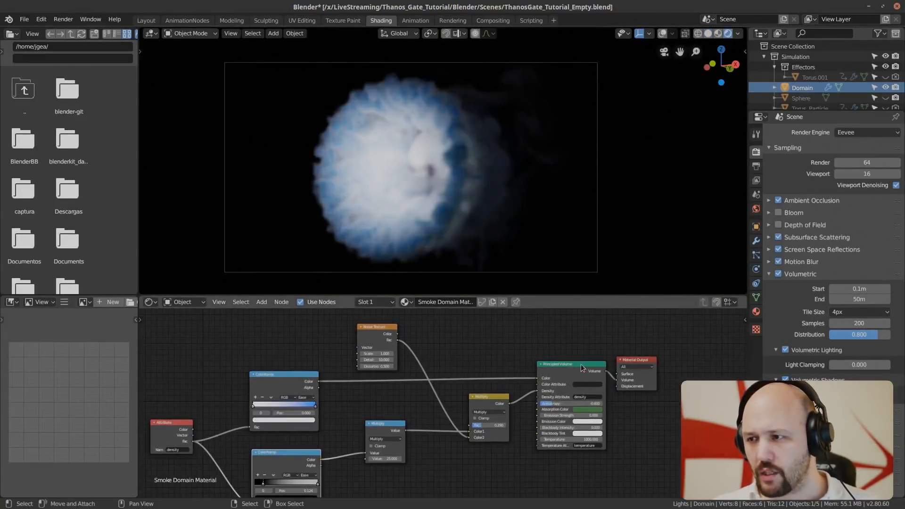
Step: Examine the Principled Volume node, its anisotropy setting and the nodes feeding it
scroll(580, 358, "up", 2)
middle_click_drag(582, 354, 367, 342)
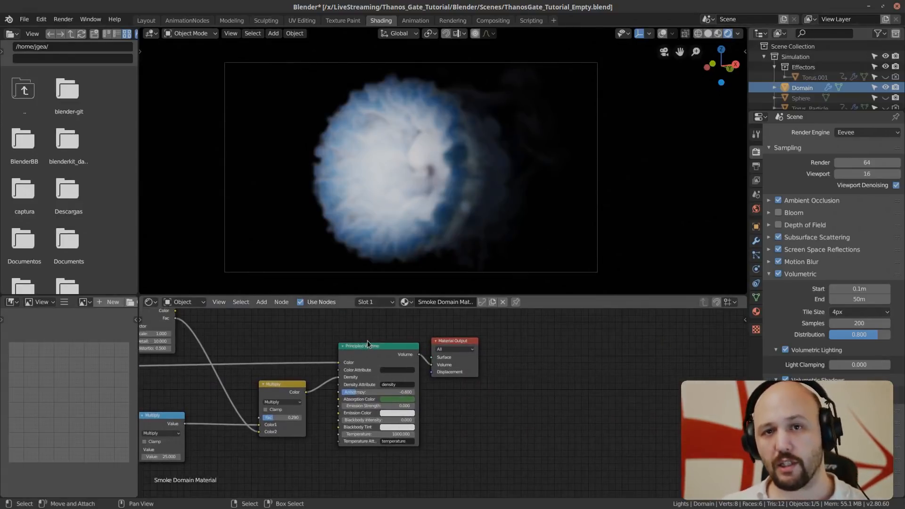
scroll(367, 340, "up", 2)
middle_click_drag(347, 379, 389, 387)
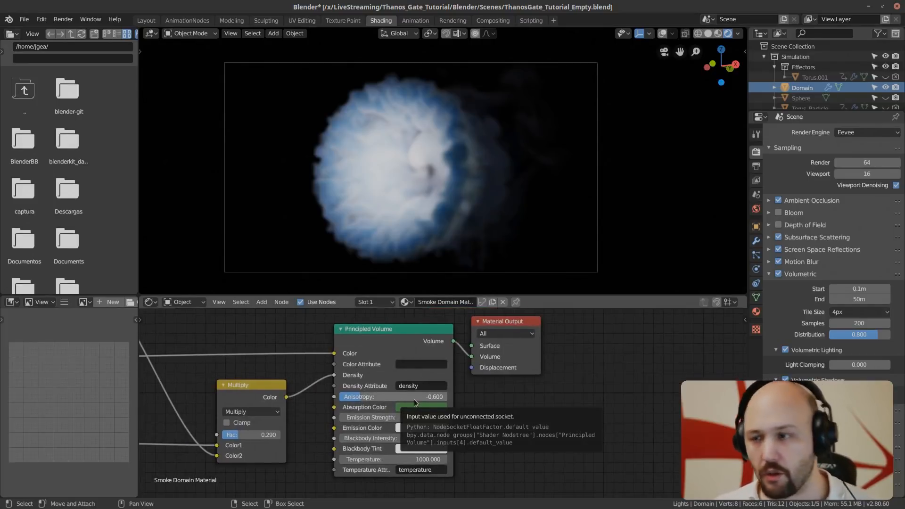
middle_click_drag(391, 377, 452, 384)
scroll(454, 384, "down", 3)
middle_click_drag(380, 396, 505, 397)
scroll(459, 404, "down", 2)
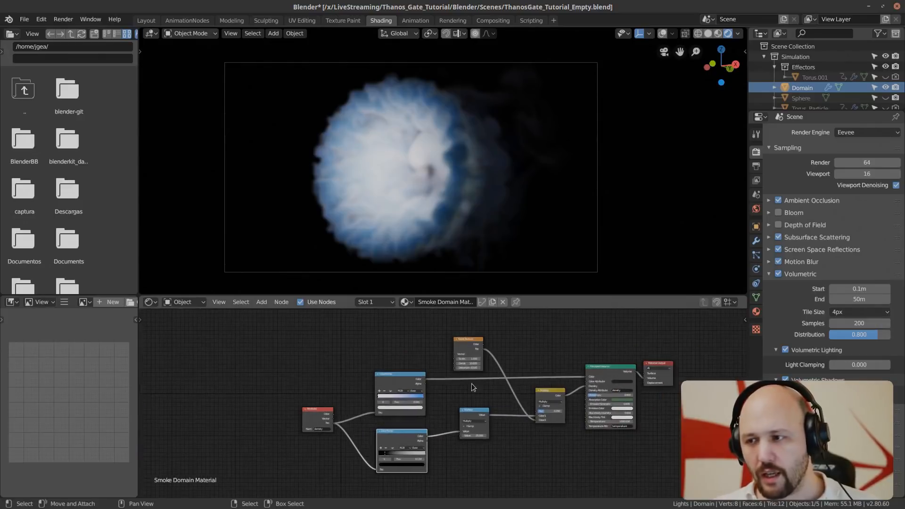
Step: Disconnect the links feeding the Principled Volume's Color and Density inputs
scroll(505, 384, "up", 8)
middle_click_drag(452, 408, 188, 423)
scroll(417, 405, "up", 5)
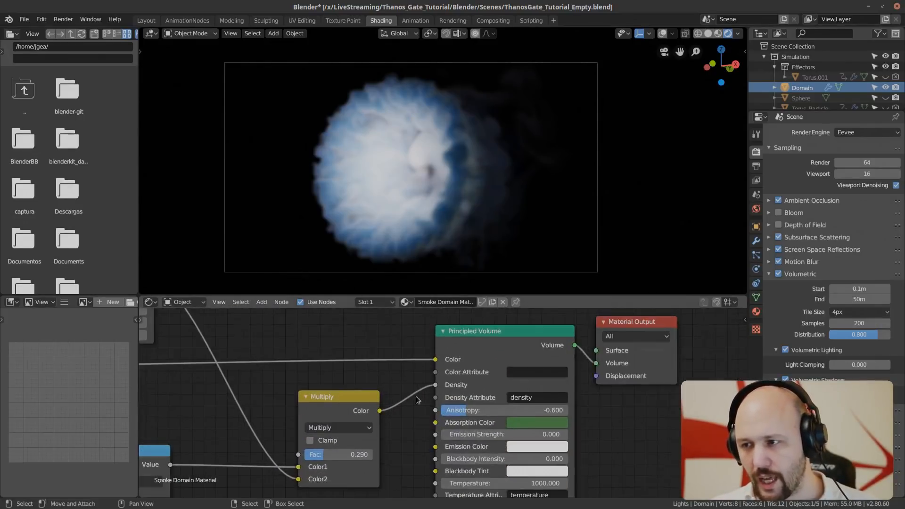
left_click_drag(435, 359, 460, 400)
middle_click_drag(460, 401, 416, 407)
Step: Set the Principled Volume's density to 5 and its anisotropy to 0
left_click(471, 390)
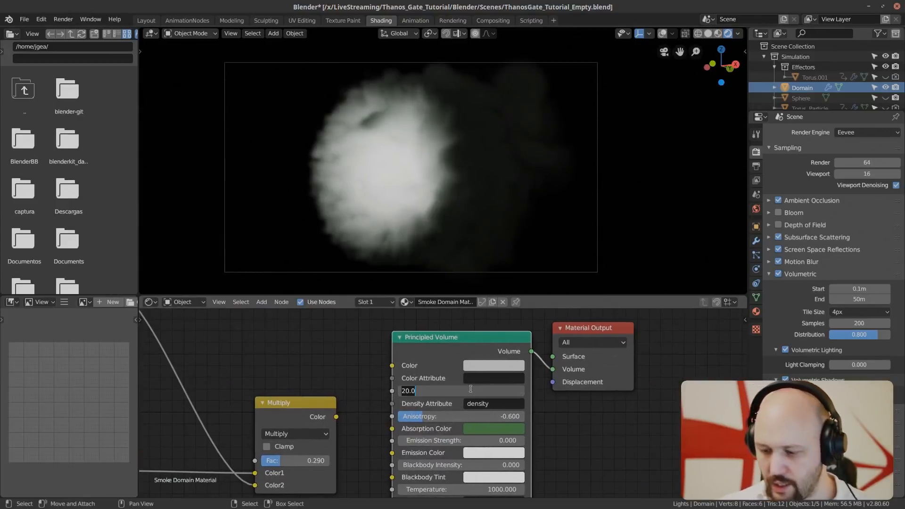
type("5")
key("Return")
left_click(464, 416)
type("0")
key("Return")
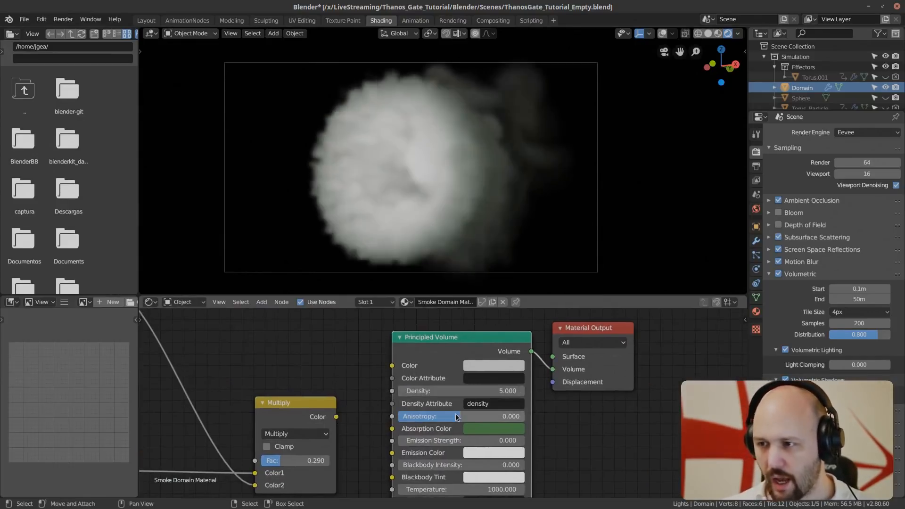
Step: Set the Principled Volume's absorption color to black and its density to 20
left_click(480, 429)
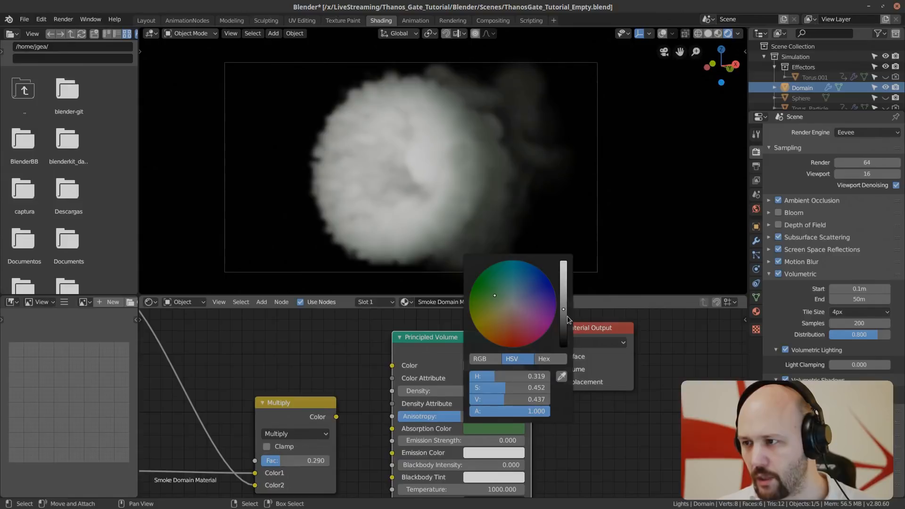
left_click_drag(563, 311, 565, 351)
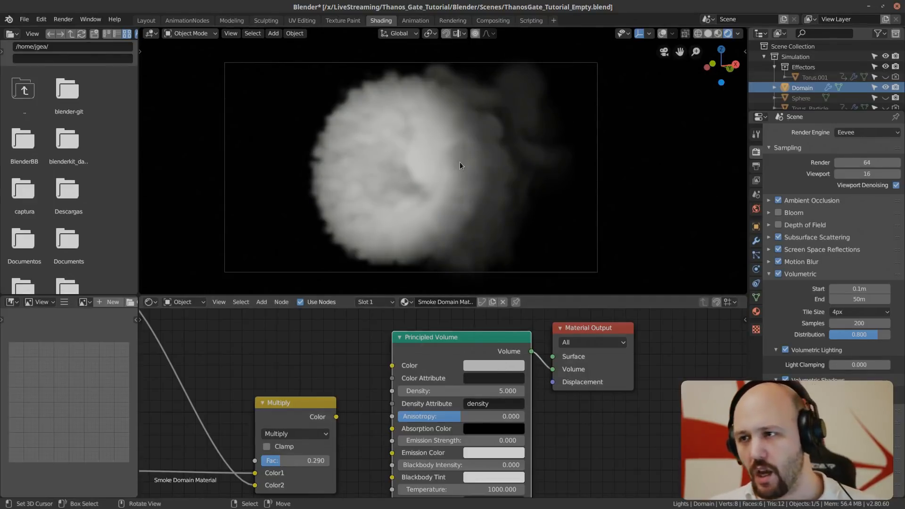
left_click(477, 390)
type("20")
key("Return")
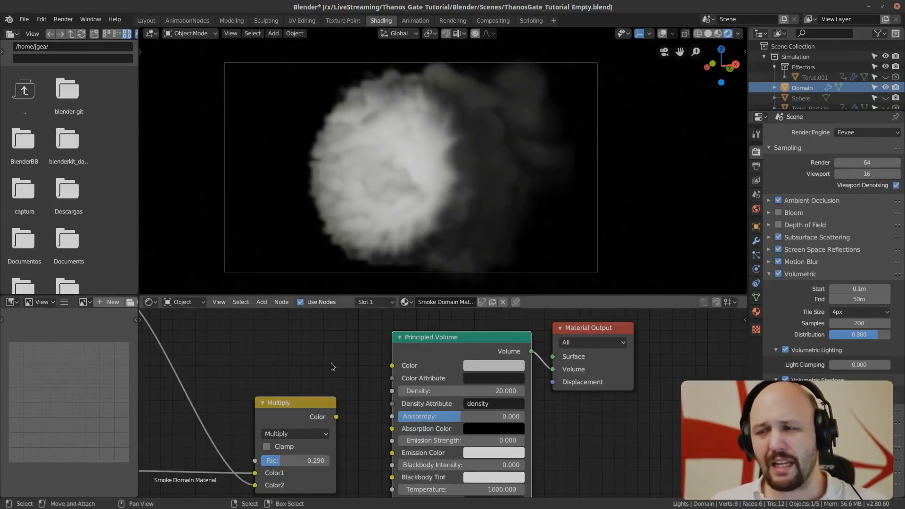
Step: Connect the Color output of the white-to-blue ColorRamp to the Principled Volume's Color input
scroll(334, 368, "down", 2)
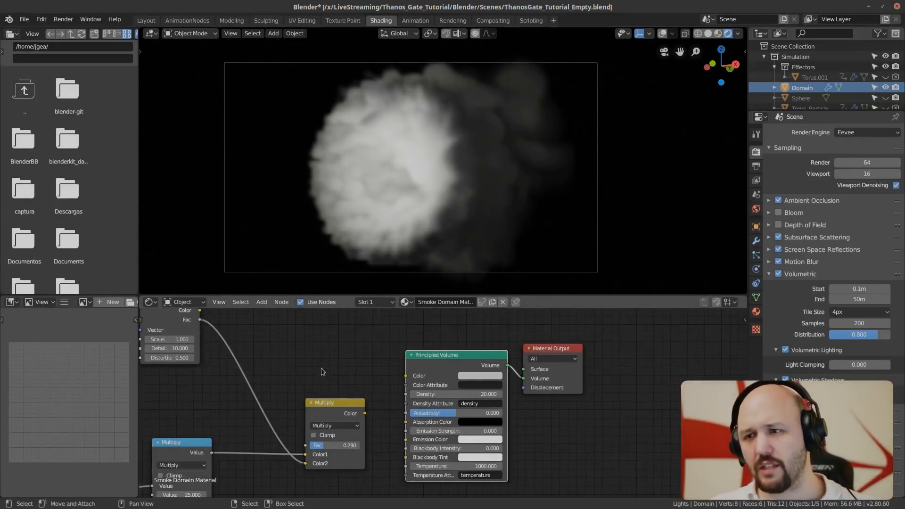
middle_click_drag(350, 354, 555, 344)
middle_click_drag(366, 428, 521, 381)
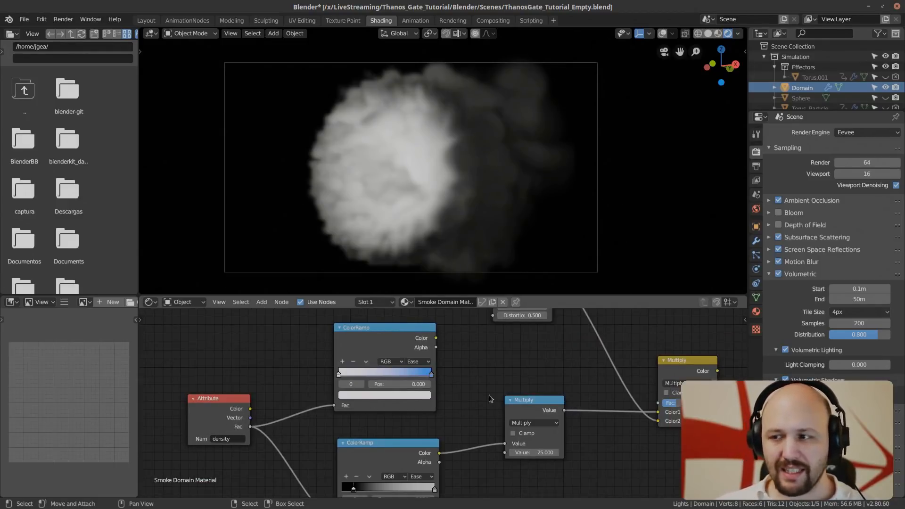
scroll(466, 407, "down", 2)
middle_click_drag(592, 378, 541, 380)
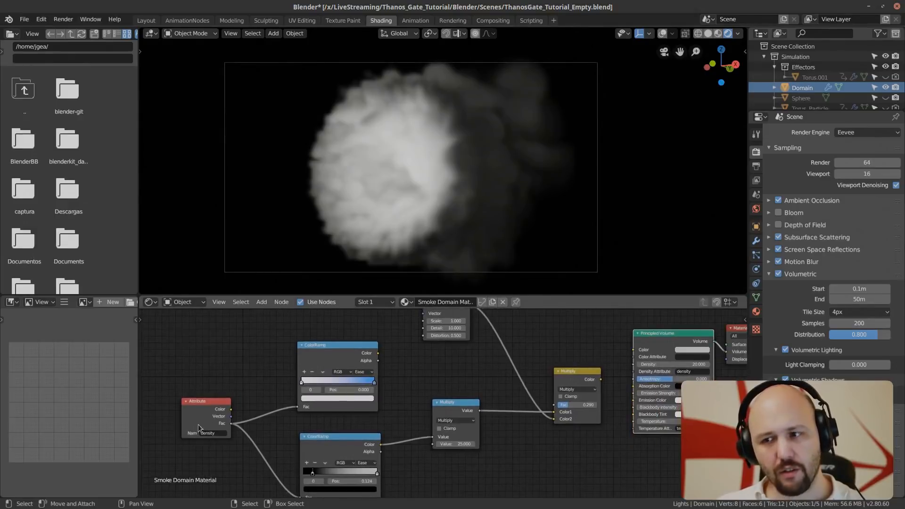
scroll(198, 427, "up", 4)
middle_click_drag(168, 450, 269, 434)
middle_click_drag(514, 362, 484, 403)
mouse_move(352, 367)
left_mouse_down()
mouse_move(343, 366)
mouse_move(366, 370)
left_mouse_up()
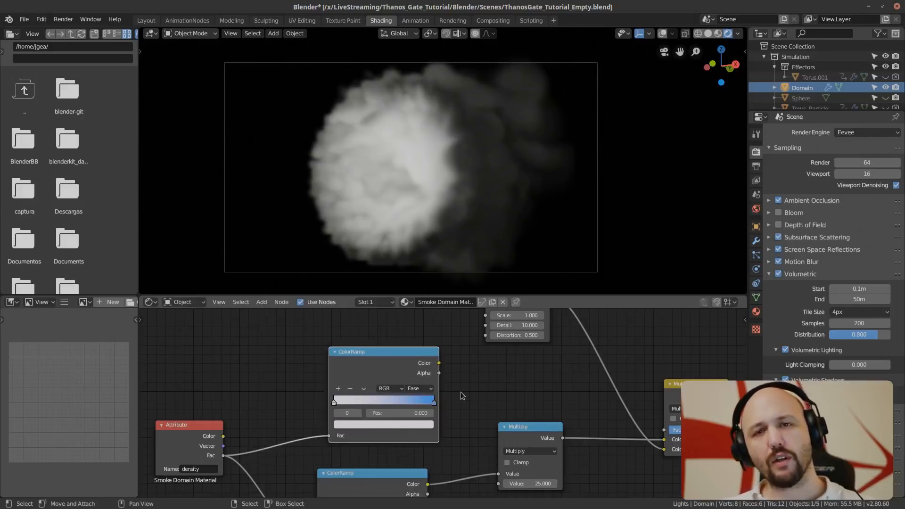
middle_click_drag(550, 374, 355, 375)
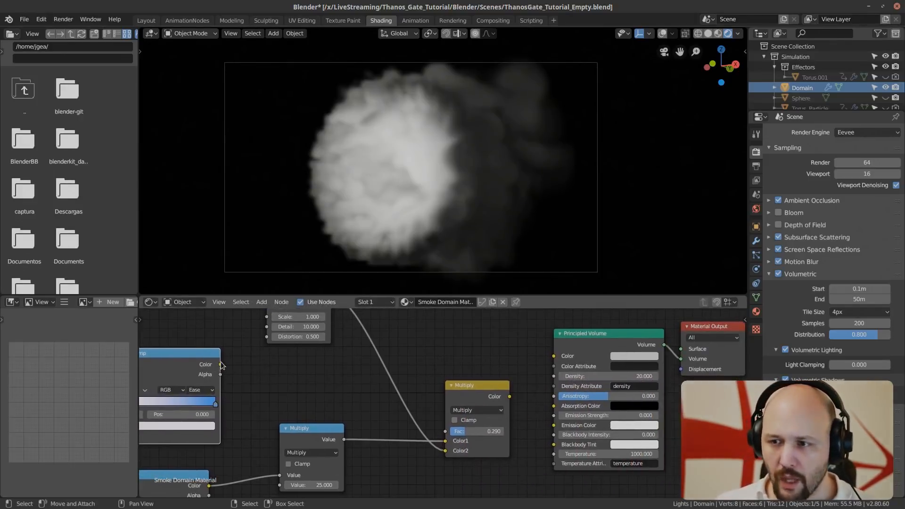
left_click_drag(220, 364, 554, 355)
Step: Try sliding the color stops of the white-to-blue ColorRamp and cancel the change
middle_click_drag(308, 382, 507, 318)
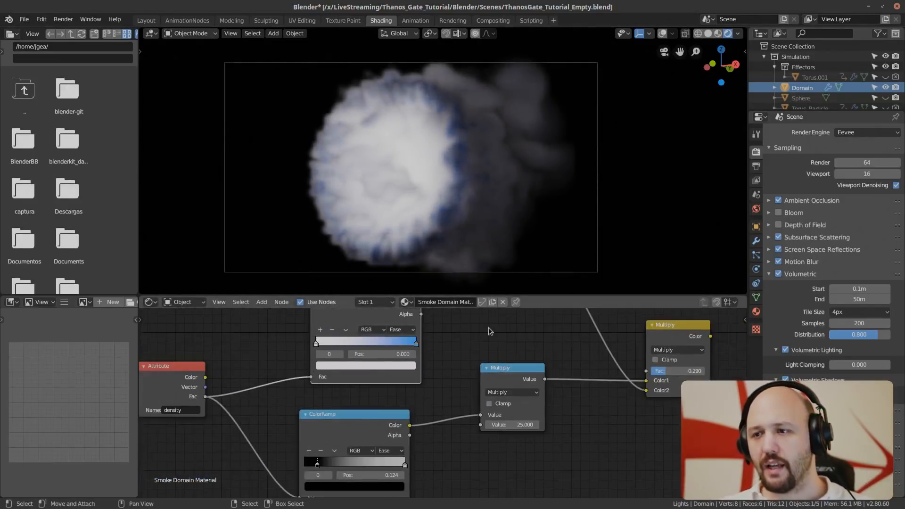
scroll(371, 354, "up", 2)
middle_click_drag(515, 382, 518, 385)
mouse_move(457, 376)
left_mouse_down()
mouse_move(326, 386)
mouse_move(460, 377)
left_mouse_up()
left_click_drag(311, 376, 403, 384)
key("Escape")
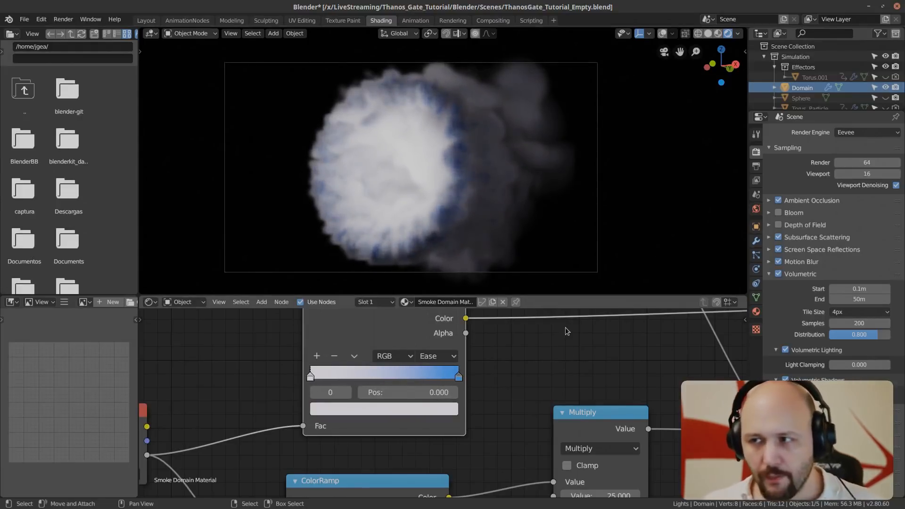
Step: Move the black stop of the black-to-grey ColorRamp to position 0
scroll(505, 383, "down", 2)
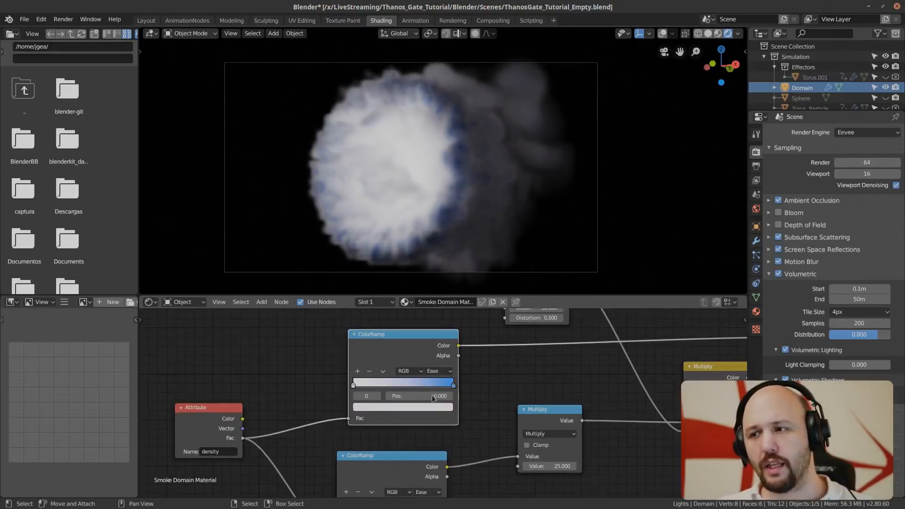
middle_click_drag(673, 375, 418, 391)
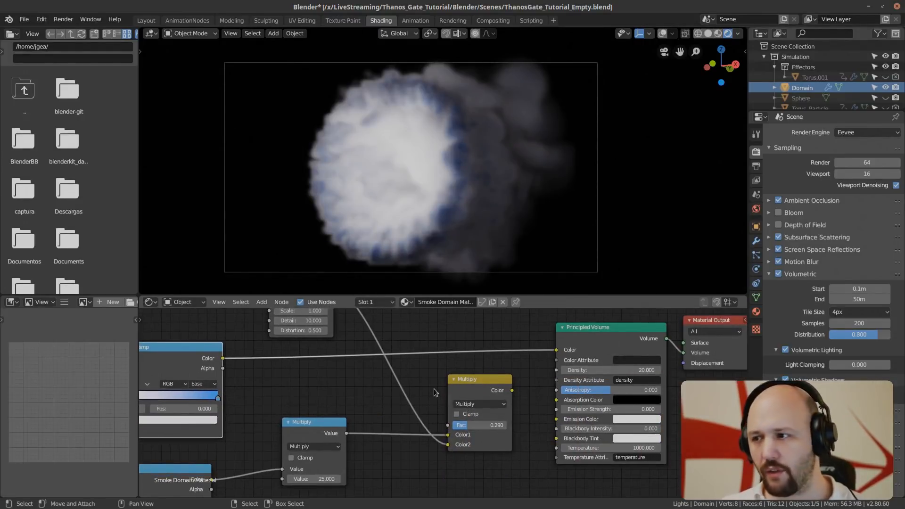
middle_click_drag(475, 414, 454, 387)
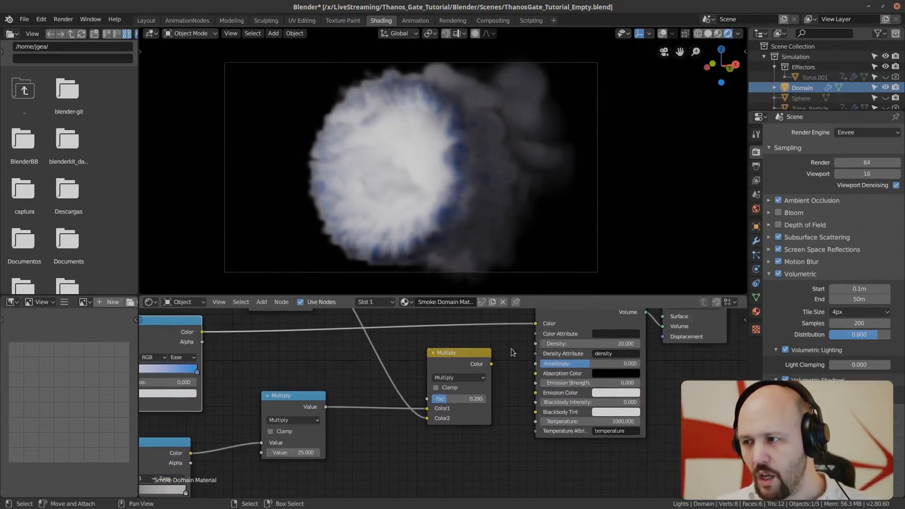
middle_click_drag(519, 341, 517, 361)
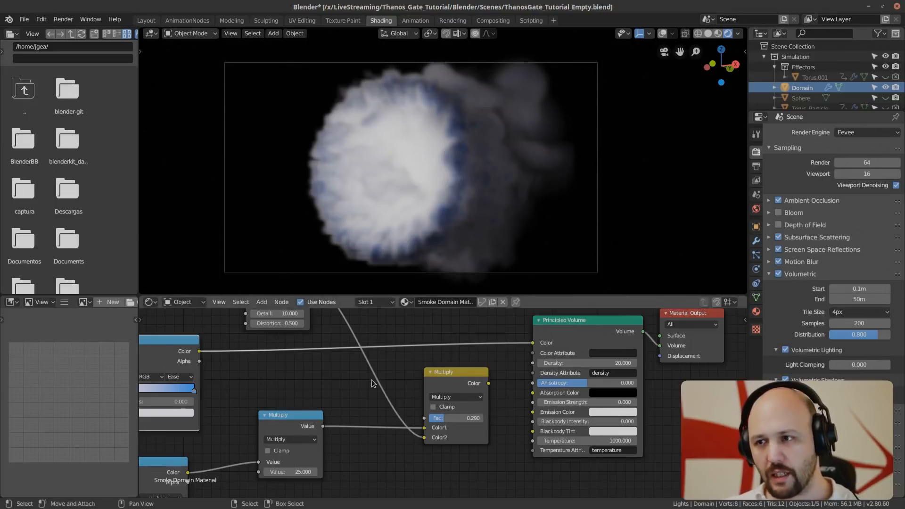
middle_click_drag(329, 386, 571, 332)
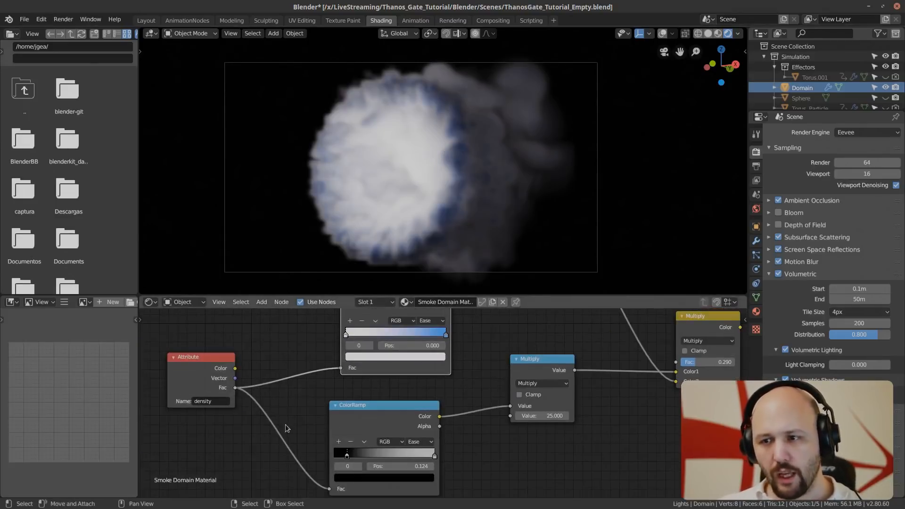
middle_click_drag(282, 423, 289, 387)
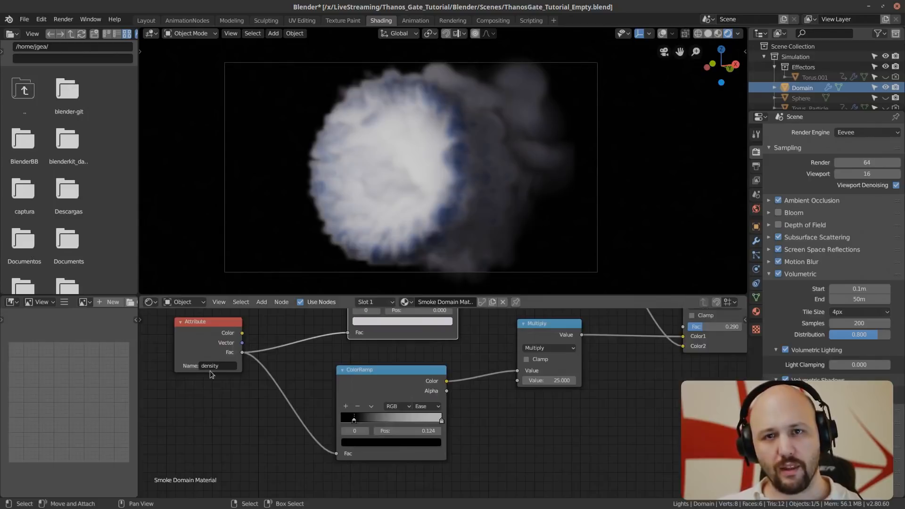
middle_click_drag(304, 439, 205, 405)
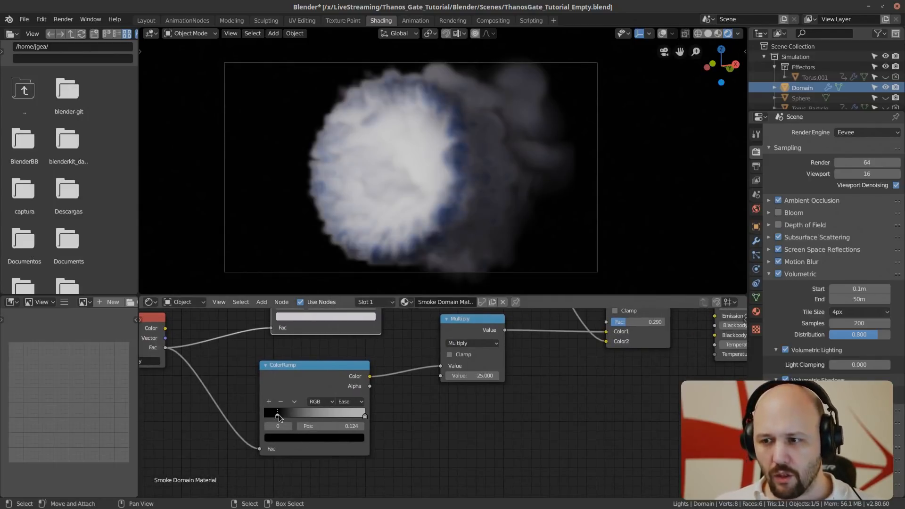
middle_click_drag(428, 382, 268, 442)
scroll(235, 408, "down", 3)
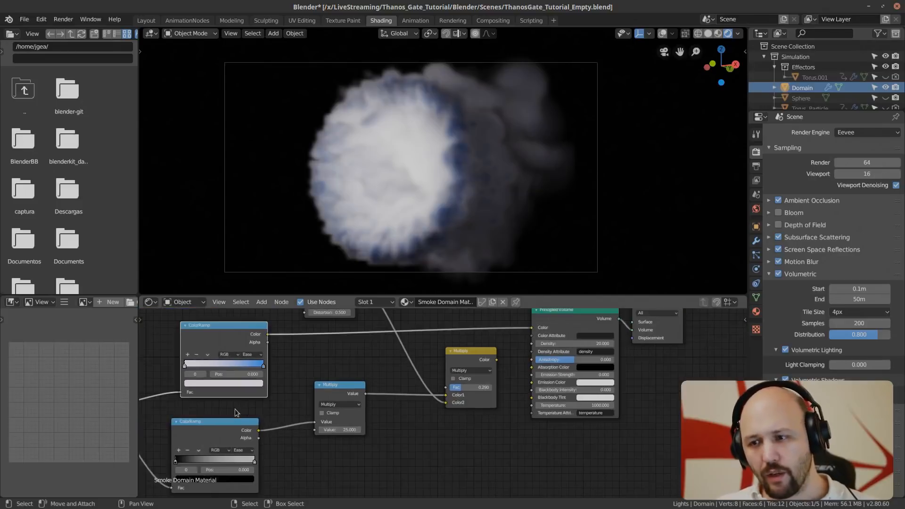
Step: Try feeding the black-to-grey ColorRamp directly into the Principled Volume's Density input, and disconnect it again
middle_click_drag(235, 409, 191, 425)
left_click_drag(214, 442, 493, 355)
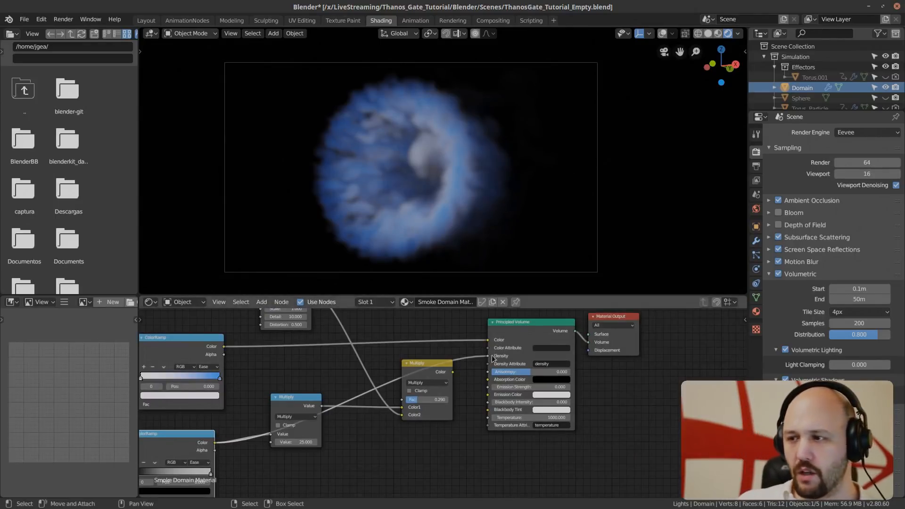
left_click_drag(490, 355, 476, 391)
scroll(539, 355, "up", 2)
middle_click_drag(539, 355, 438, 399)
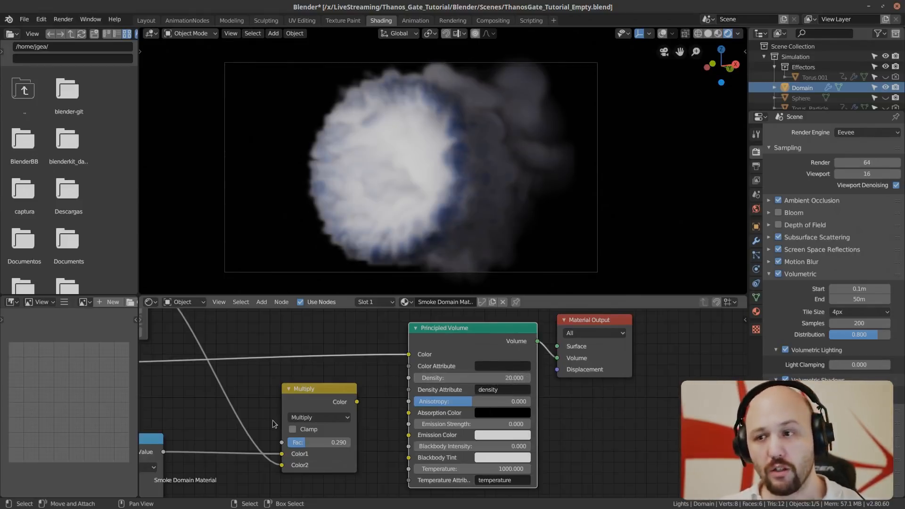
Step: Connect the Value output of the math Multiply node to the Principled Volume's Density input
scroll(278, 434, "down", 2)
middle_click_drag(278, 436, 423, 356)
scroll(331, 410, "up", 4)
middle_click_drag(372, 414, 413, 414)
left_click(230, 387)
left_click(415, 342)
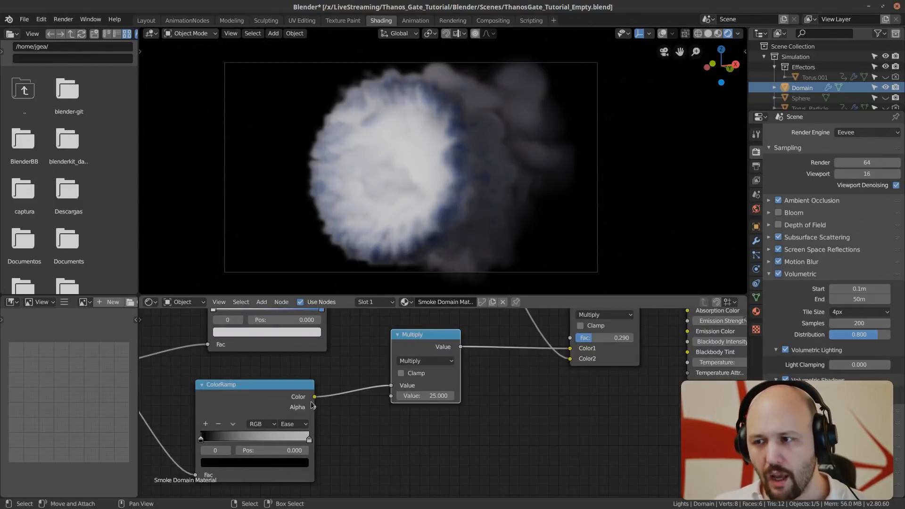
middle_click_drag(499, 385, 302, 445)
scroll(361, 447, "down", 2)
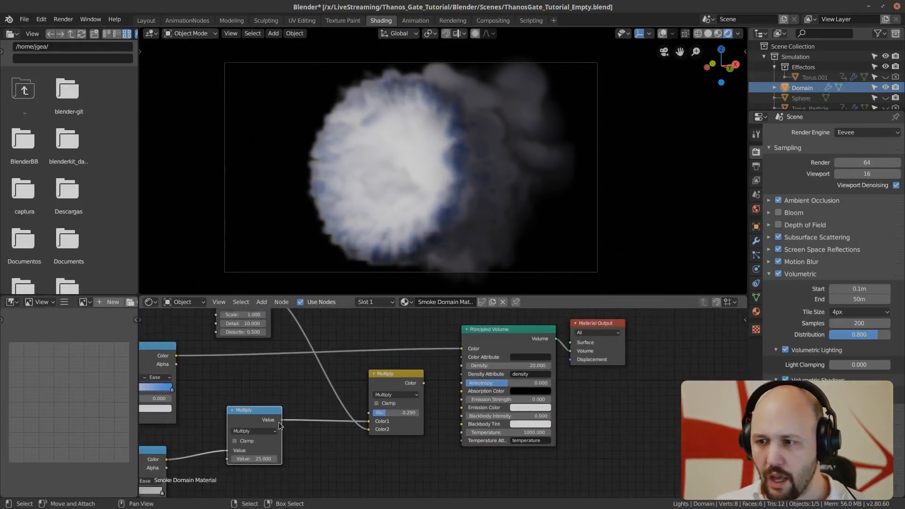
left_click_drag(281, 423, 461, 366)
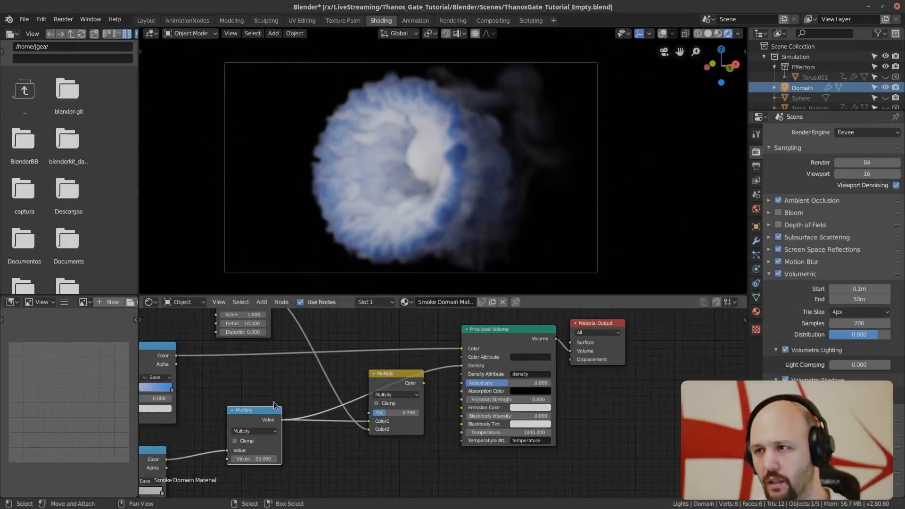
Step: Try 50 and 10 as the multiplier of the math Multiply node, and return it to 25
middle_click_drag(279, 399, 474, 375)
middle_click_drag(482, 464, 516, 406)
scroll(498, 381, "up", 1)
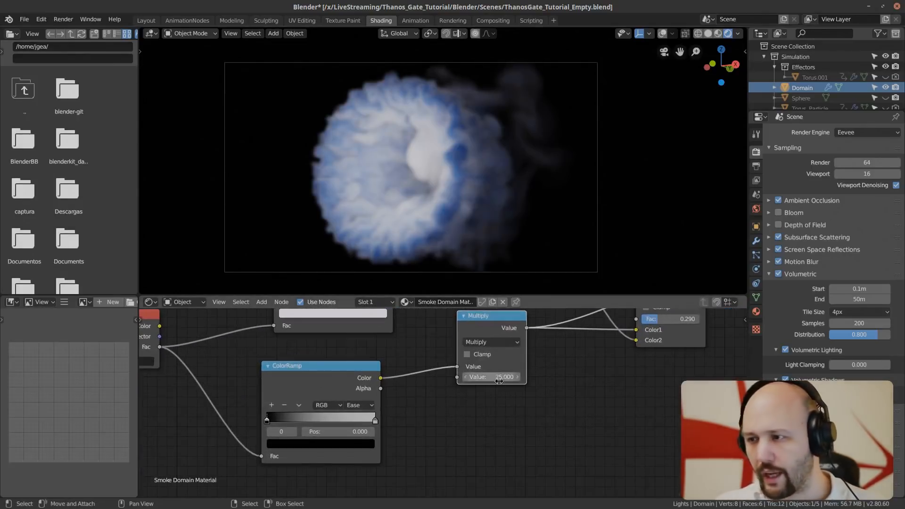
type("50")
key("Return")
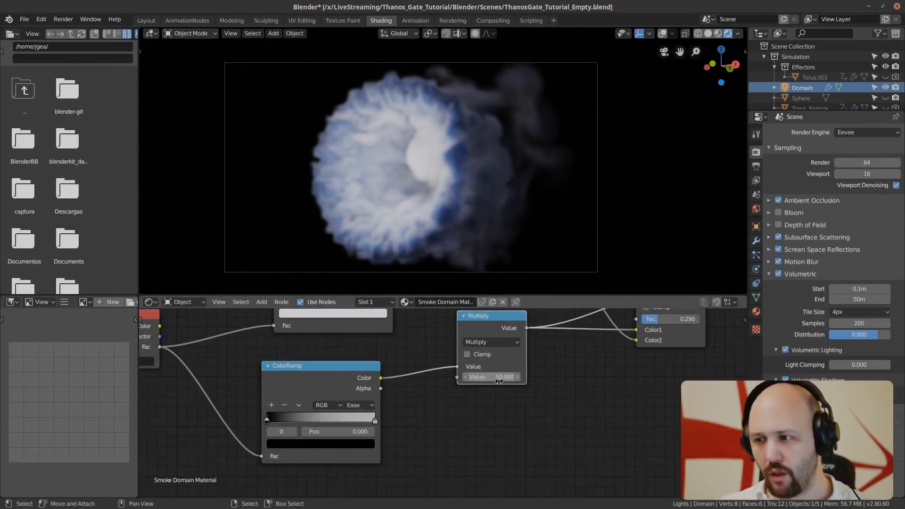
double_click(499, 377)
type("10")
key("Return")
double_click(498, 377)
type("25")
key("Return")
Step: Try sliding the black stop of the black-to-grey ColorRamp to position 0.639, and move it back to 0
middle_click_drag(418, 442, 461, 431)
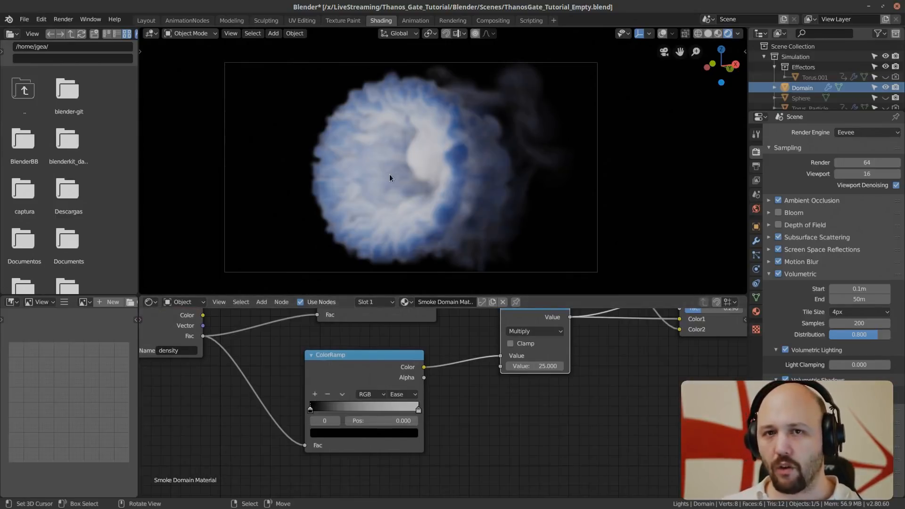
middle_click_drag(347, 404, 370, 404)
left_click_drag(335, 409, 410, 409)
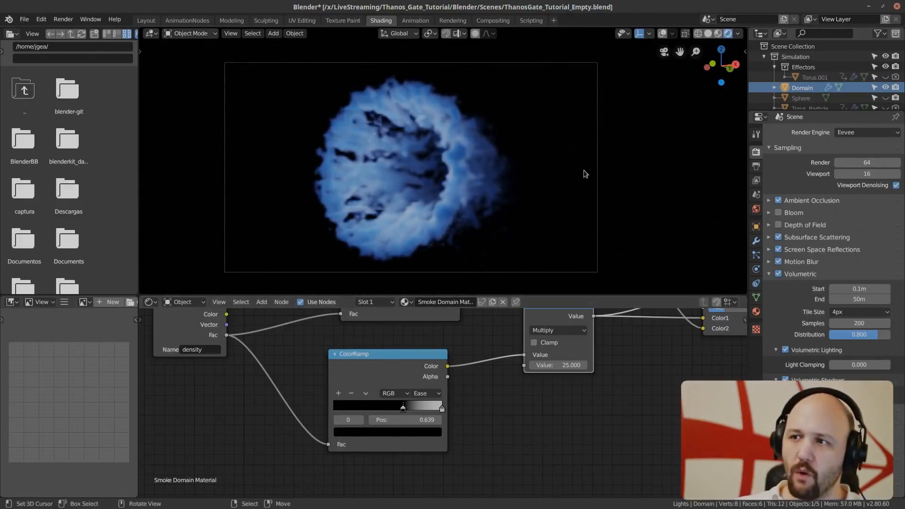
middle_click_drag(488, 206, 451, 200)
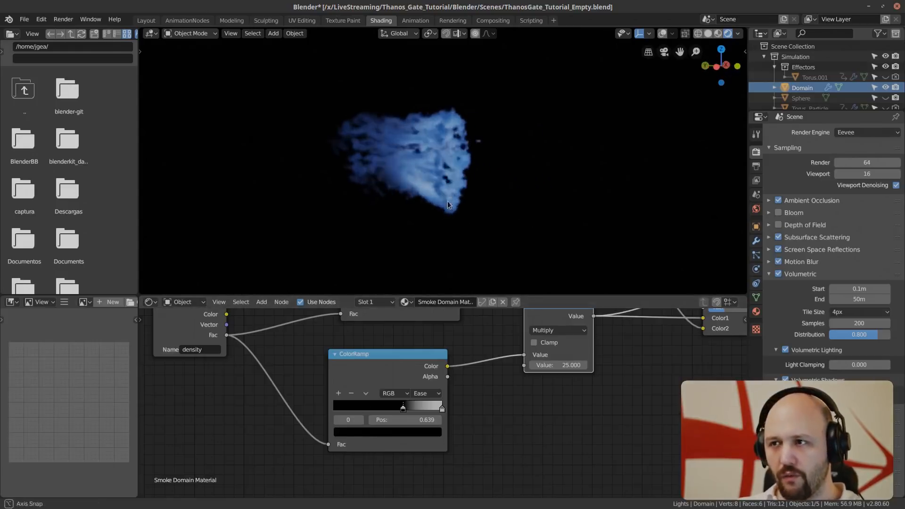
left_click_drag(401, 409, 325, 413)
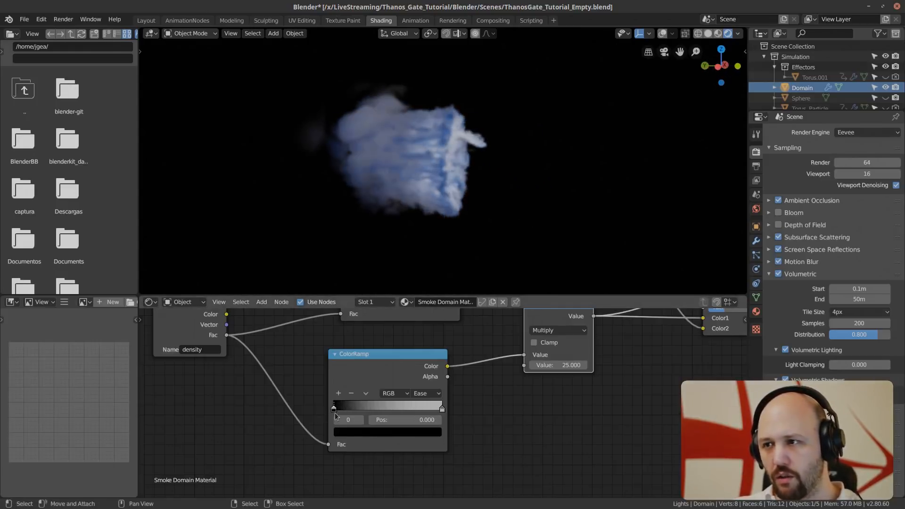
Step: Try the grey stop of the black-to-grey ColorRamp at position 0.071 and view the smoke through the camera
left_click_drag(442, 409, 341, 415)
middle_click_drag(434, 194, 317, 192)
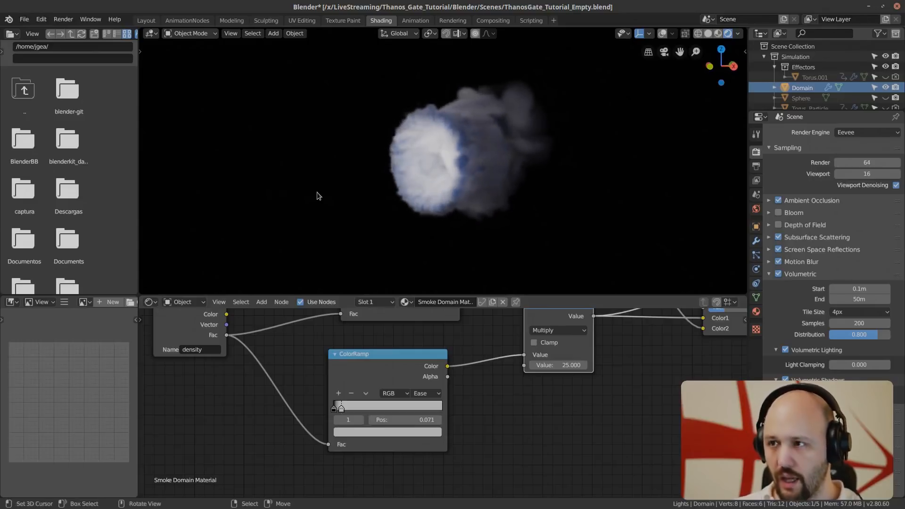
key("KP_0")
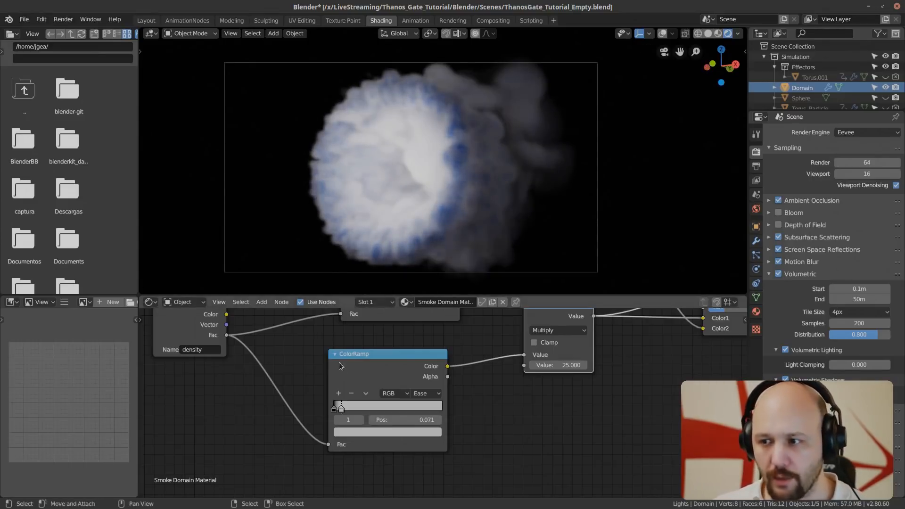
Step: Move the grey stop of the black-to-grey ColorRamp to position 0.996 and the black stop to 0.145
left_click_drag(340, 406, 481, 404)
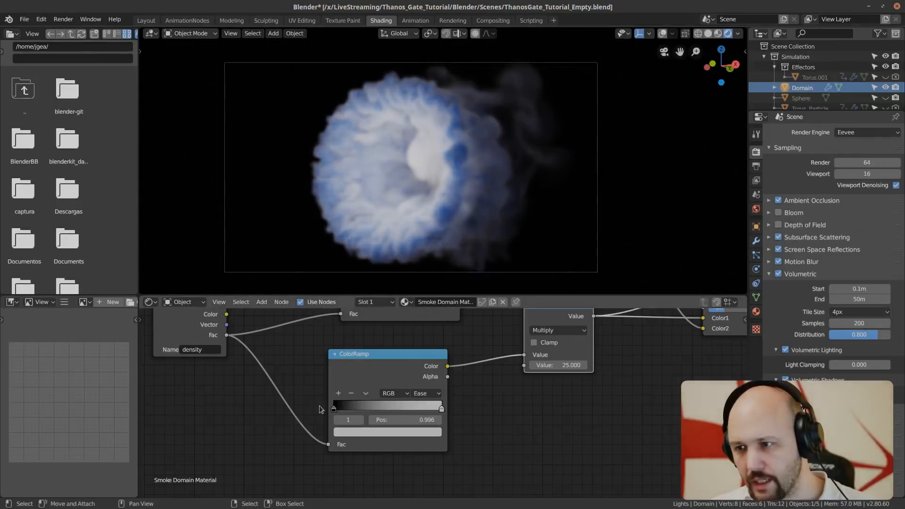
left_click_drag(333, 408, 349, 409)
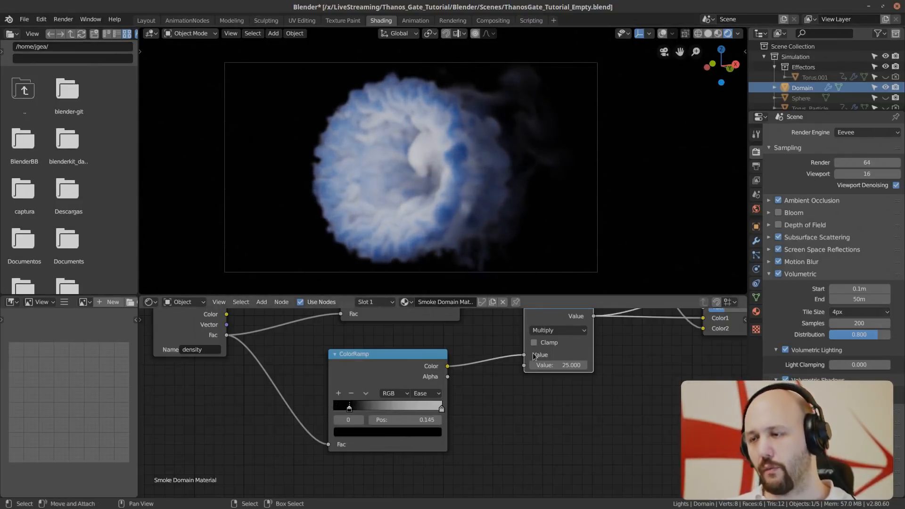
Step: Connect the Color output of the yellow Multiply mix node to the Principled Volume's Density input
scroll(619, 372, "down", 2)
middle_click_drag(619, 373, 445, 471)
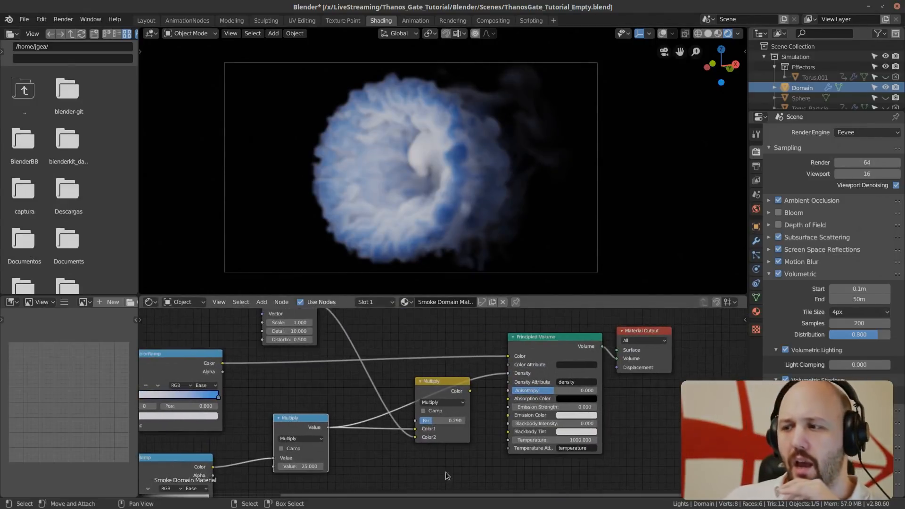
middle_click_drag(408, 350, 464, 391)
middle_click_drag(315, 479, 333, 437)
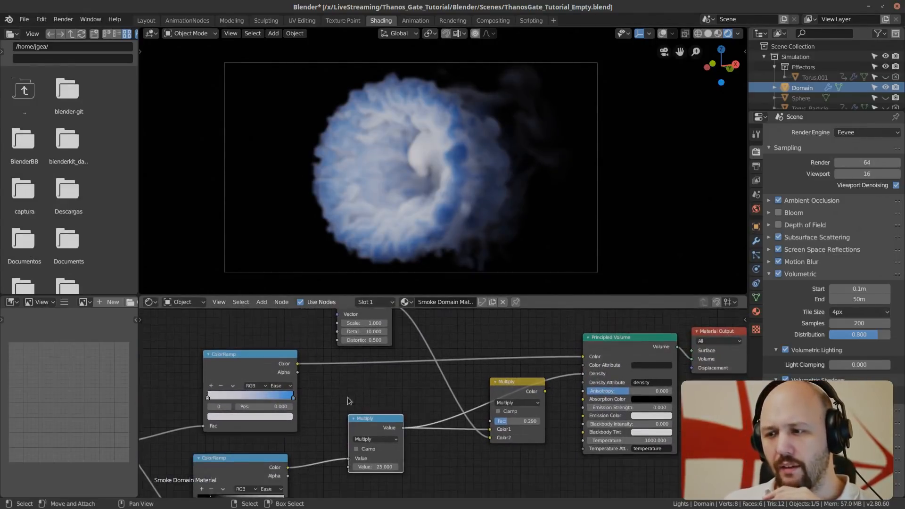
middle_click_drag(438, 380, 369, 436)
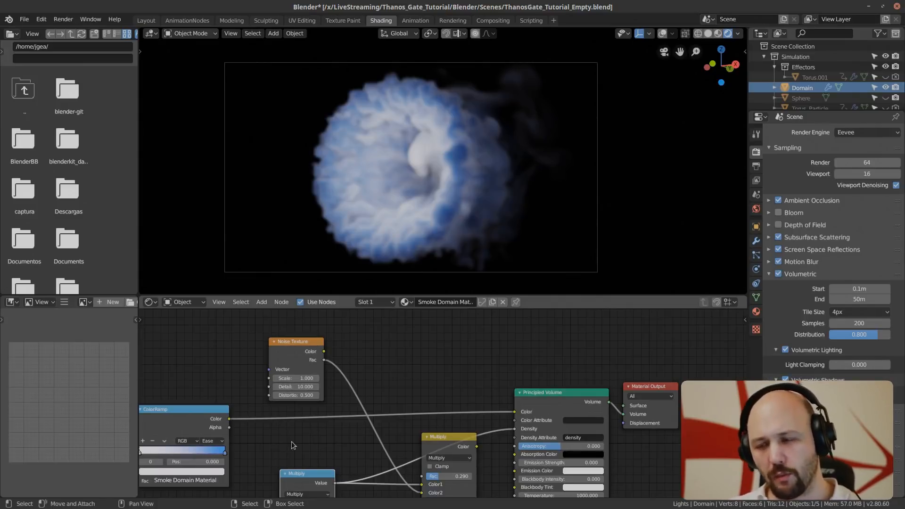
scroll(289, 429, "down", 3)
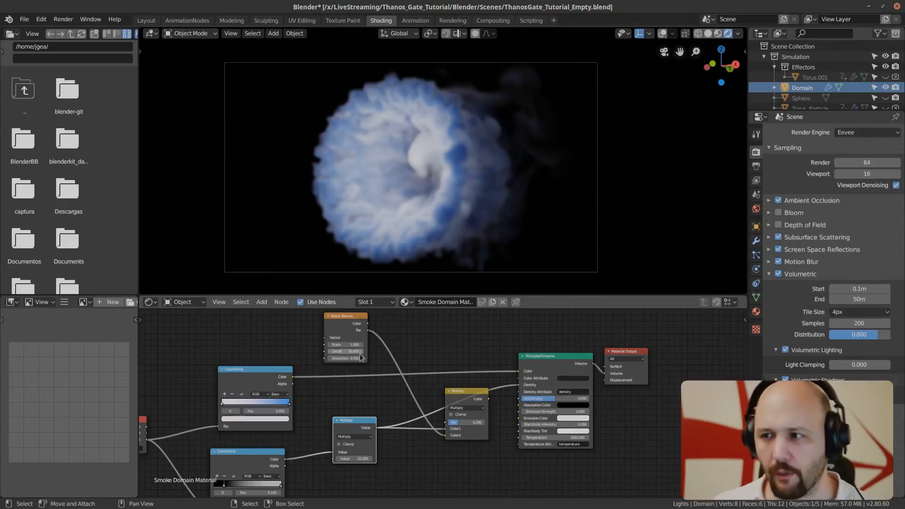
scroll(422, 427, "up", 3)
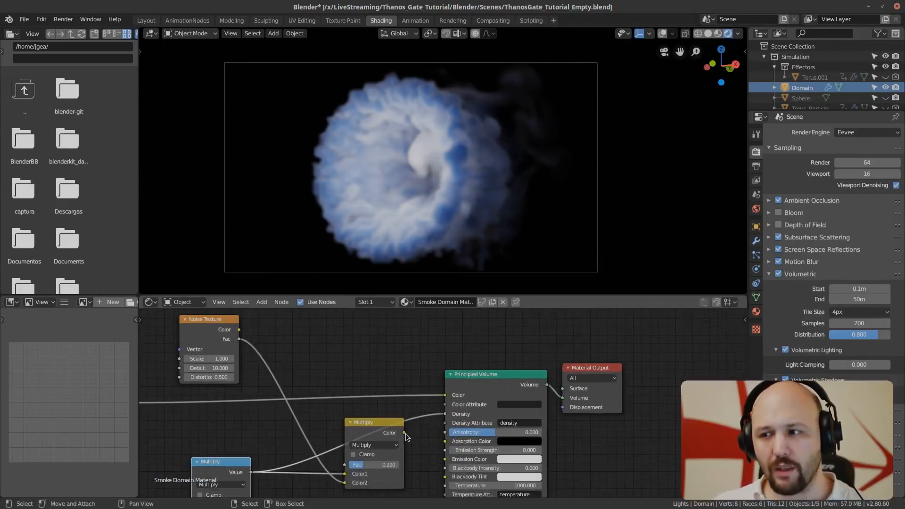
left_click_drag(404, 434, 453, 414)
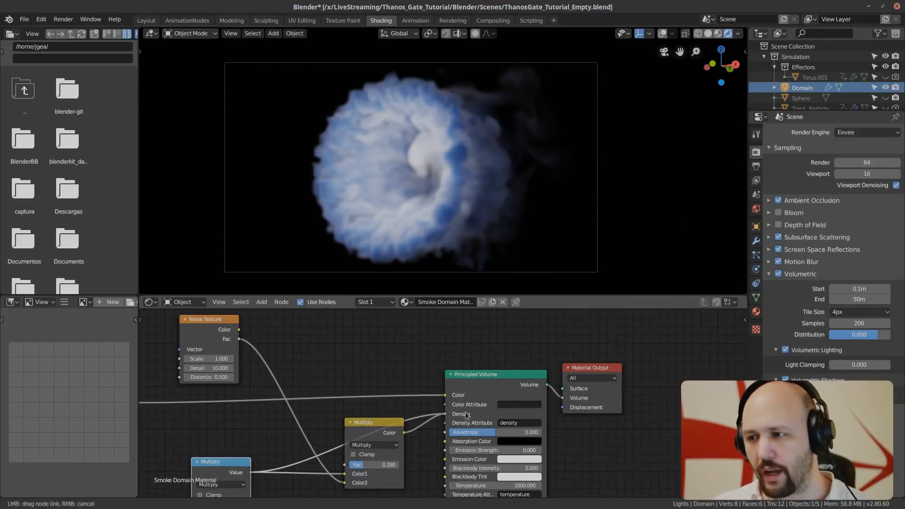
middle_click_drag(429, 437, 418, 360)
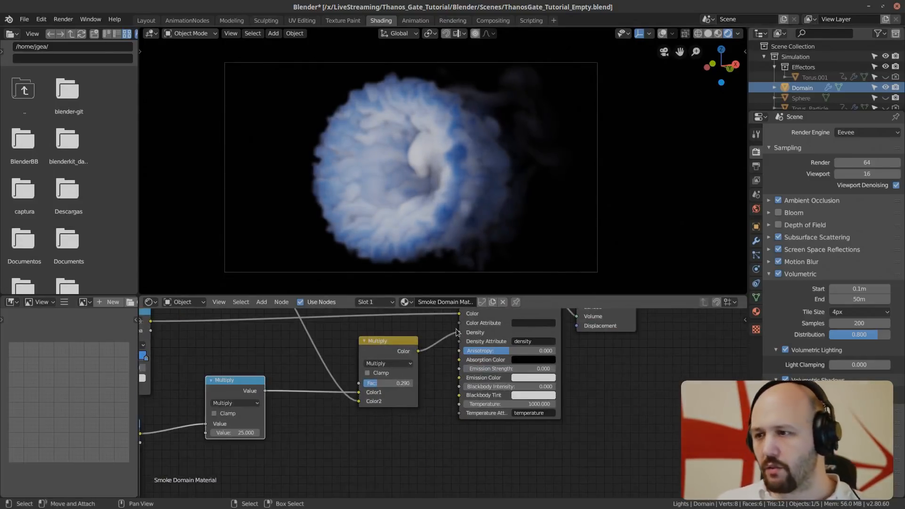
Step: Set the Principled Volume's Anisotropy to -0.6
middle_click_drag(456, 332, 390, 382)
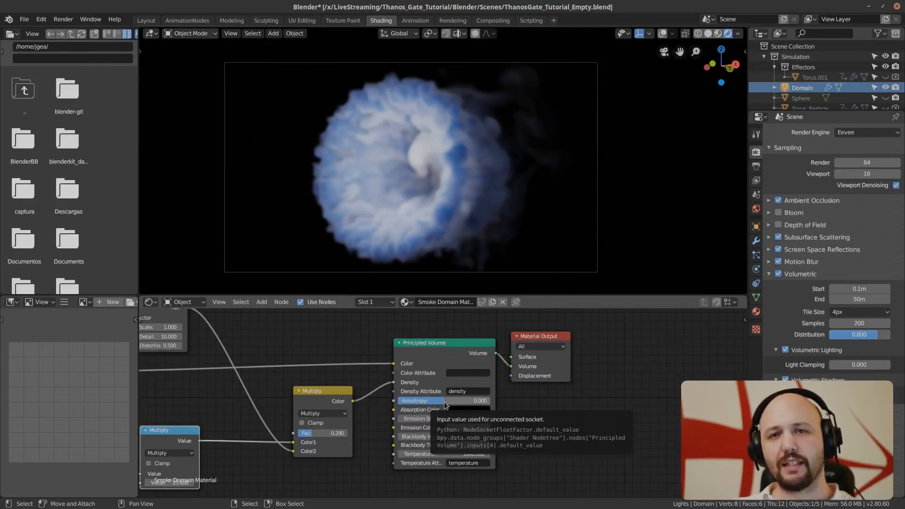
left_click_drag(444, 402, 403, 404)
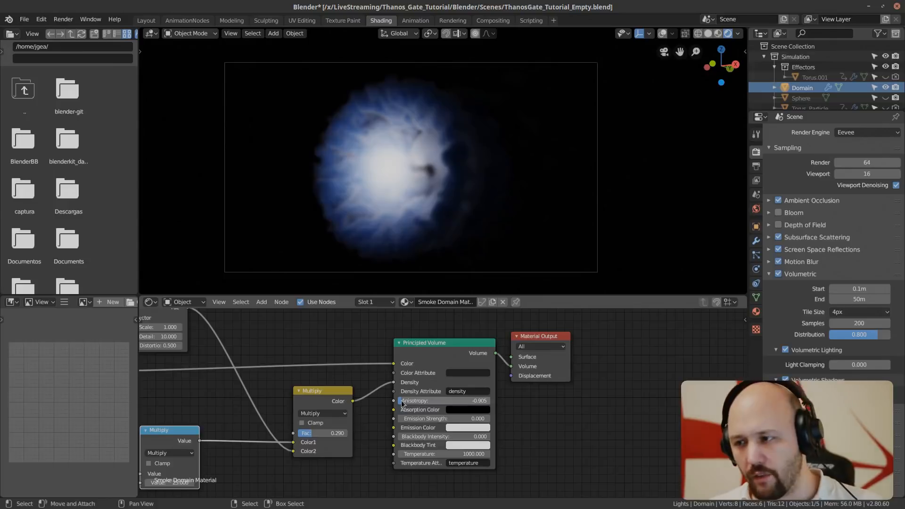
left_click(417, 404)
type("-")
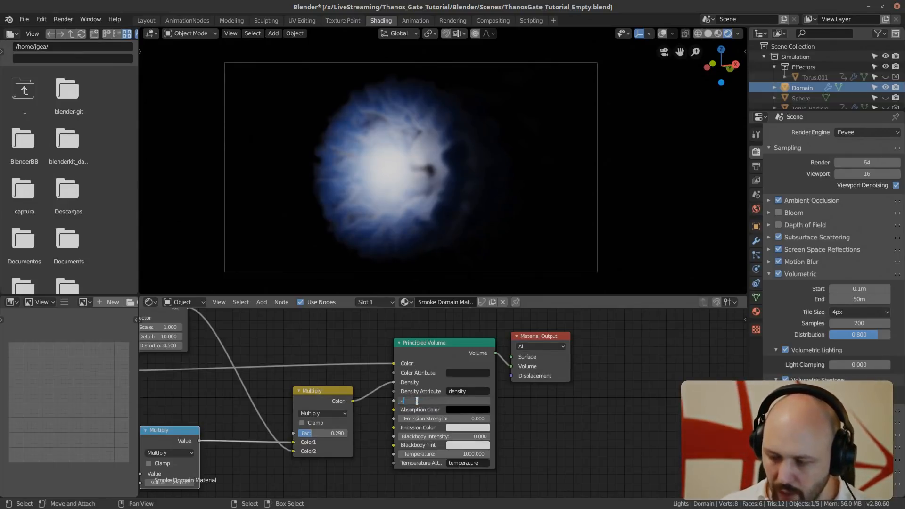
key("Return")
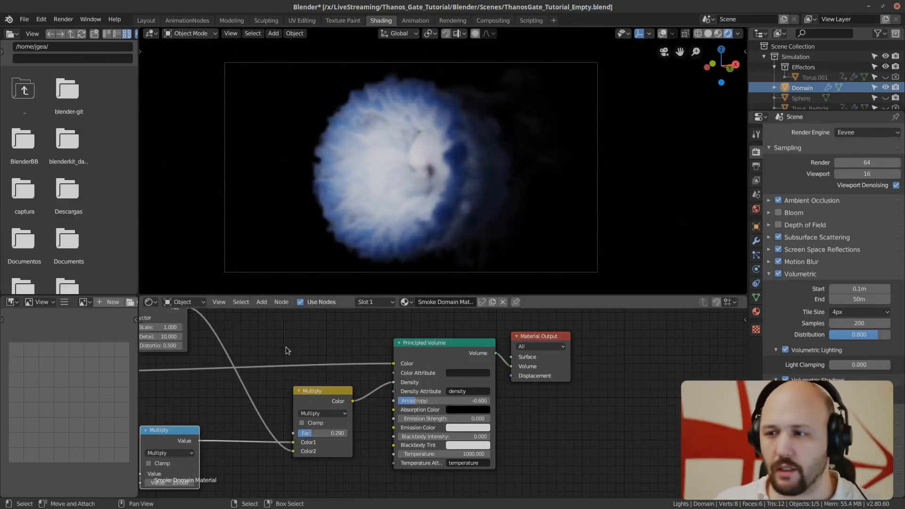
Step: Brighten the Principled Volume's Absorption Color to a neutral grey with a value of 0.454
middle_click_drag(161, 374, 505, 398)
middle_click_drag(459, 435, 539, 416)
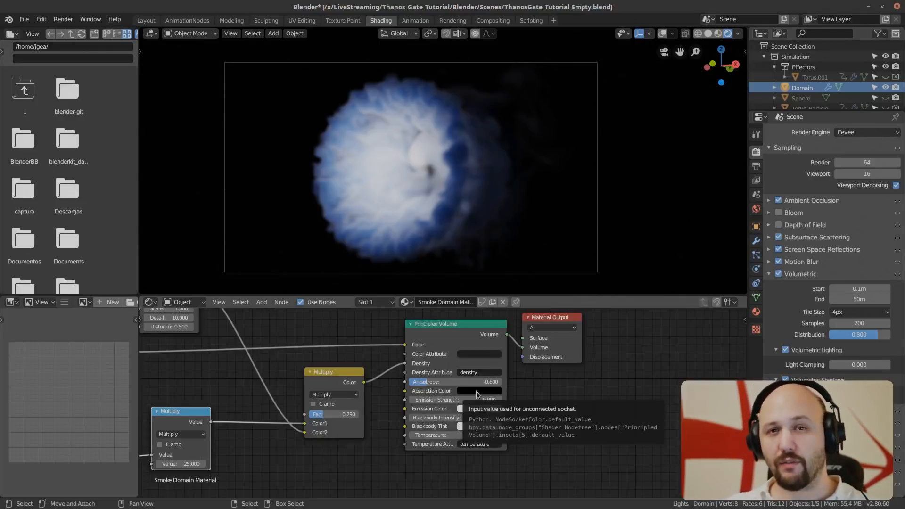
middle_click_drag(476, 391, 432, 395)
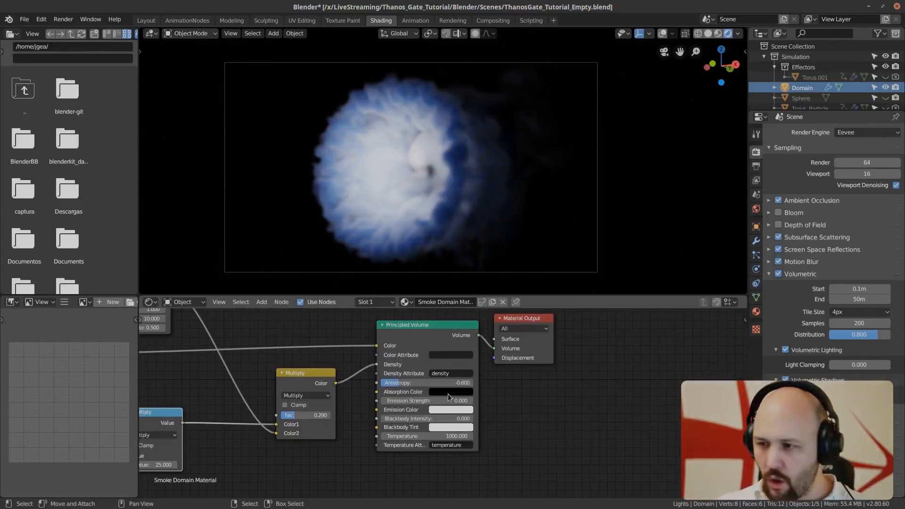
left_click(448, 392)
mouse_move(501, 320)
left_mouse_down()
mouse_move(502, 284)
mouse_move(501, 332)
left_mouse_up()
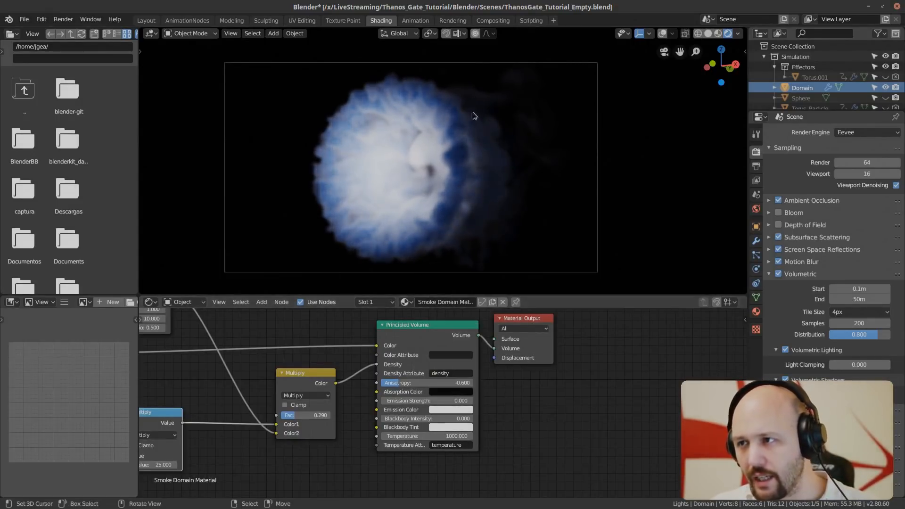
left_click(451, 392)
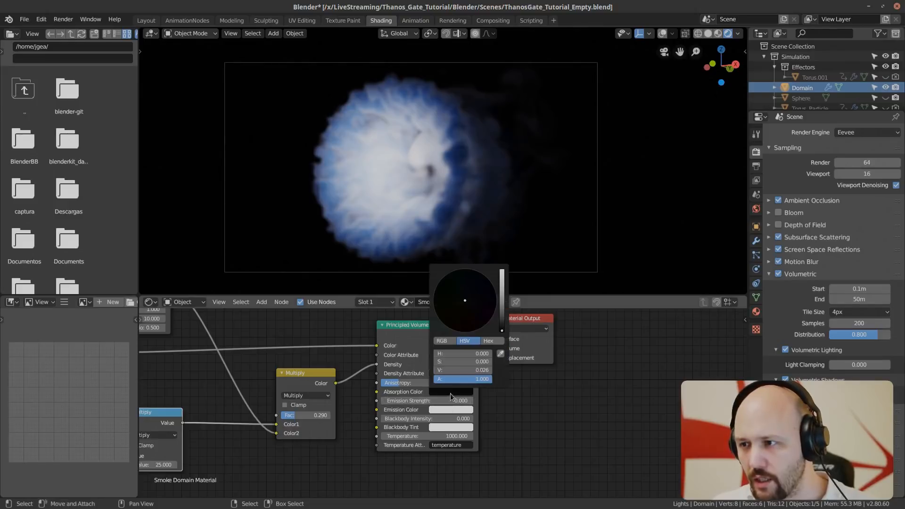
left_click_drag(502, 328, 502, 299)
left_click_drag(466, 369, 462, 369)
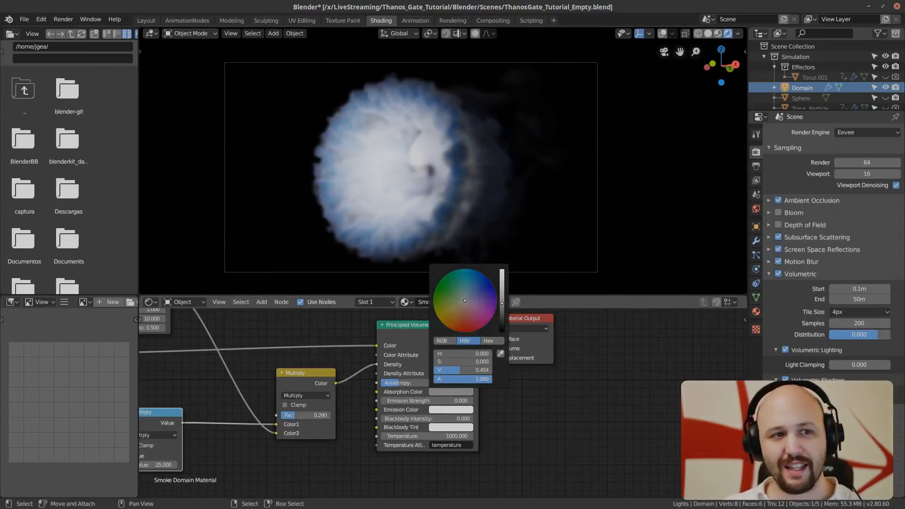
Step: Tint the Principled Volume's Absorption Color green with hue 0.287 and saturation 0.480, and fine-tune its brightness
left_click(472, 392)
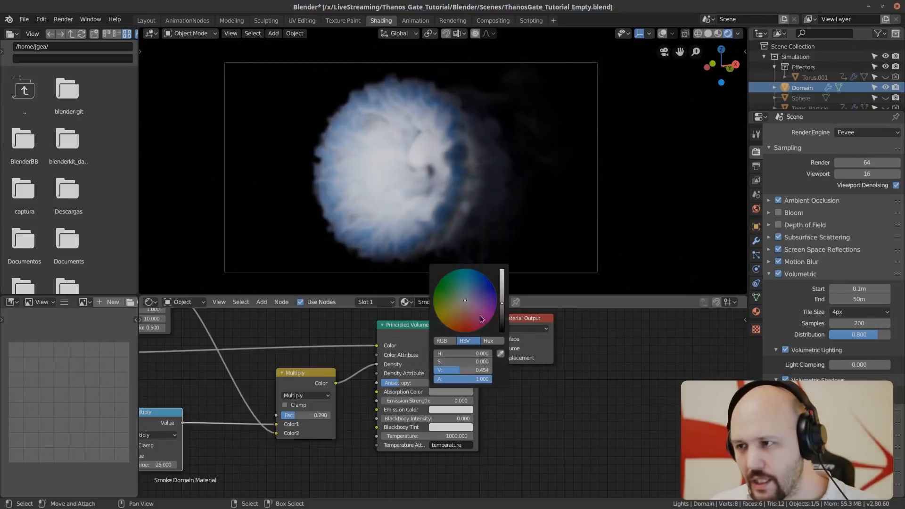
mouse_move(445, 361)
left_mouse_down()
mouse_move(481, 353)
mouse_move(478, 362)
left_mouse_up()
left_click_drag(450, 294, 449, 296)
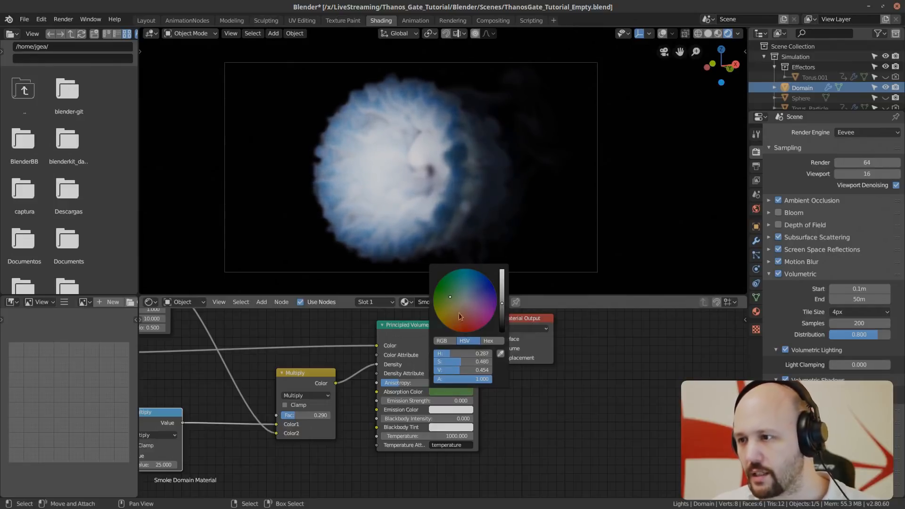
left_click(462, 392)
left_click_drag(502, 307, 501, 300)
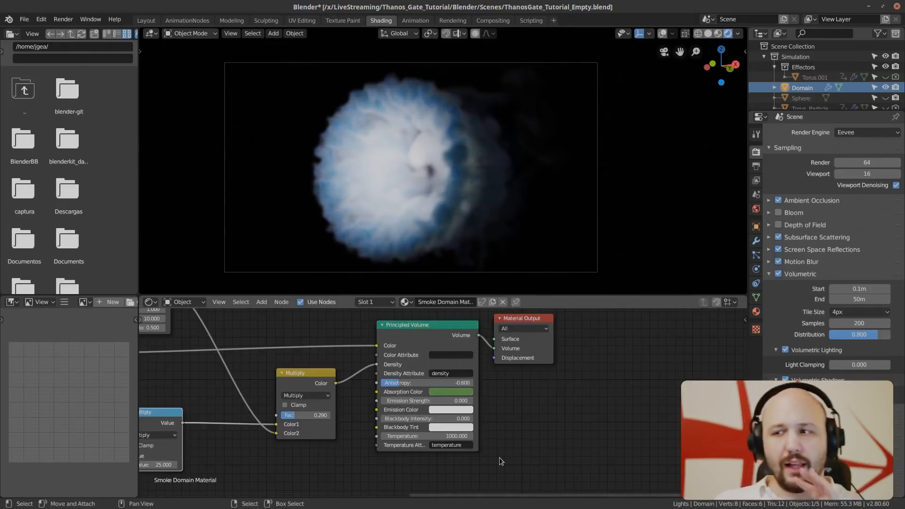
Step: Show the whole smoke material node tree and turn on the overlays in the 3D viewport
scroll(318, 397, "down", 2)
middle_click_drag(270, 369, 389, 384)
scroll(449, 366, "down", 2)
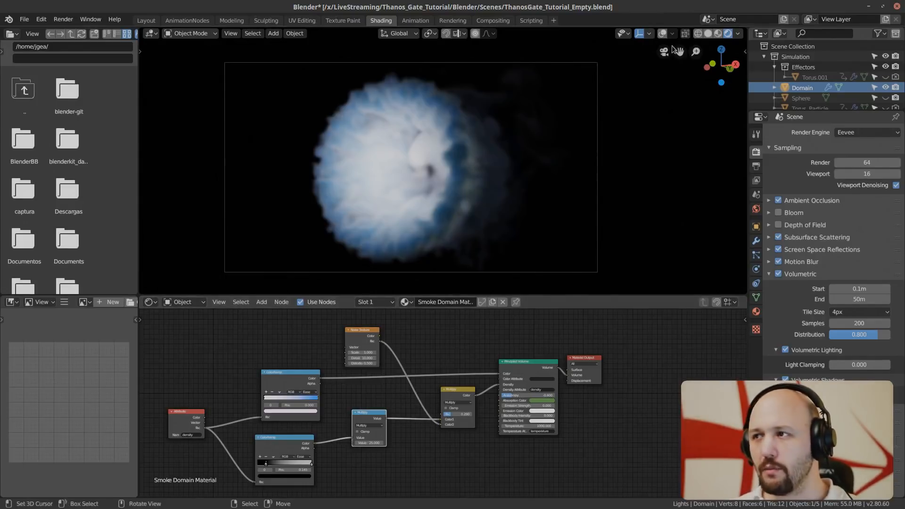
left_click(662, 33)
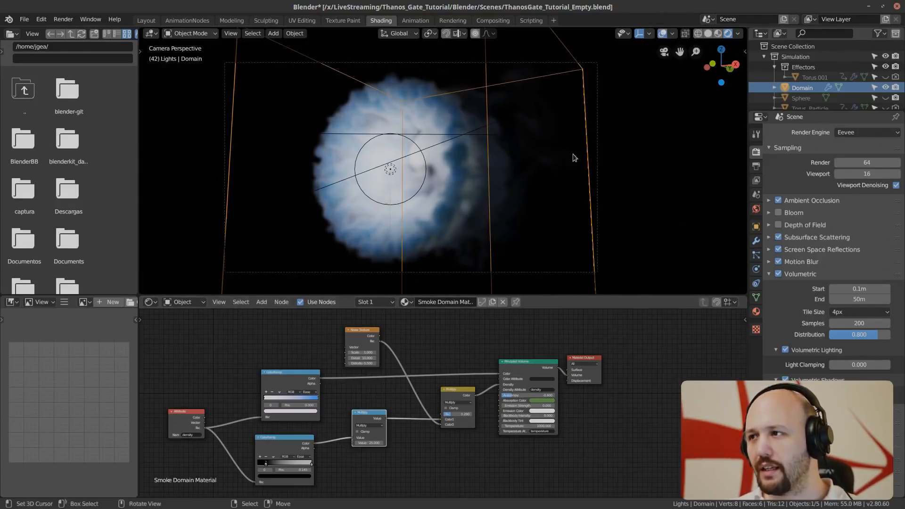
Step: Find the Domain object's fluid physics settings, and switch to the Layout workspace
left_click(756, 269)
left_click(755, 284)
left_click(756, 256)
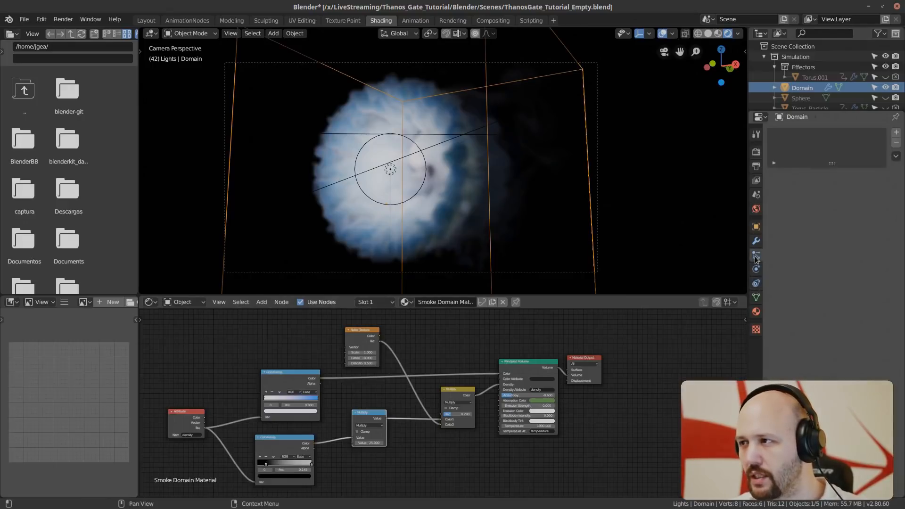
left_click(756, 284)
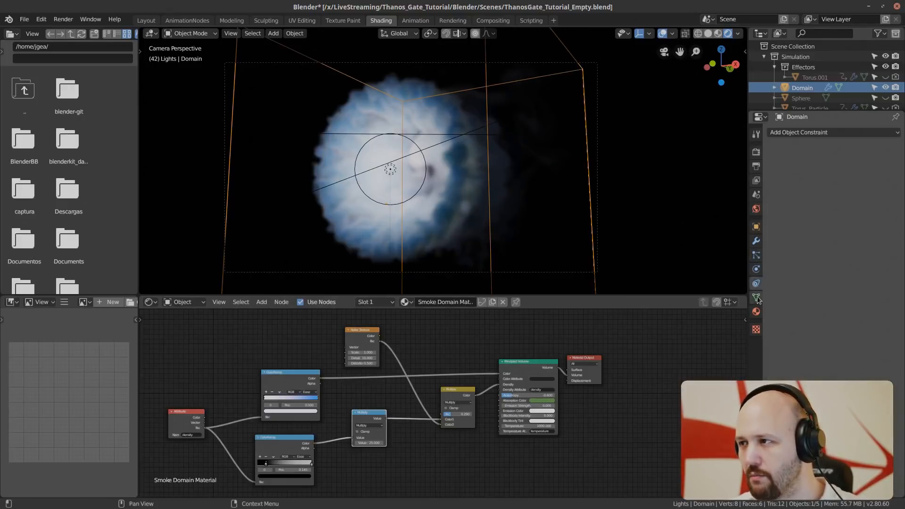
left_click(756, 270)
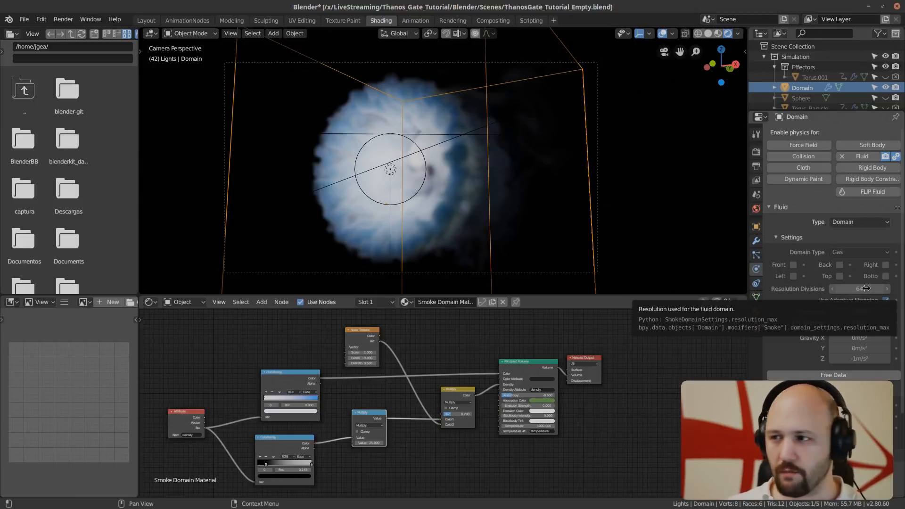
left_click(145, 21)
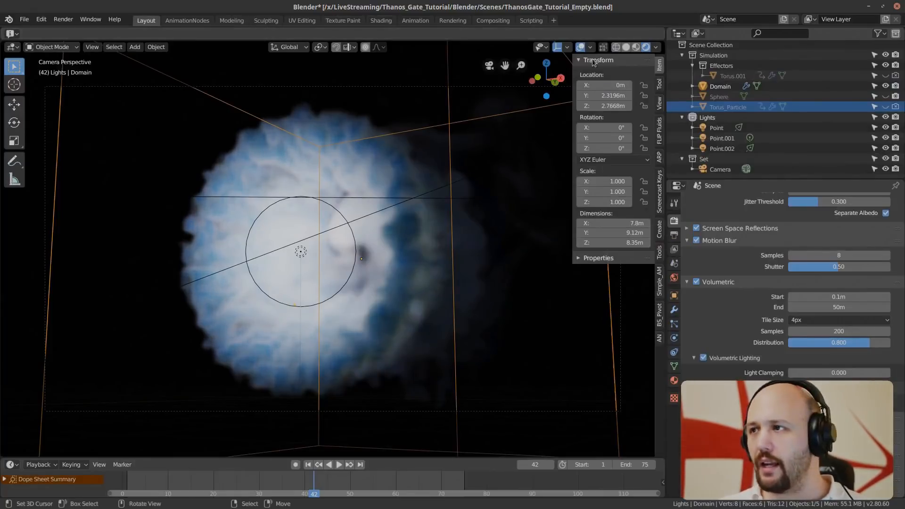
Step: Show the smoke in solid shading with the overlays hidden, and view it from outside the camera
left_click(625, 46)
middle_click_drag(340, 274, 309, 278)
left_click(580, 47)
middle_click_drag(334, 247, 278, 301)
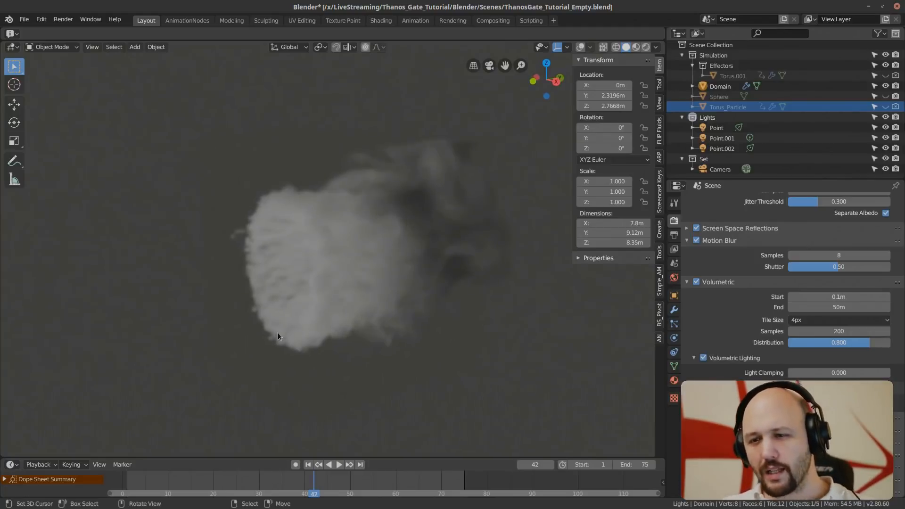
middle_click_drag(312, 271, 328, 258)
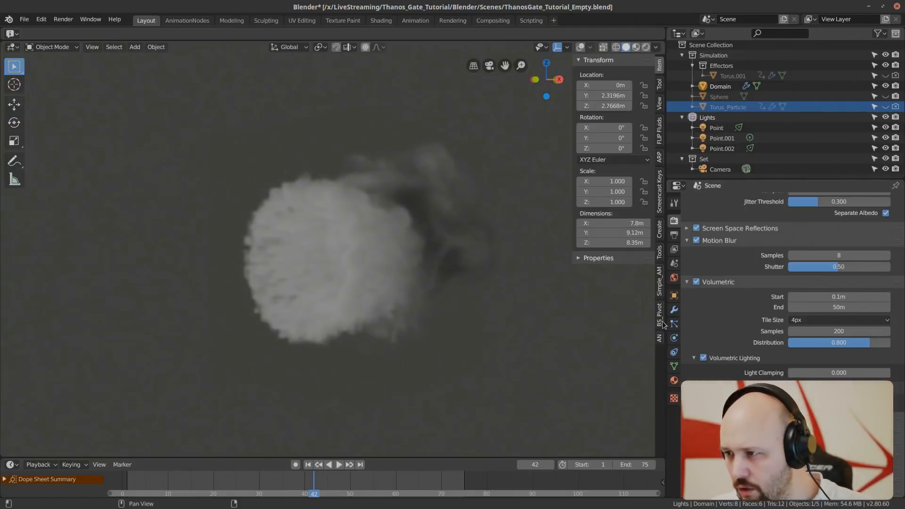
Step: Open the Domain object's physics settings and find the Noise section
left_click(674, 338)
scroll(729, 361, "down", 6)
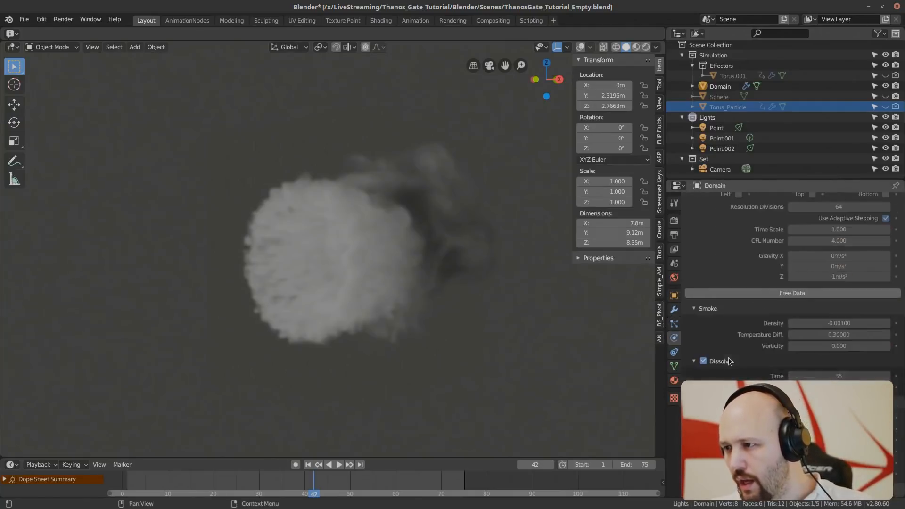
scroll(725, 329, "down", 5)
scroll(713, 312, "down", 5)
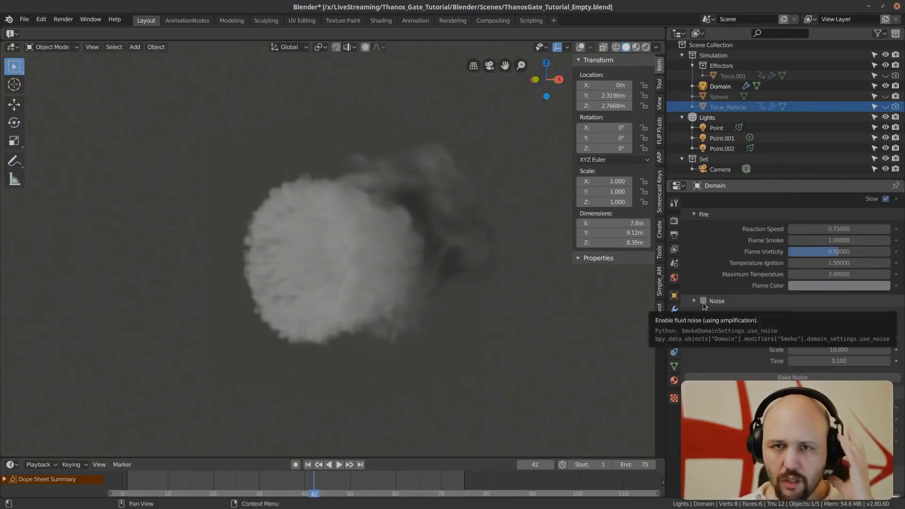
Step: Switch the Domain's fluid noise on and off to compare the smoke, leaving it disabled
left_click(702, 301)
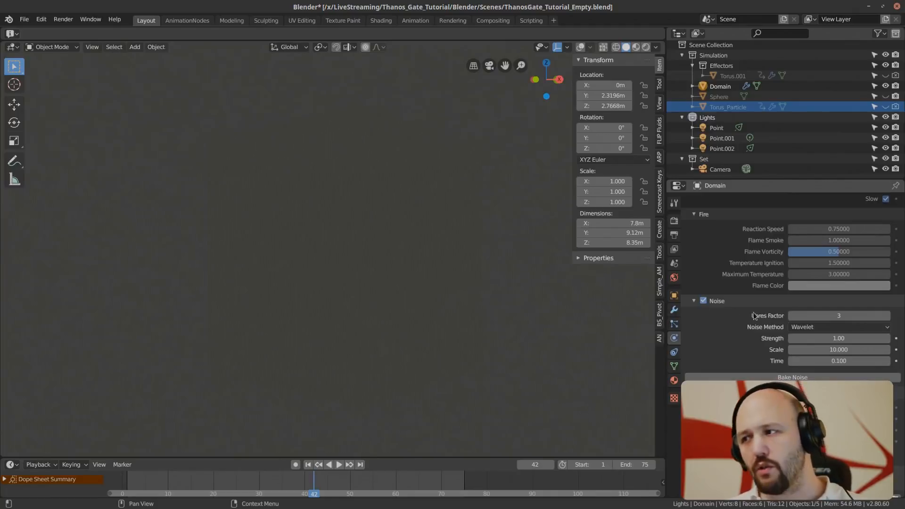
left_click(704, 302)
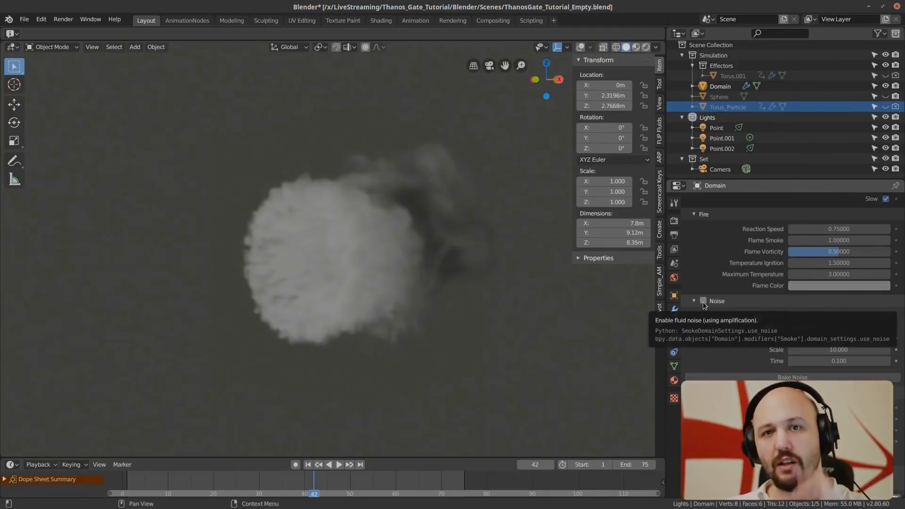
left_click(704, 302)
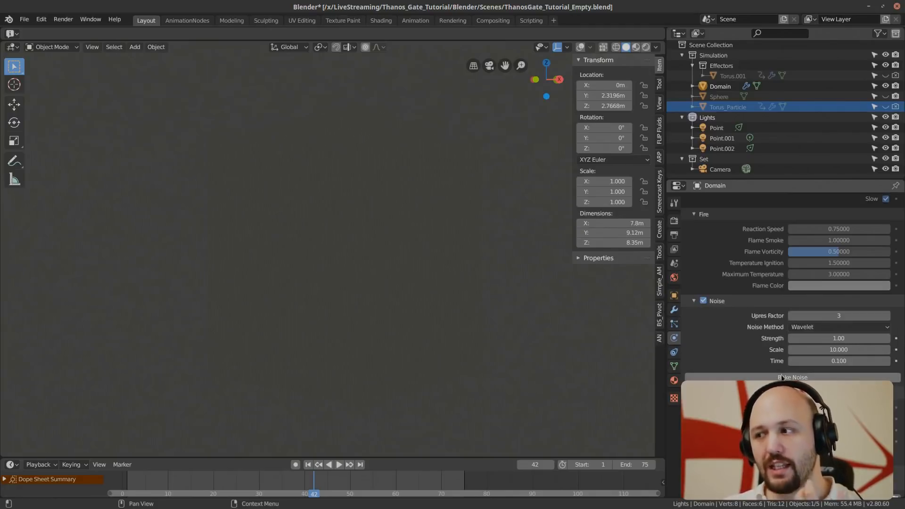
left_click(703, 301)
Step: Play through the animation to preview the smoke simulation without noise
left_click(339, 464)
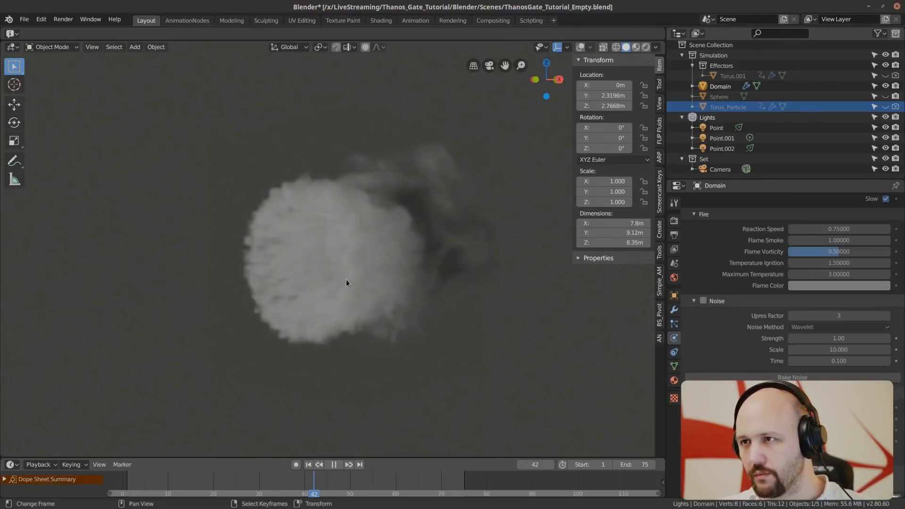
key("Left")
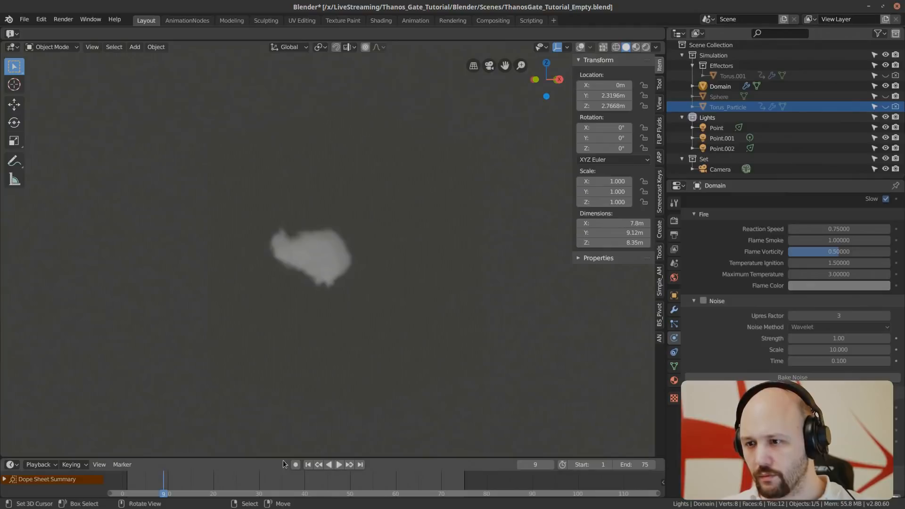
key("space")
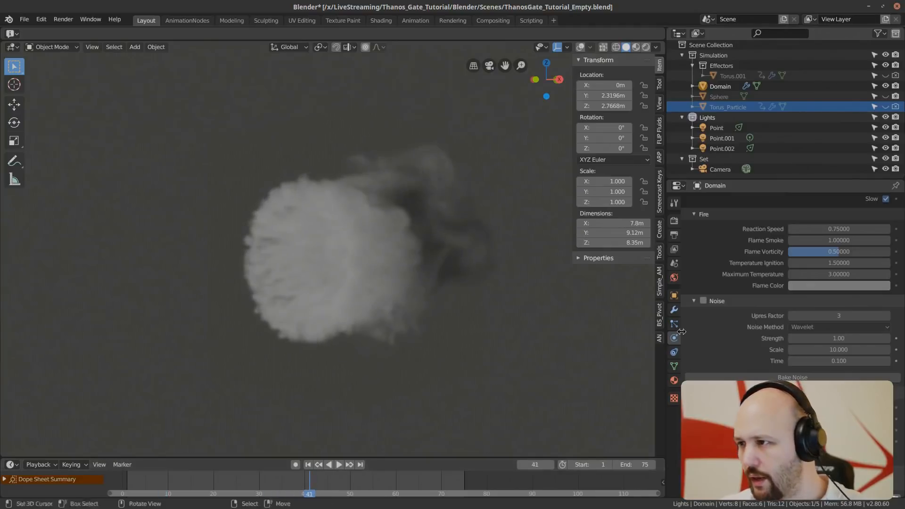
Step: Enable noise for the Domain, reset the noise Scale to its default and set it to 2
left_click(703, 301)
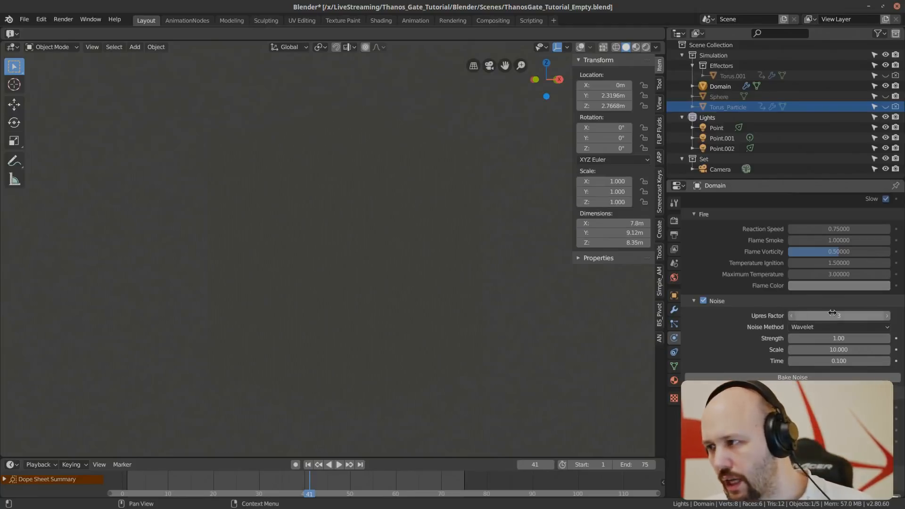
left_click(838, 349)
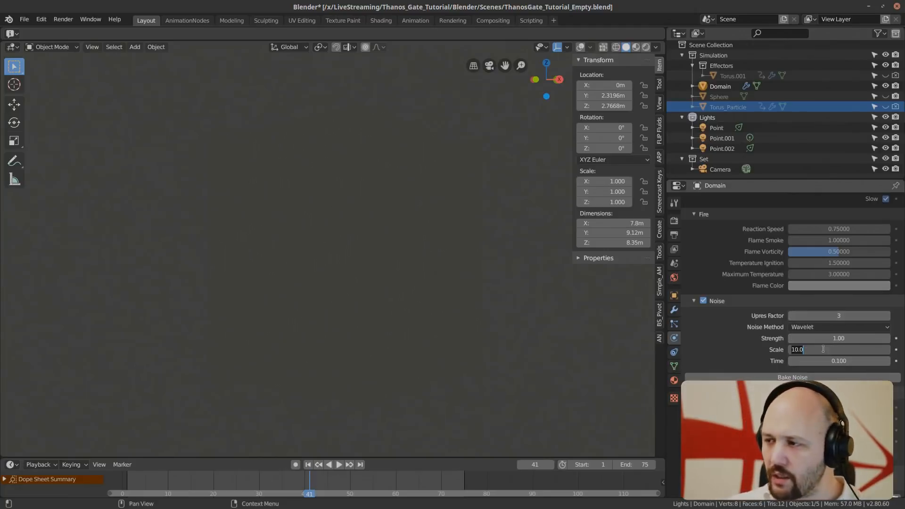
key("Return")
right_click(766, 351)
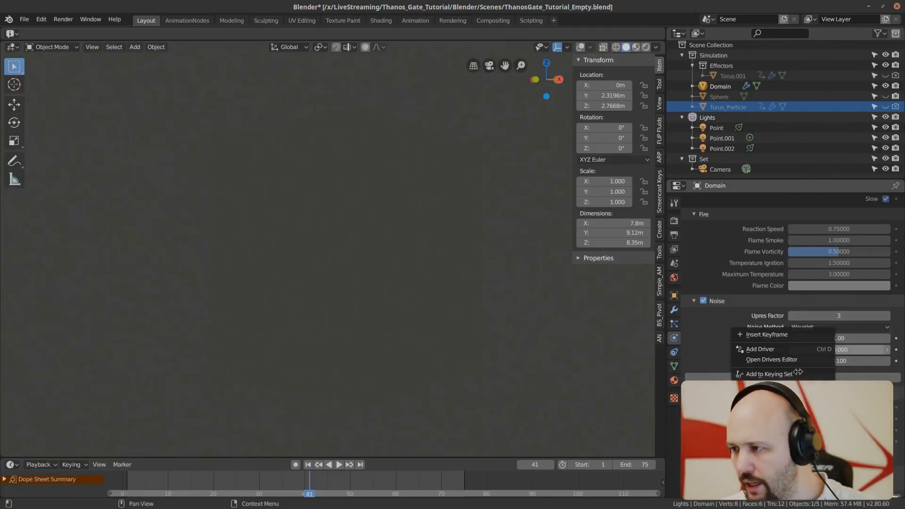
left_click(791, 388)
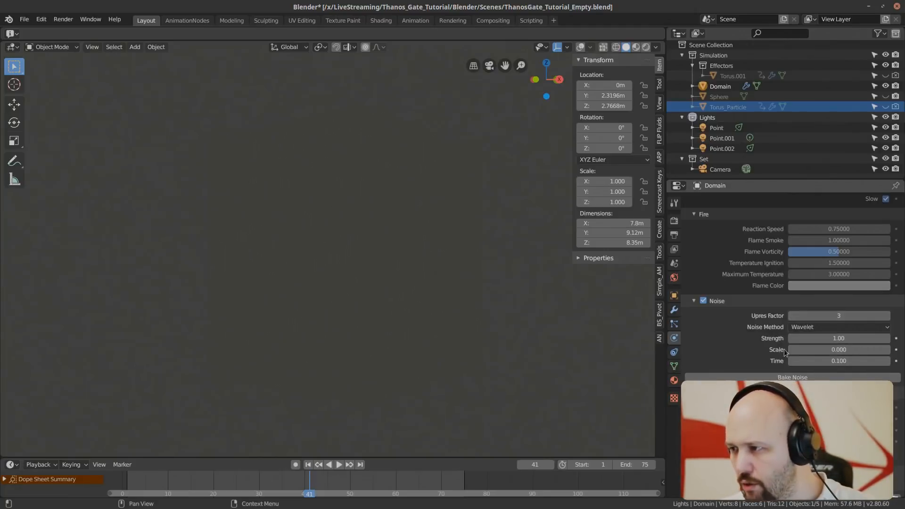
left_click(844, 346)
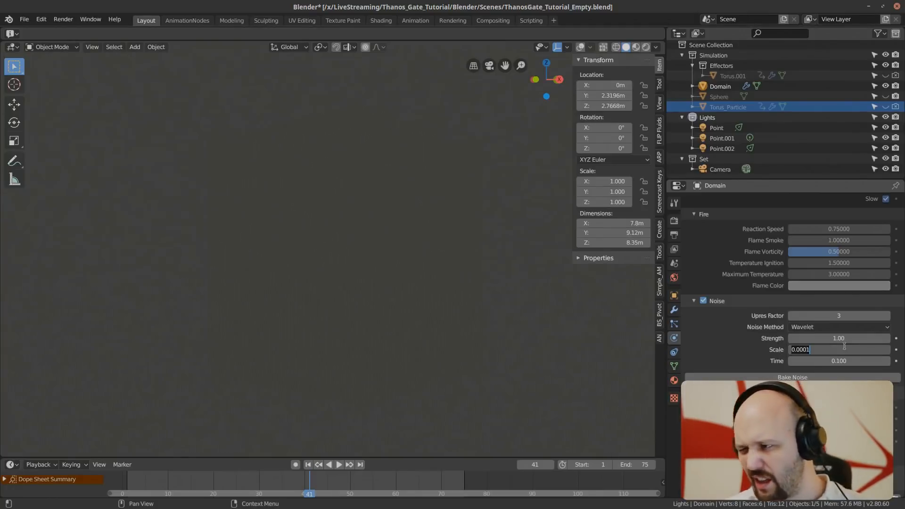
type("2")
key("Return")
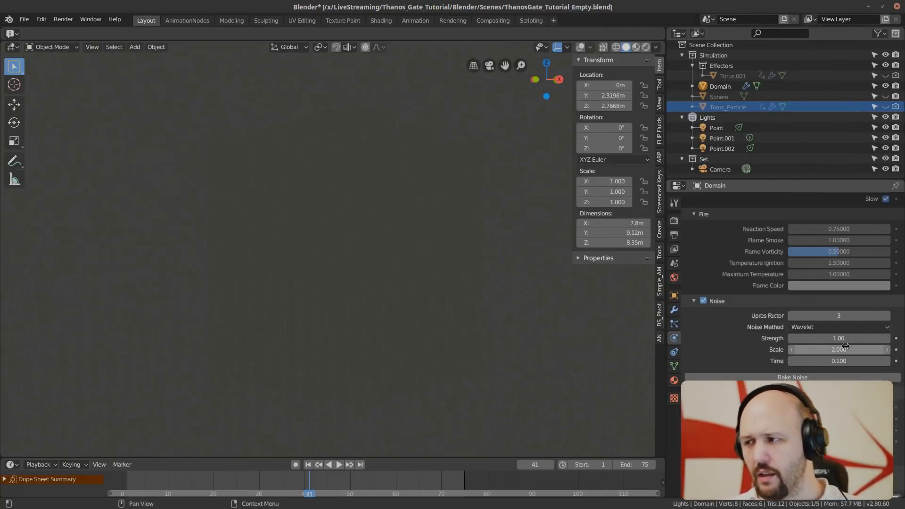
Step: Set the Domain's noise Scale to 10
left_click(844, 349)
type("2.0")
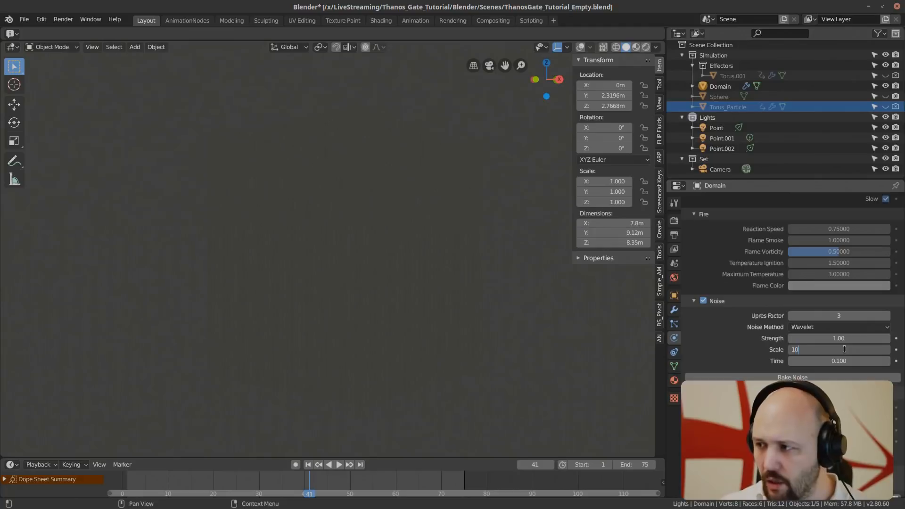
type("0")
key("Return")
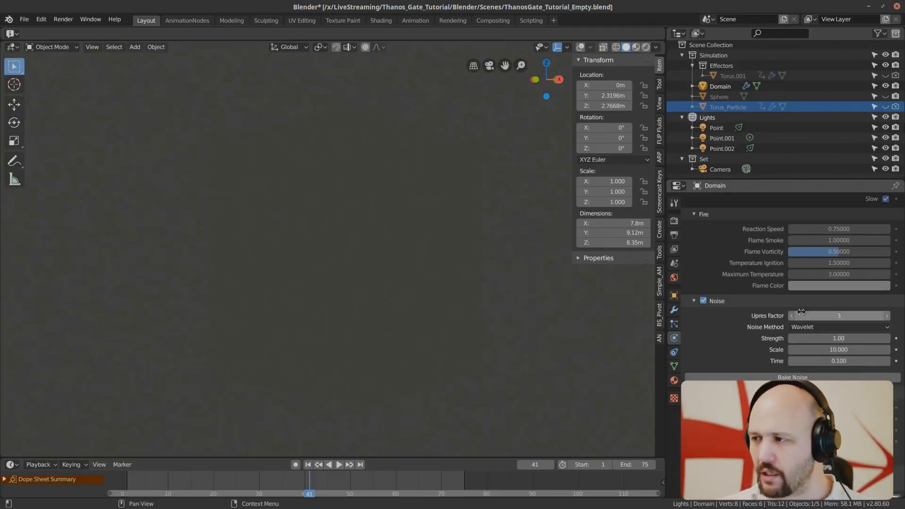
Step: Bake the Domain's noise and play the animation in the camera view to check the added smoke detail
left_click(765, 378)
scroll(766, 358, "down", 2)
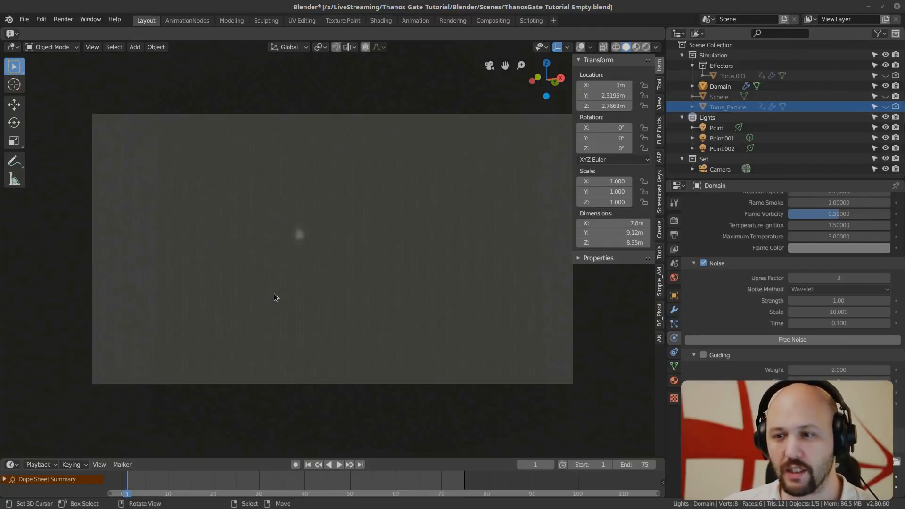
key("space")
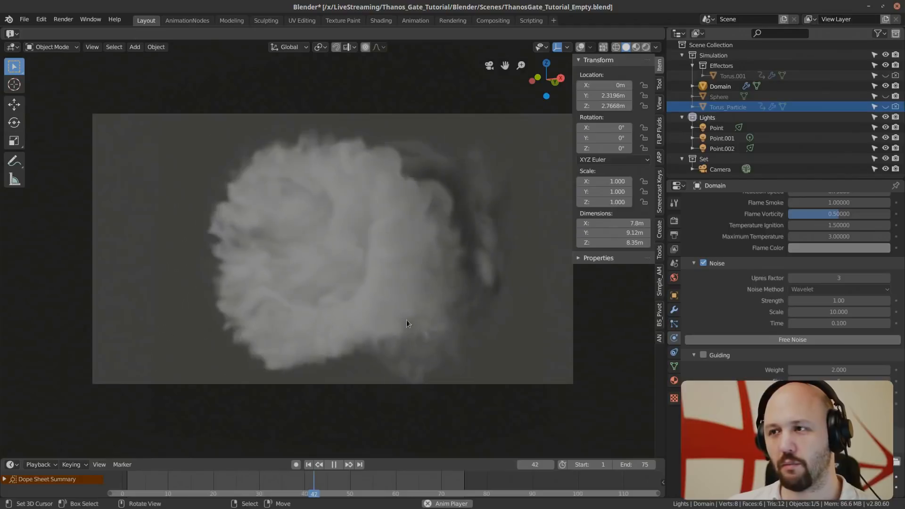
key("space")
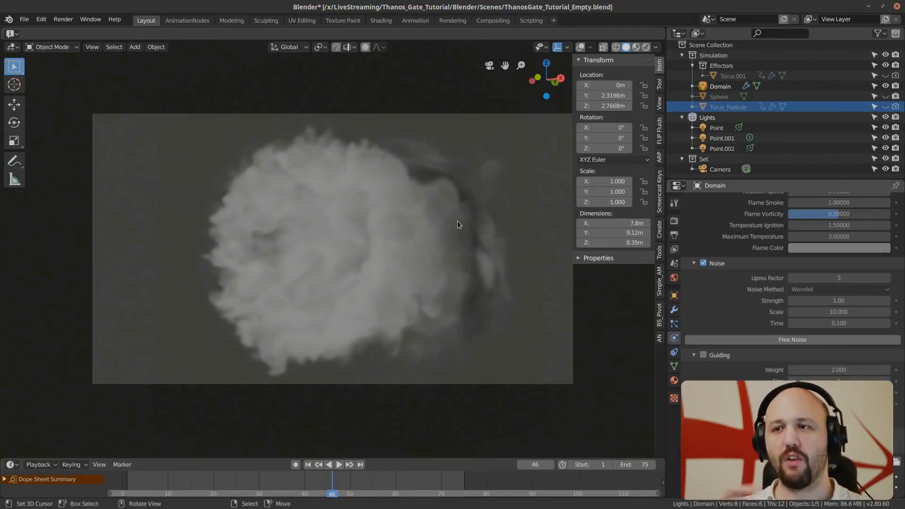
Step: Switch the 3D viewport to rendered shading and step back to frame 62 to inspect the noisy smoke
left_click(646, 47)
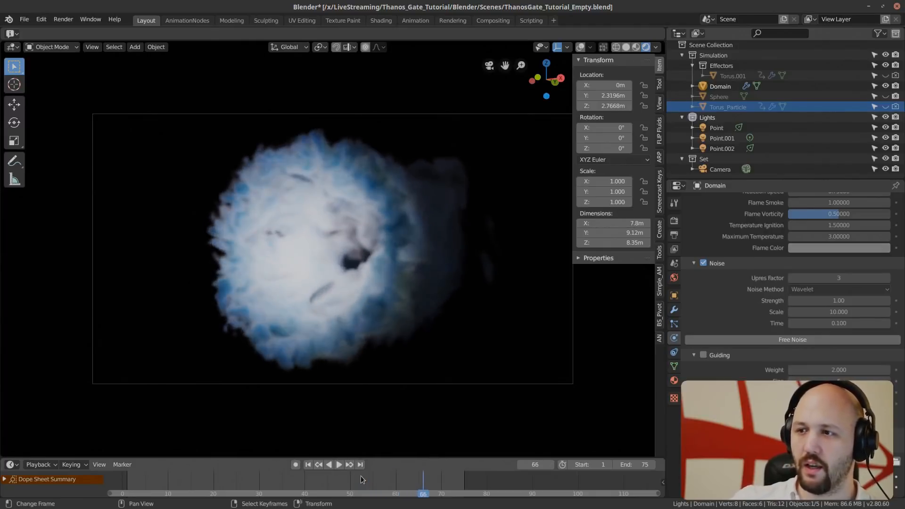
key("Left")
key("Left")
key("Left")
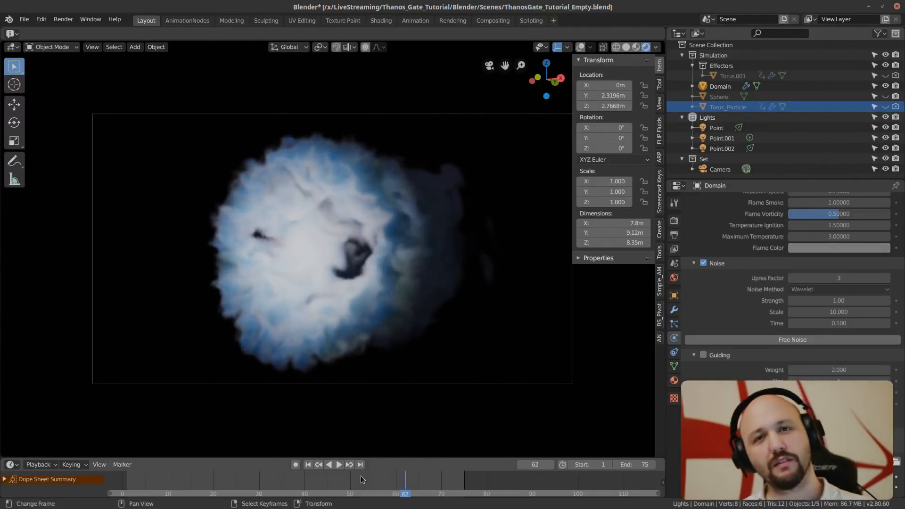